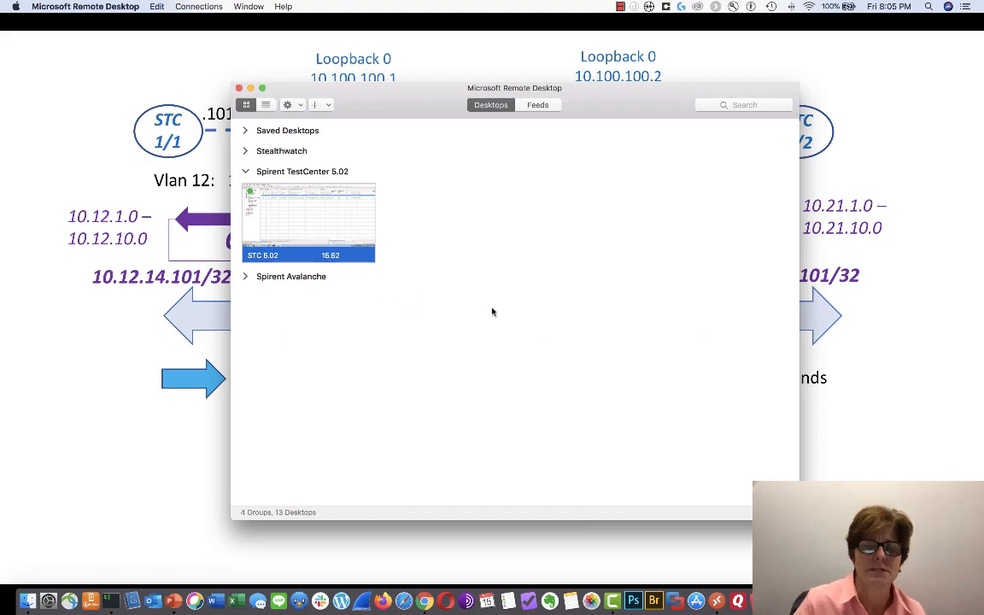
Connect to the STC 5.02 desktop and start traffic on all ports, with the Routing Traffic-3 and Routing Traffic-4 stream blocks selected
{"action": "double_click", "coordinate": [334, 225]}
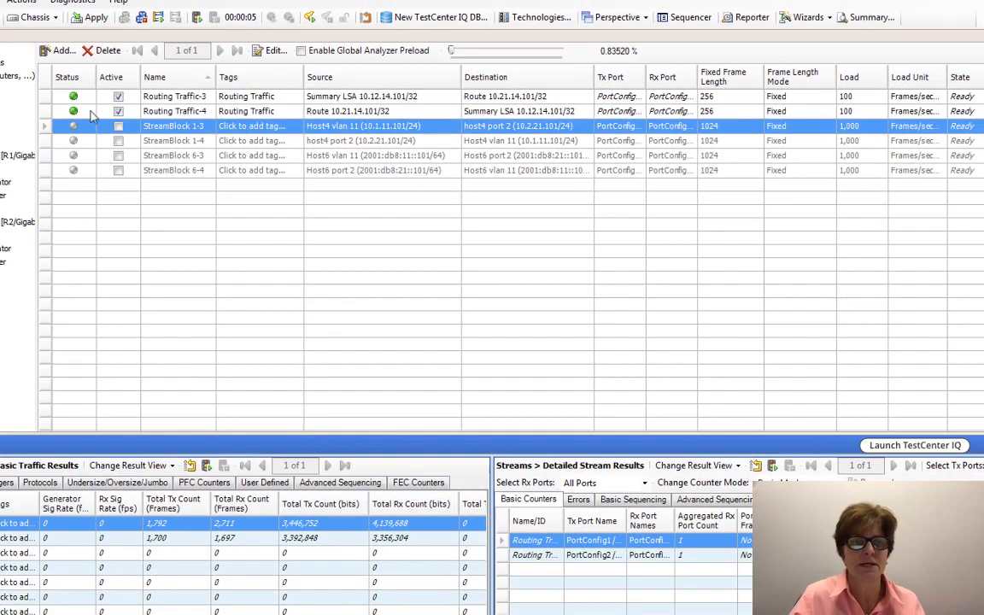
{"action": "left_click", "coordinate": [44, 96]}
{"action": "left_click", "coordinate": [92, 18]}
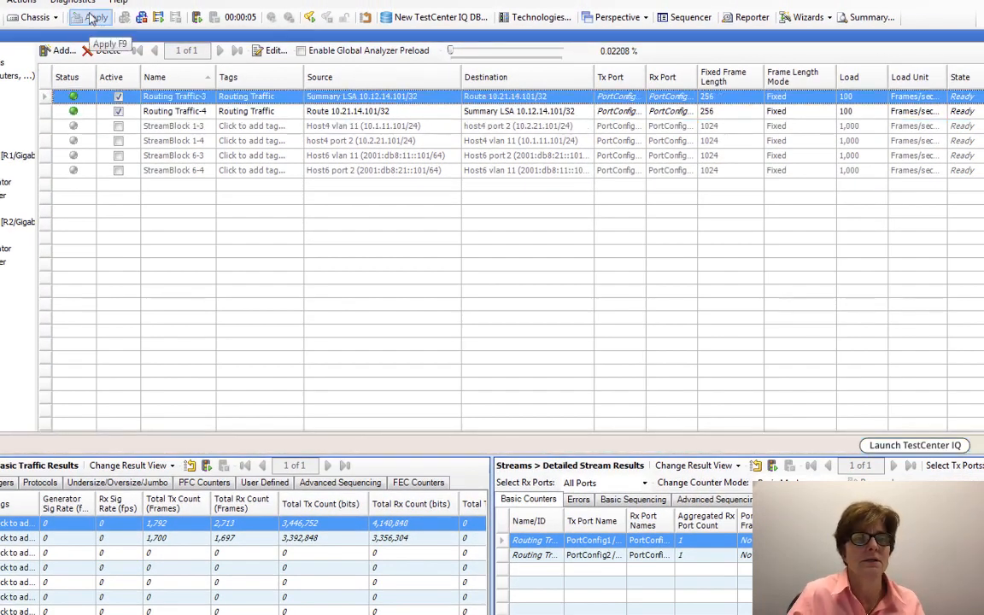
{"action": "left_click", "coordinate": [41, 111], "text": "shift"}
{"action": "right_click", "coordinate": [42, 111]}
{"action": "mouse_move", "coordinate": [136, 286]}
{"action": "left_click", "coordinate": [247, 284]}
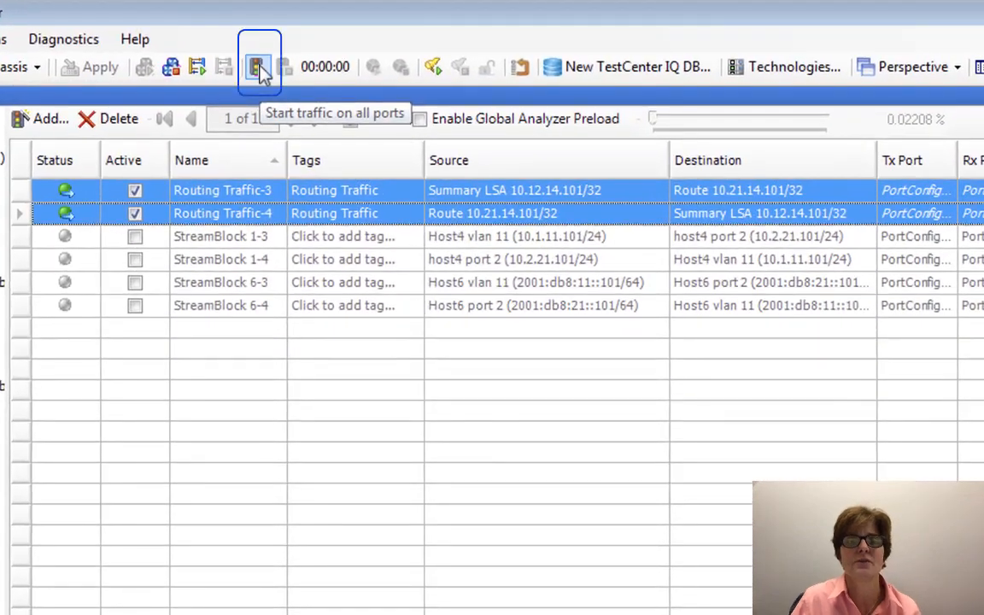
{"action": "left_click", "coordinate": [259, 69]}
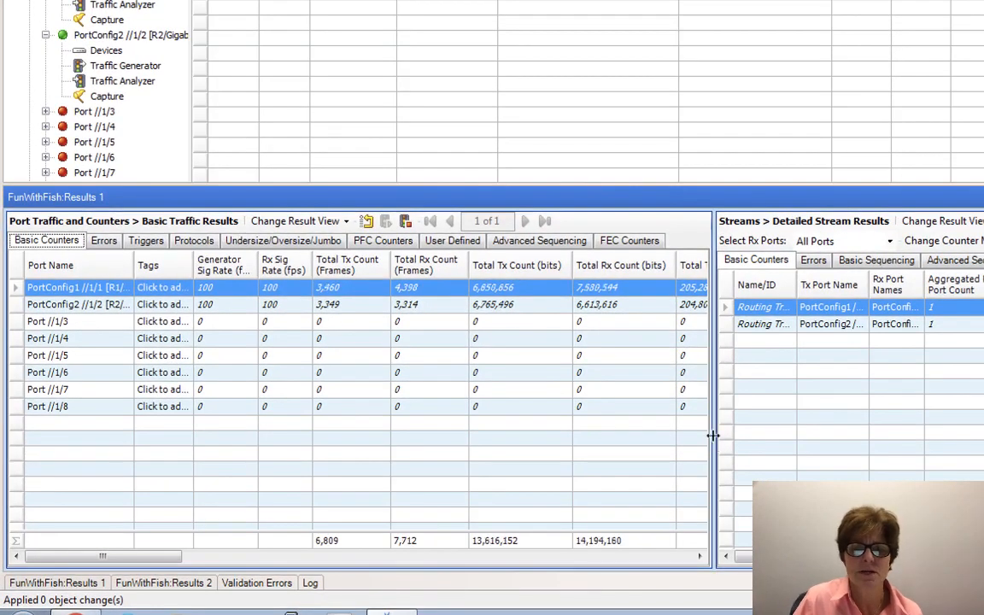
Check the Advanced Sequencing counters in an enlarged Detailed Stream Results pane and stop traffic on all ports
{"action": "left_click_drag", "start_coordinate": [713, 435], "coordinate": [326, 402]}
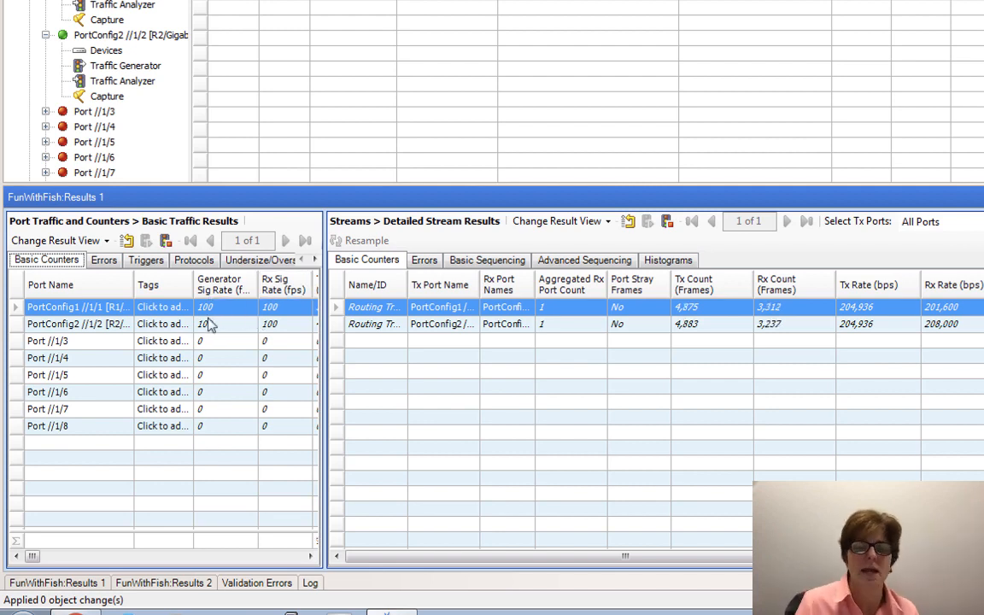
{"action": "left_click", "coordinate": [586, 261]}
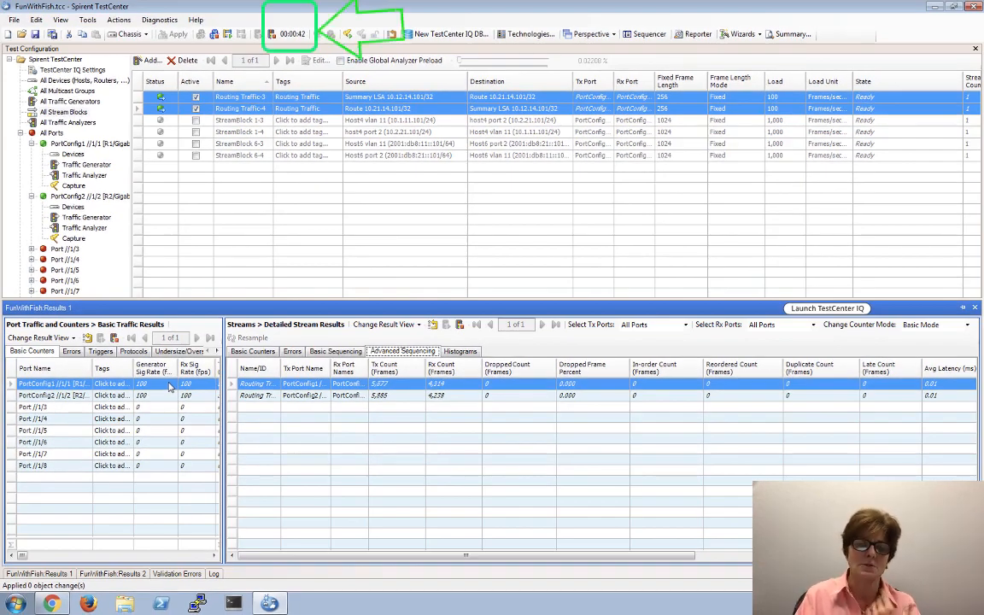
{"action": "left_click", "coordinate": [273, 37]}
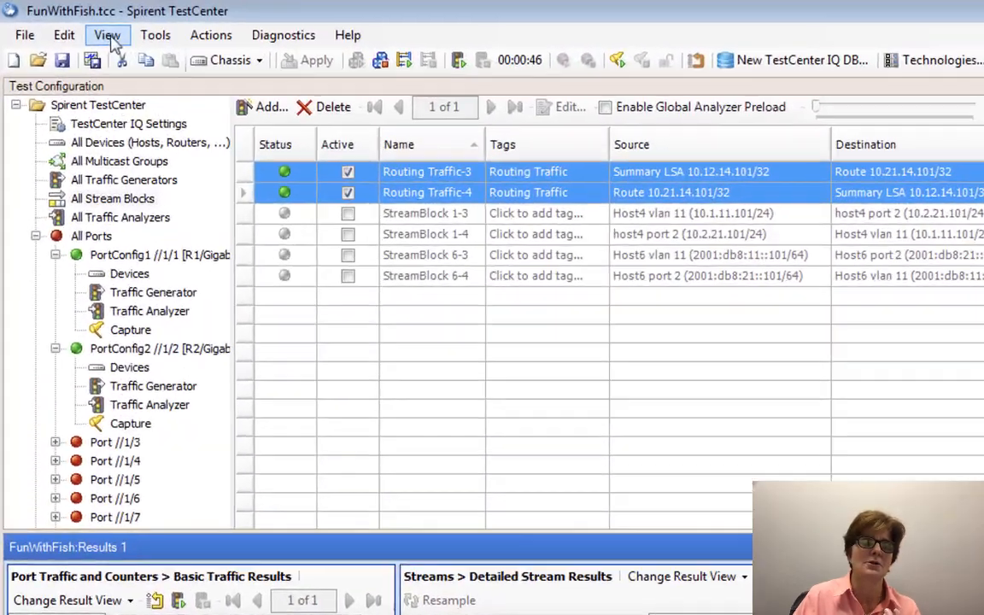
Display the Command Sequencer and open its command sequence for editing
{"action": "left_click", "coordinate": [108, 36]}
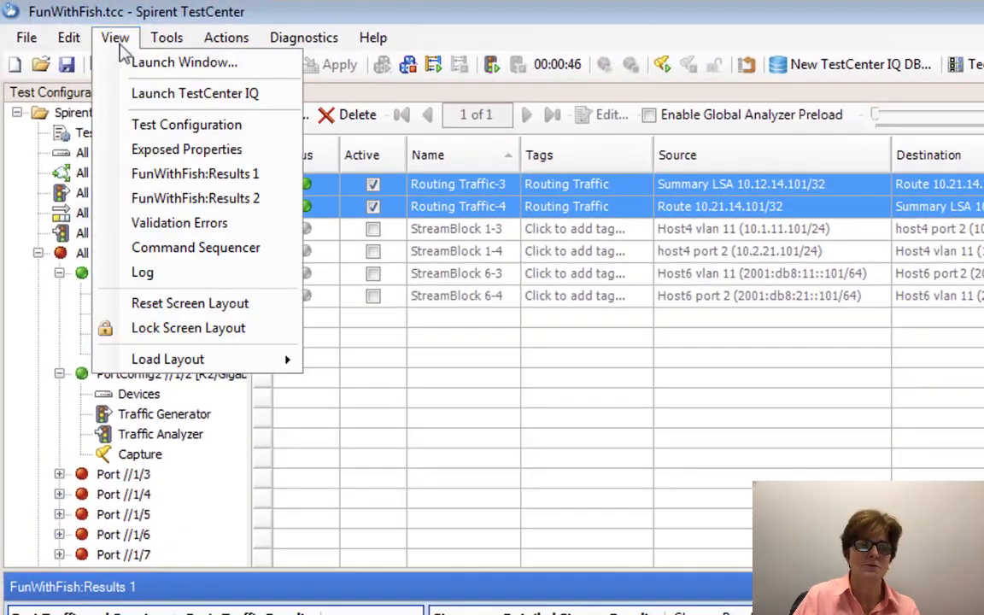
{"action": "left_click", "coordinate": [211, 247]}
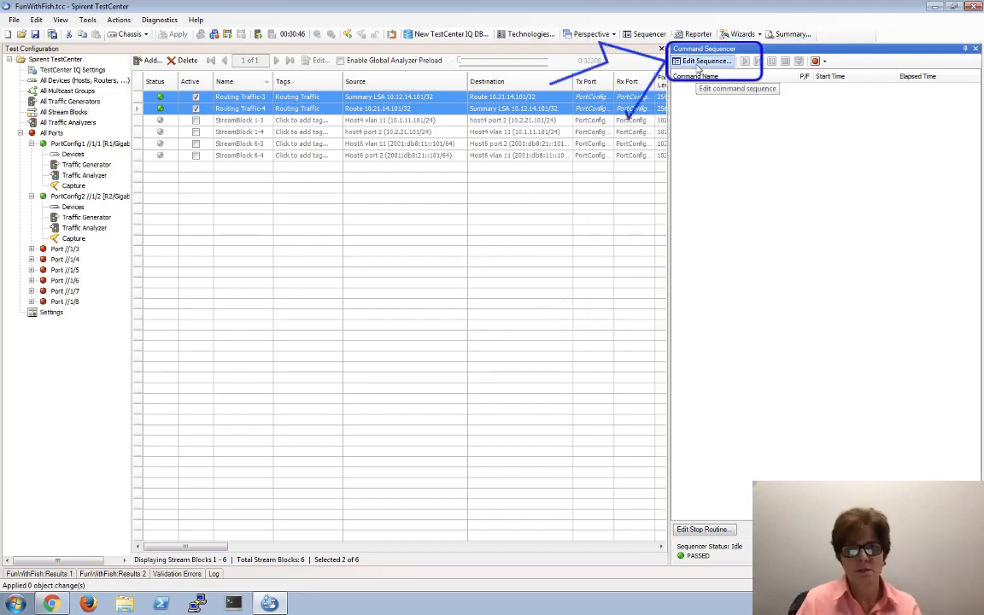
{"action": "left_click", "coordinate": [699, 67]}
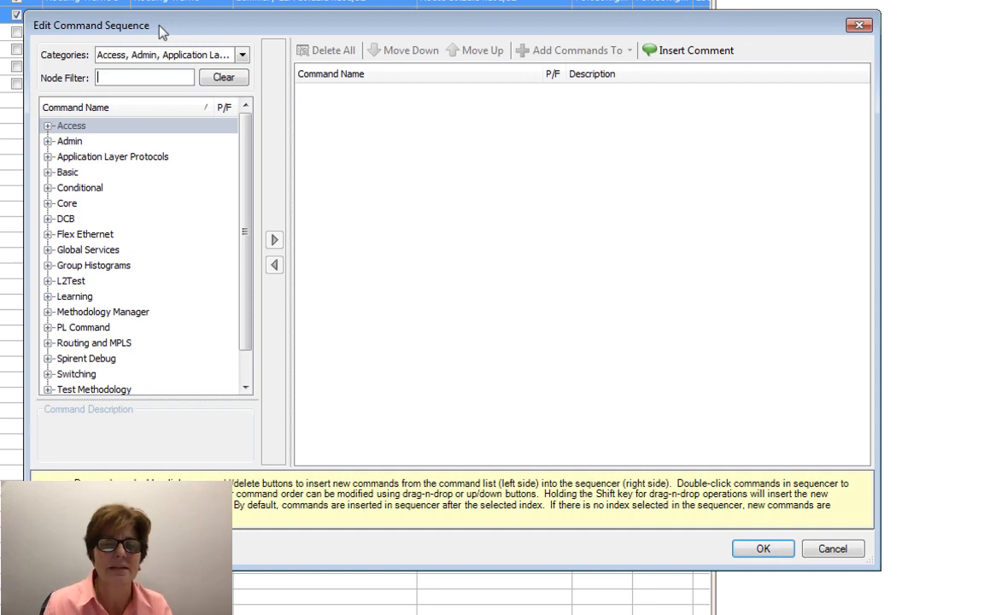
{"action": "left_click", "coordinate": [68, 173]}
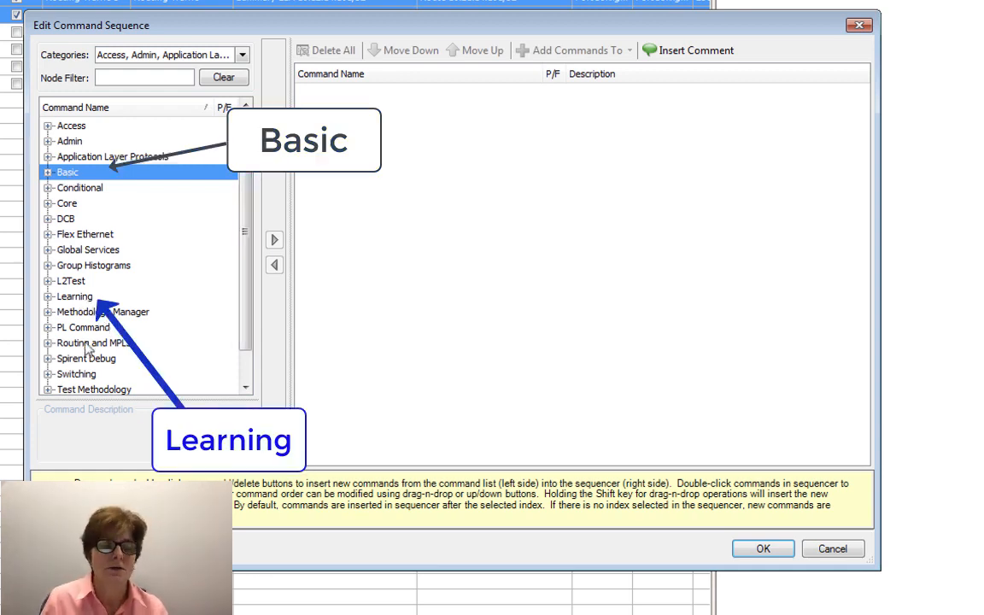
{"action": "left_click", "coordinate": [48, 343]}
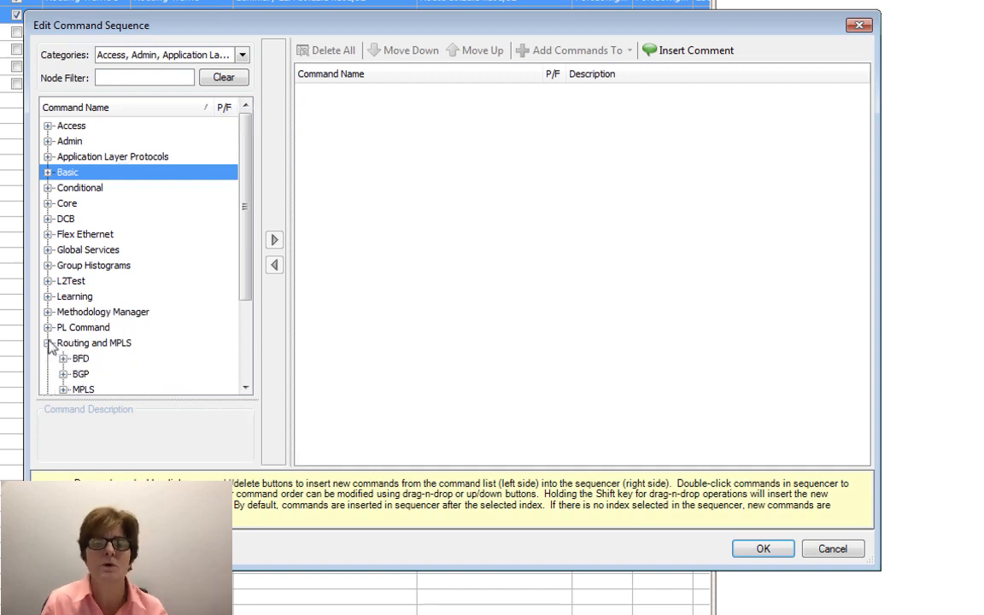
{"action": "left_click", "coordinate": [48, 343]}
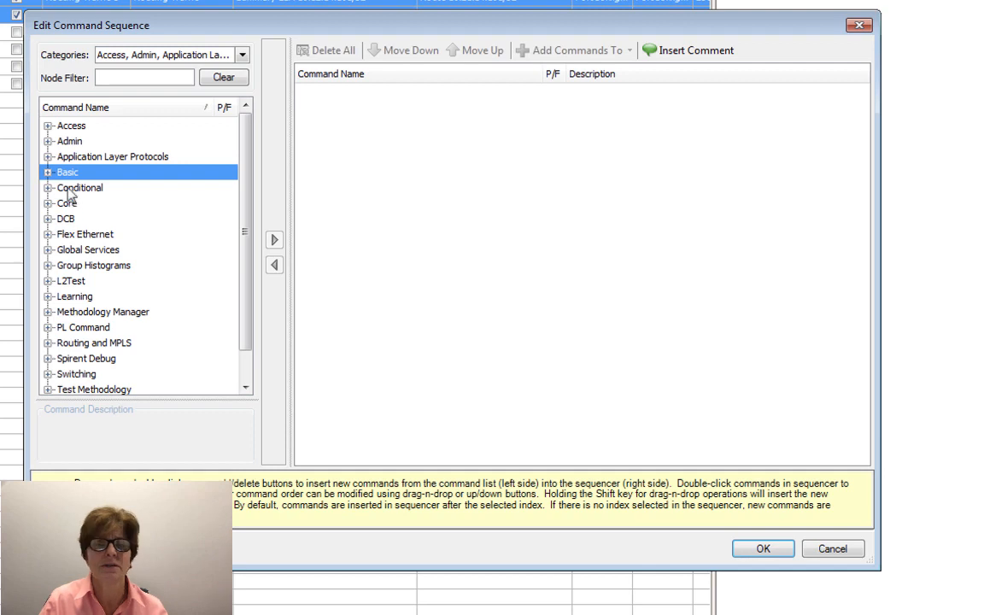
Add the Clear All Results command from the Basic category to the sequence
{"action": "left_click", "coordinate": [48, 173]}
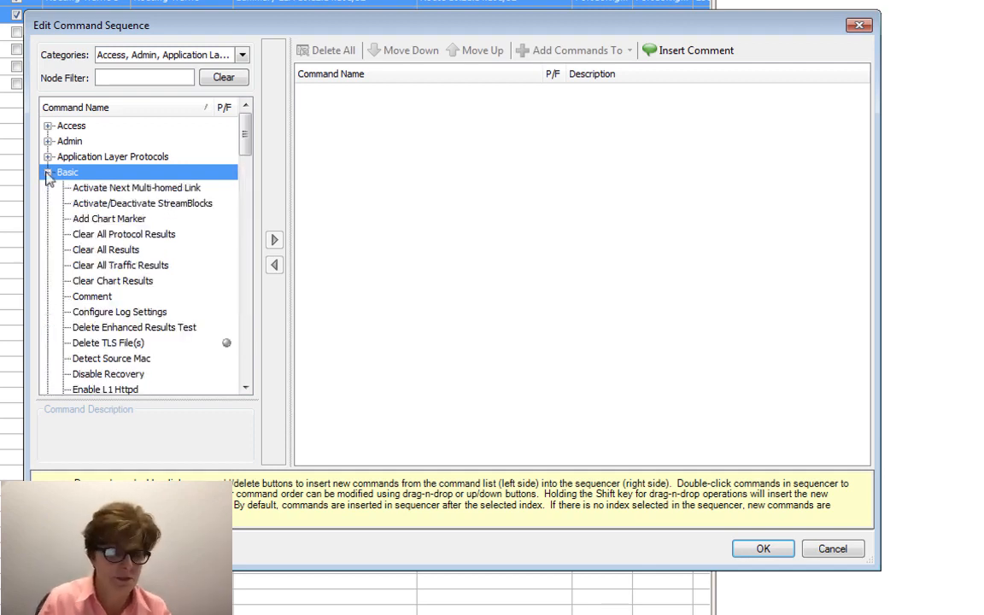
{"action": "left_click", "coordinate": [128, 250]}
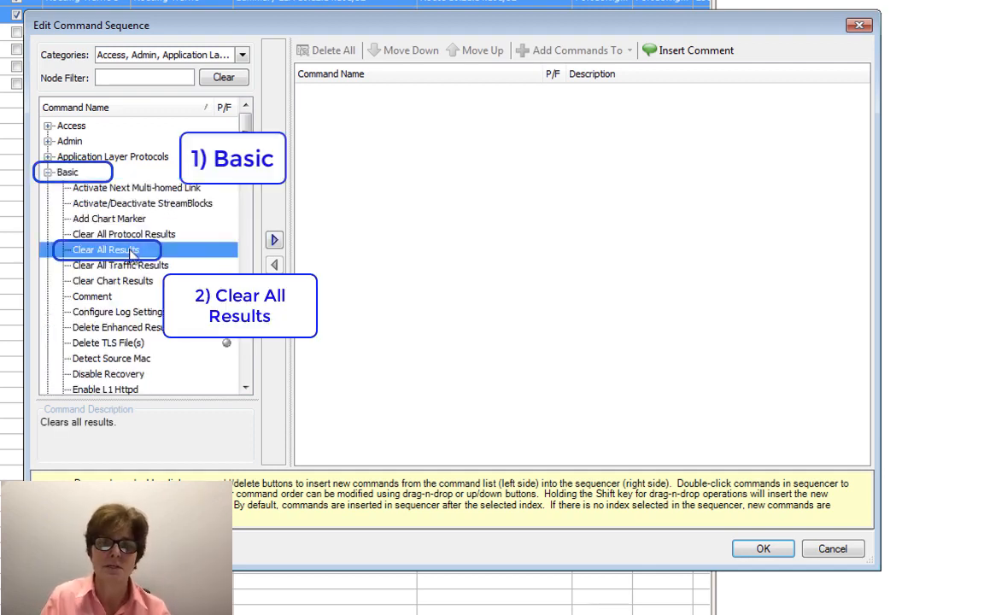
{"action": "left_click", "coordinate": [274, 240]}
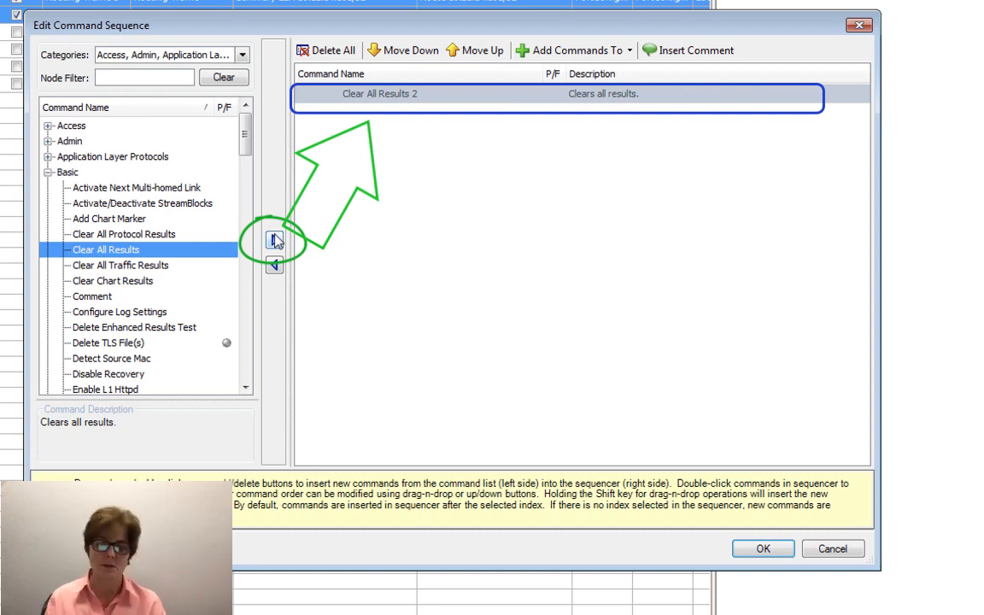
Add the Start ArpNd command from the Learning category to the sequence after Clear All Results
{"action": "left_click", "coordinate": [48, 171]}
{"action": "left_click", "coordinate": [47, 296]}
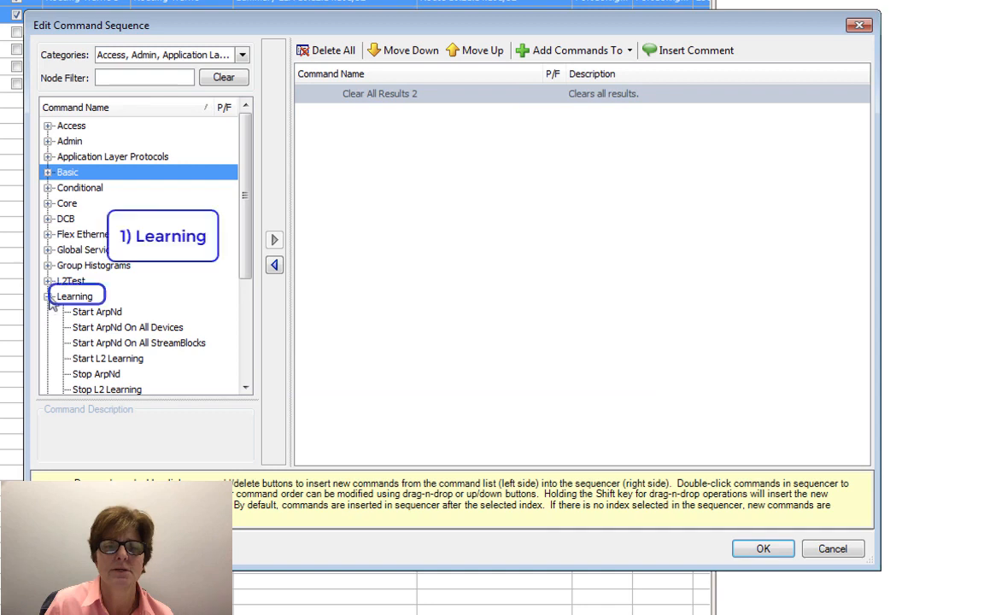
{"action": "left_click", "coordinate": [106, 313]}
{"action": "left_click", "coordinate": [274, 241]}
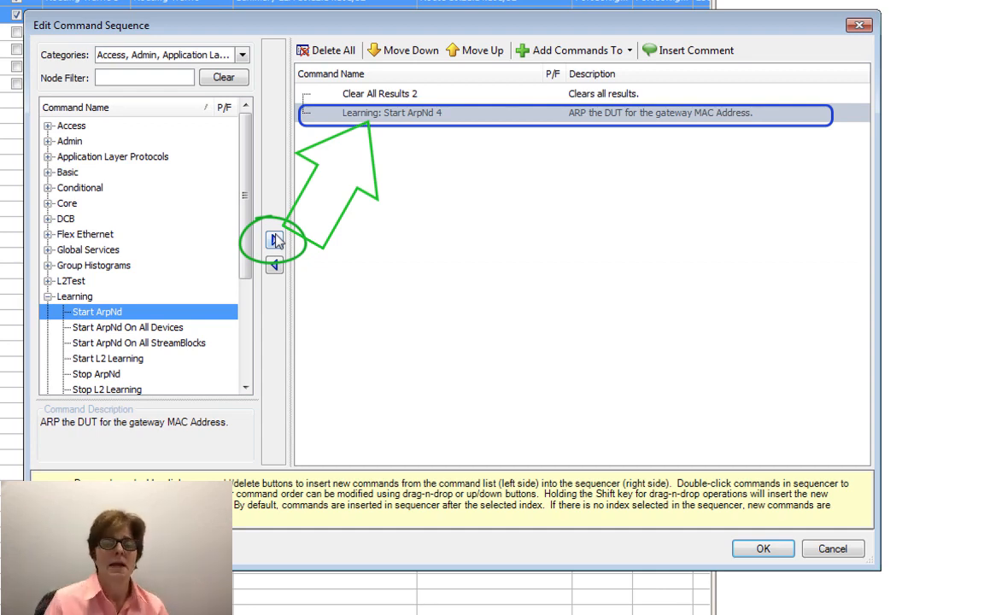
Add two Wait commands from the Basic category to the end of the sequence
{"action": "left_click", "coordinate": [48, 297]}
{"action": "left_click", "coordinate": [48, 172]}
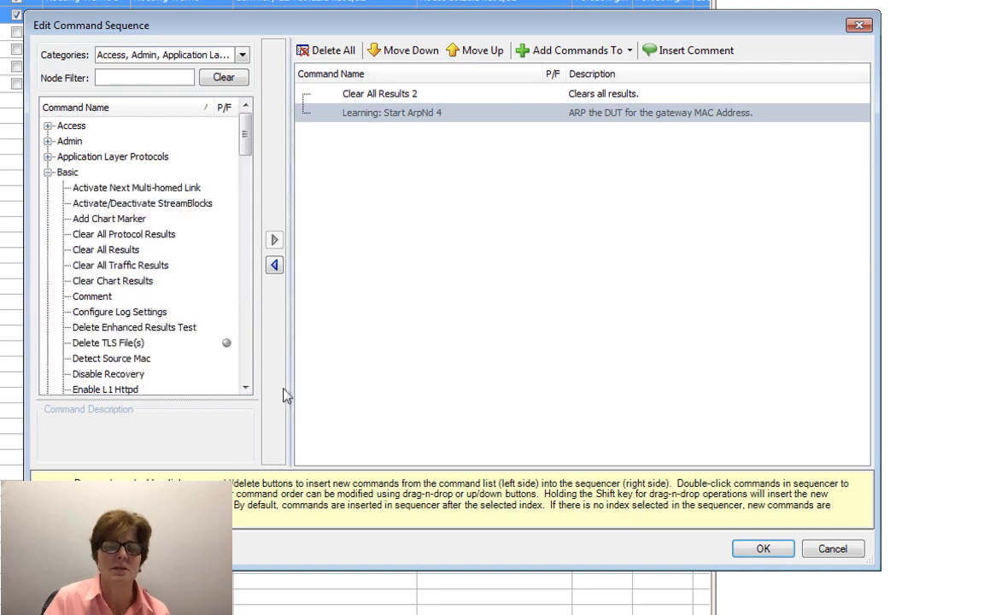
{"action": "scroll", "coordinate": [247, 370], "scroll_direction": "down", "scroll_amount": 17}
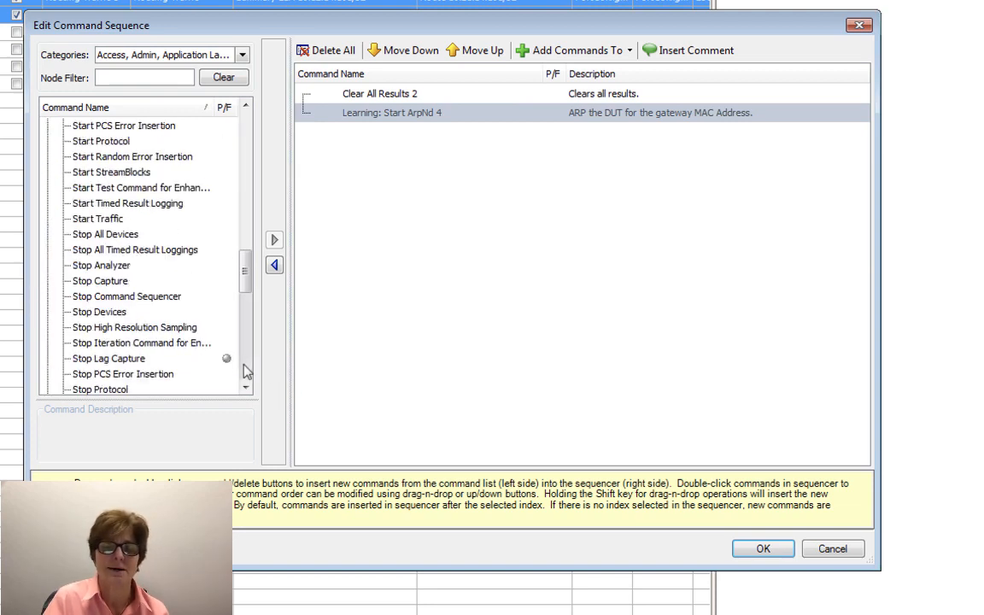
{"action": "scroll", "coordinate": [247, 370], "scroll_direction": "down", "scroll_amount": 6}
{"action": "left_click", "coordinate": [83, 328]}
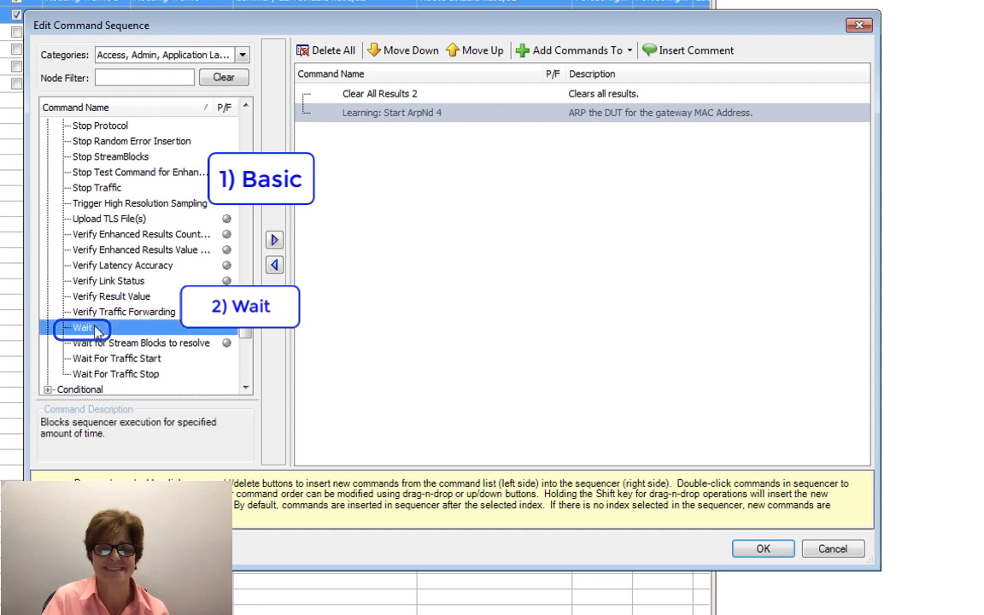
{"action": "left_click", "coordinate": [275, 240]}
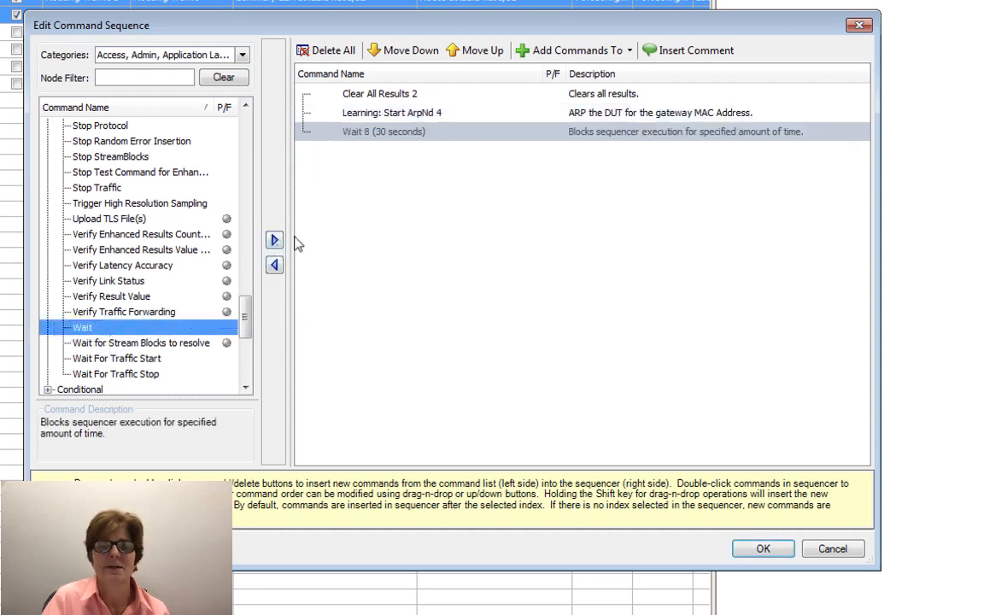
{"action": "left_click", "coordinate": [275, 240]}
Set the first Wait command's wait time to 3 seconds
{"action": "double_click", "coordinate": [376, 132]}
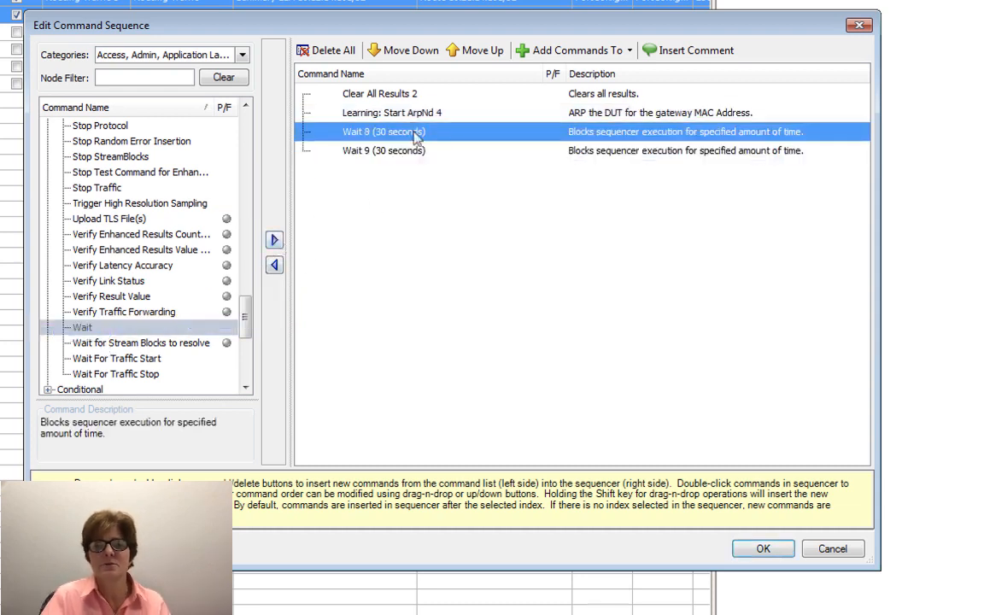
{"action": "left_click", "coordinate": [504, 166]}
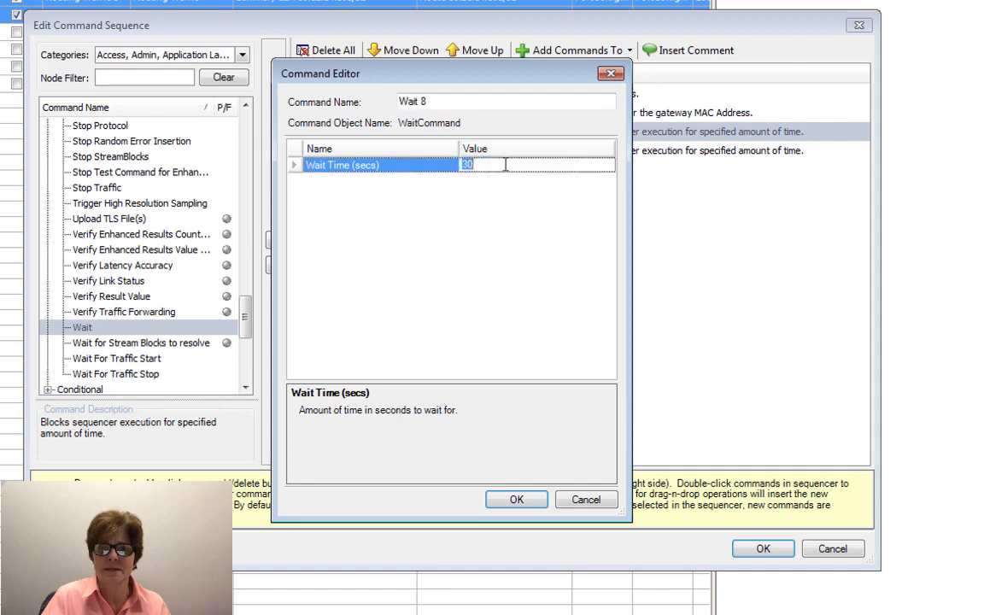
{"action": "type", "text": "3"}
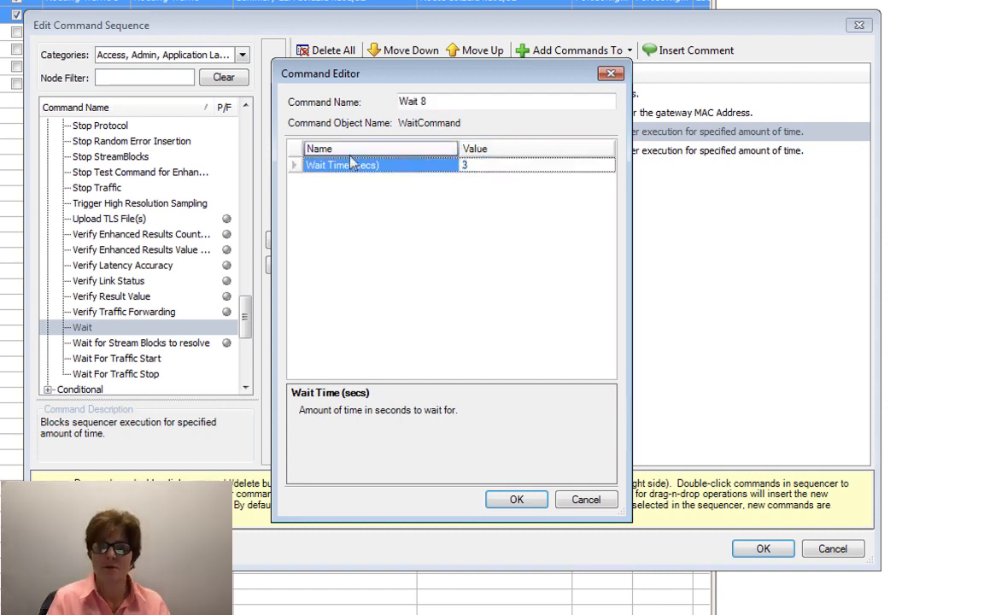
{"action": "key", "text": "Return"}
{"action": "key", "text": "Return"}
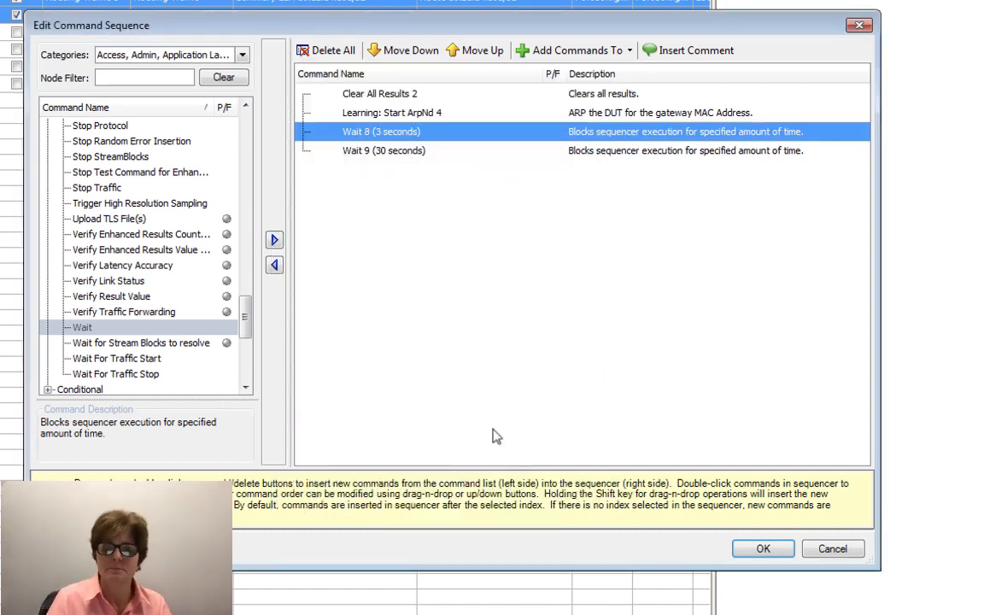
Set the second Wait command's wait time to 3 seconds and move it between Clear All Results and Start ArpNd
{"action": "double_click", "coordinate": [420, 153]}
{"action": "left_click", "coordinate": [483, 166]}
{"action": "left_click", "coordinate": [483, 165]}
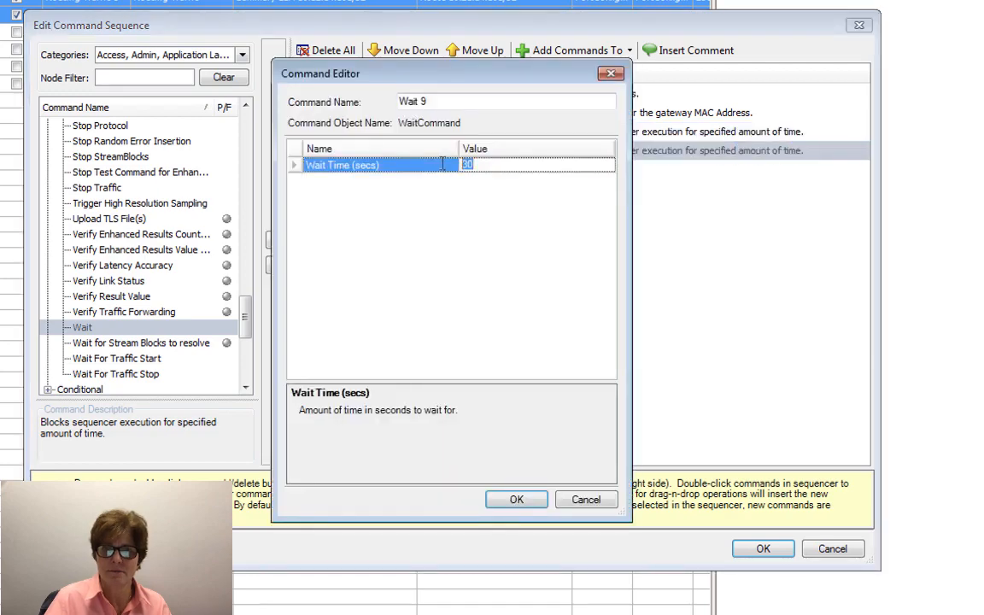
{"action": "type", "text": "3"}
{"action": "left_click", "coordinate": [515, 500]}
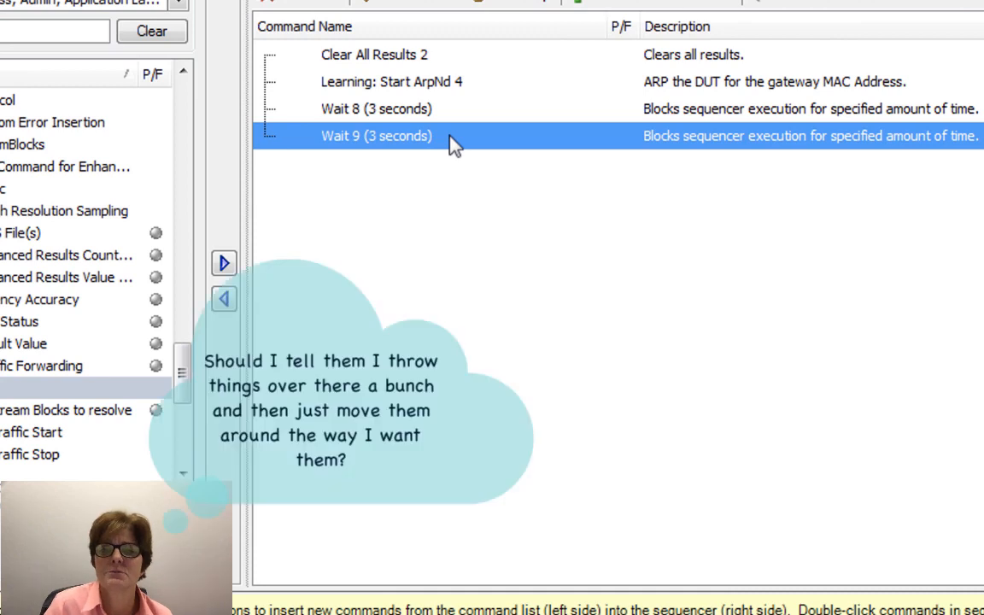
{"action": "left_click_drag", "start_coordinate": [444, 143], "coordinate": [450, 84]}
Add the Start StreamBlocks command from the Basic category after the last Wait command in the sequence
{"action": "left_click", "coordinate": [407, 141]}
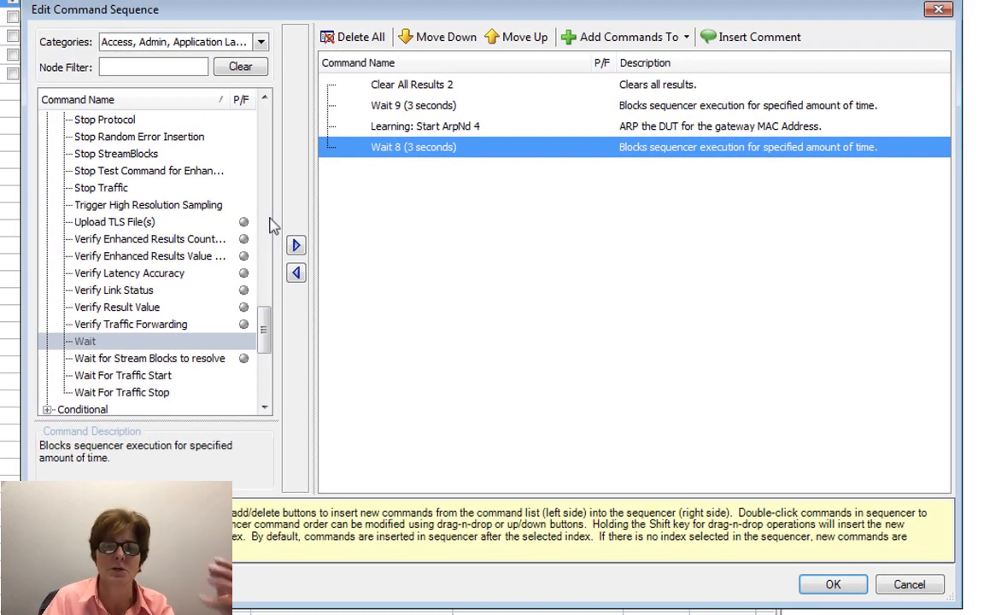
{"action": "scroll", "coordinate": [266, 363], "scroll_direction": "up", "scroll_amount": 7}
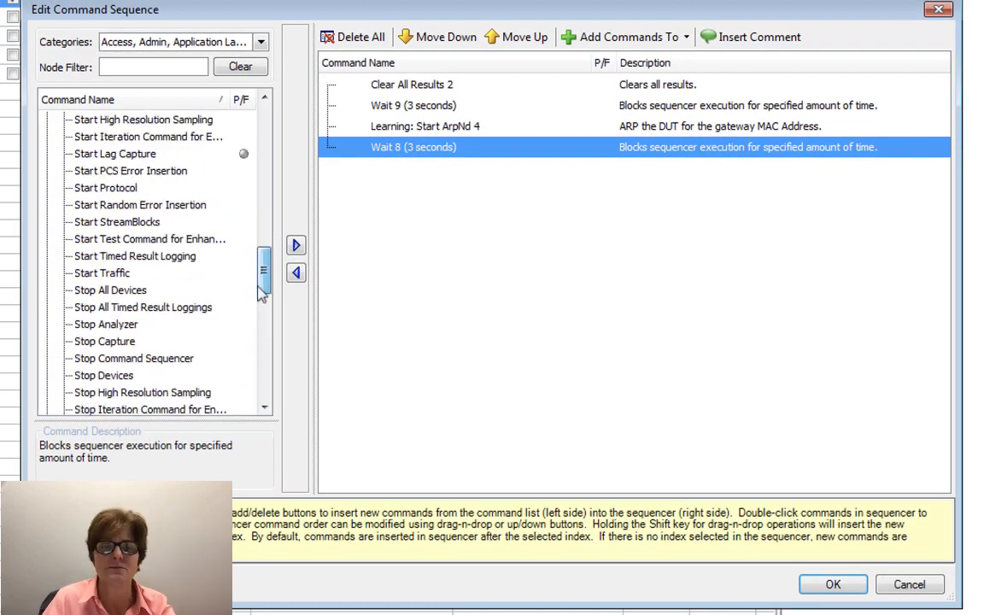
{"action": "left_click", "coordinate": [102, 271]}
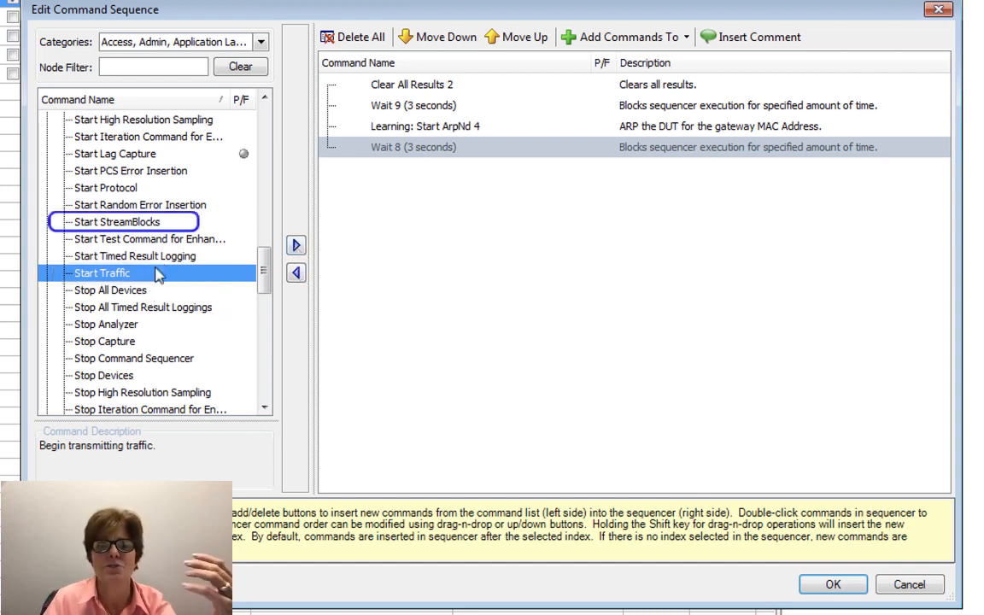
{"action": "left_click_drag", "start_coordinate": [264, 273], "coordinate": [264, 255]}
{"action": "scroll", "coordinate": [262, 264], "scroll_direction": "down", "scroll_amount": 1}
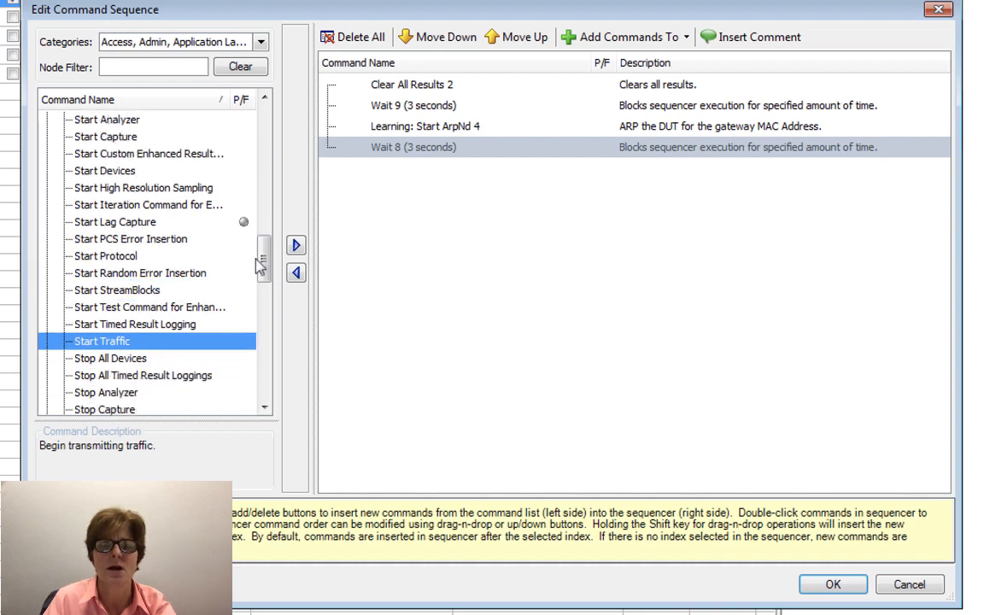
{"action": "left_click", "coordinate": [120, 289]}
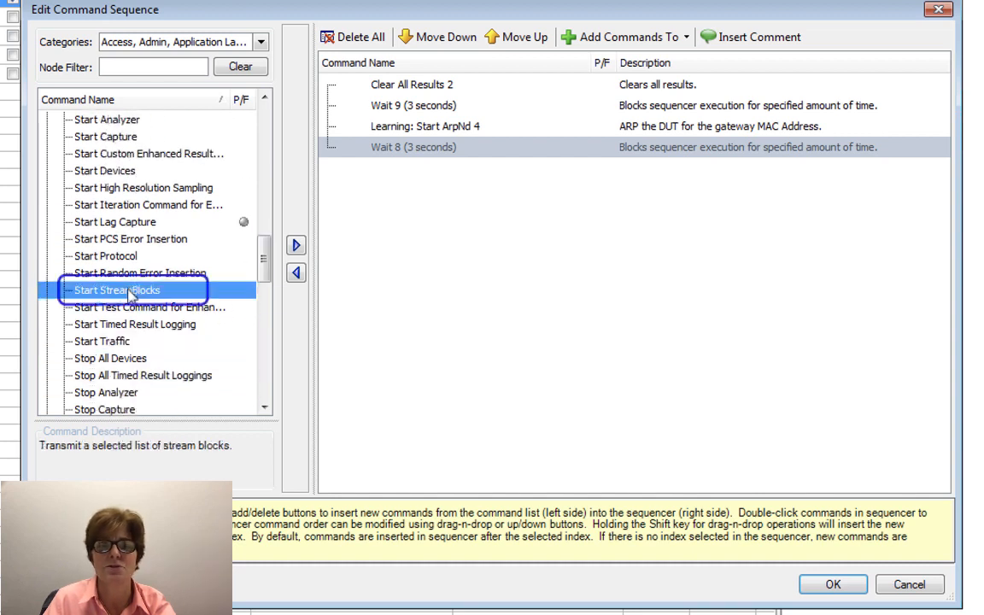
{"action": "left_click", "coordinate": [295, 245]}
Limit the Start StreamBlocks command at the end of the sequence to Routing Traffic-3 and Routing Traffic-4 only
{"action": "left_click", "coordinate": [449, 171]}
{"action": "double_click", "coordinate": [450, 174]}
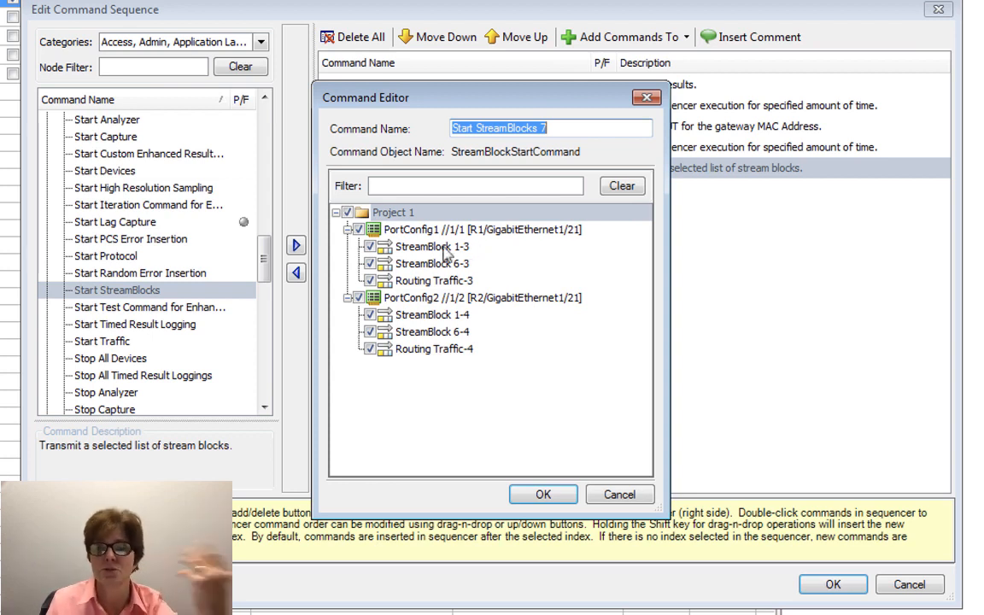
{"action": "left_click", "coordinate": [347, 212]}
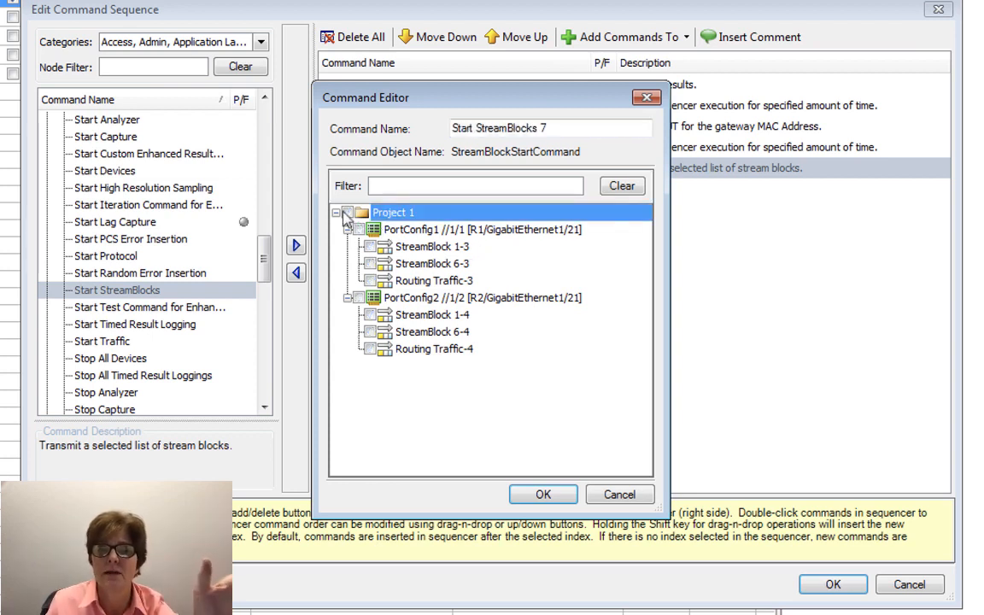
{"action": "left_click", "coordinate": [369, 281]}
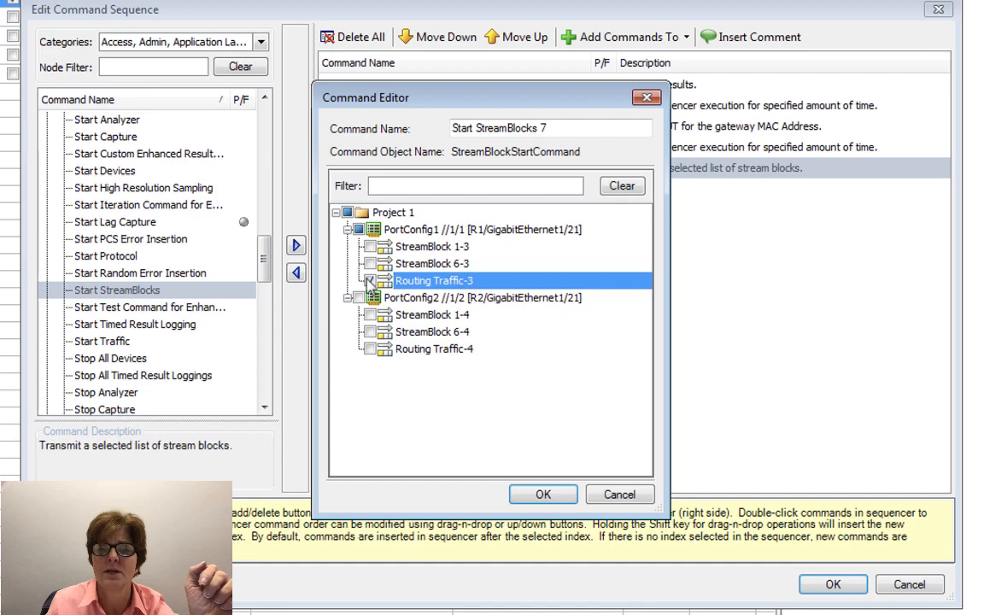
{"action": "left_click", "coordinate": [370, 349]}
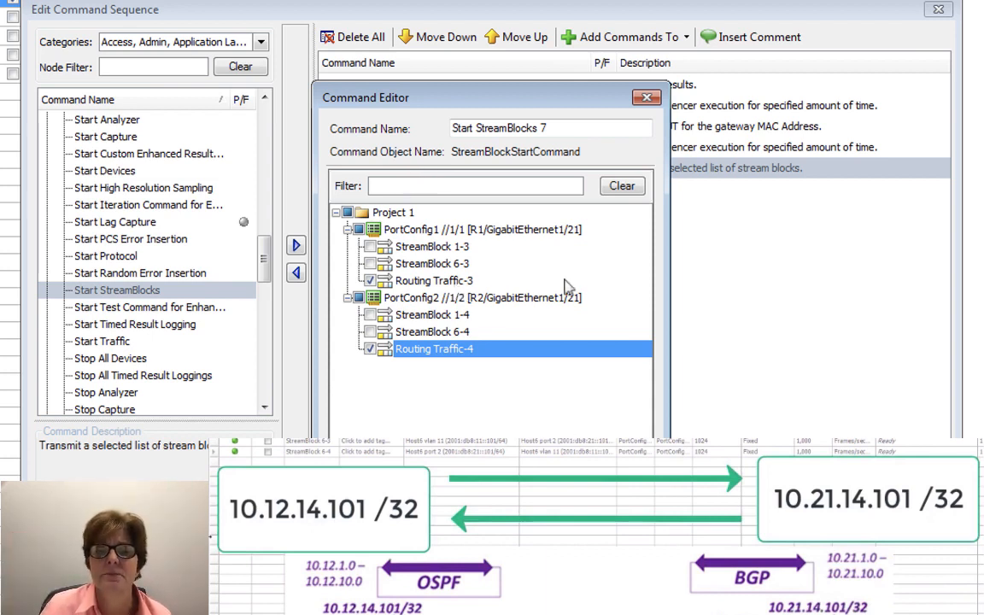
Rename the stream block start command as "Start Host Prefix Traffic" and apply its settings
{"action": "left_click_drag", "start_coordinate": [549, 129], "coordinate": [363, 119]}
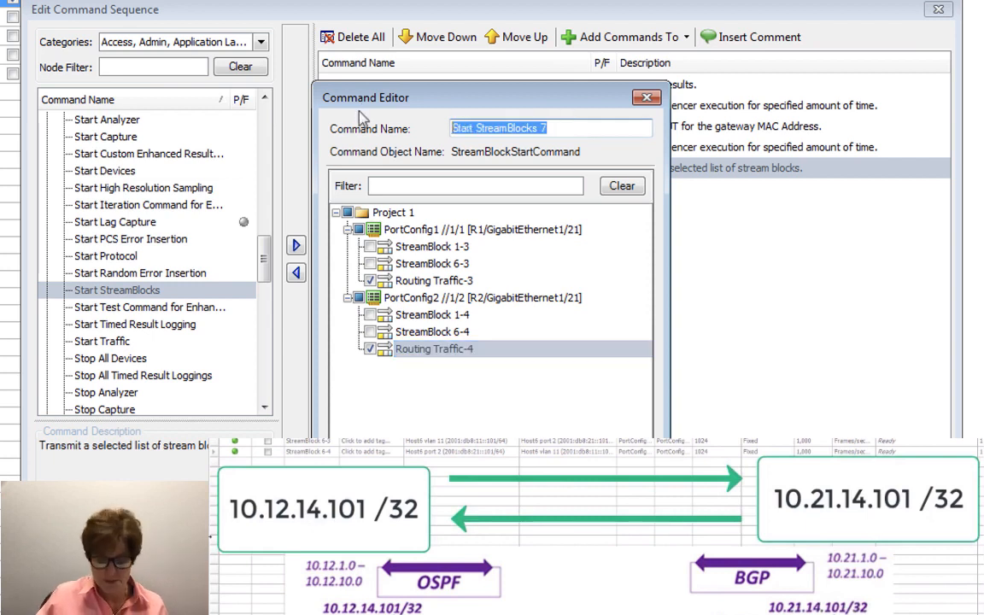
{"action": "type", "text": "Start Host Pre"}
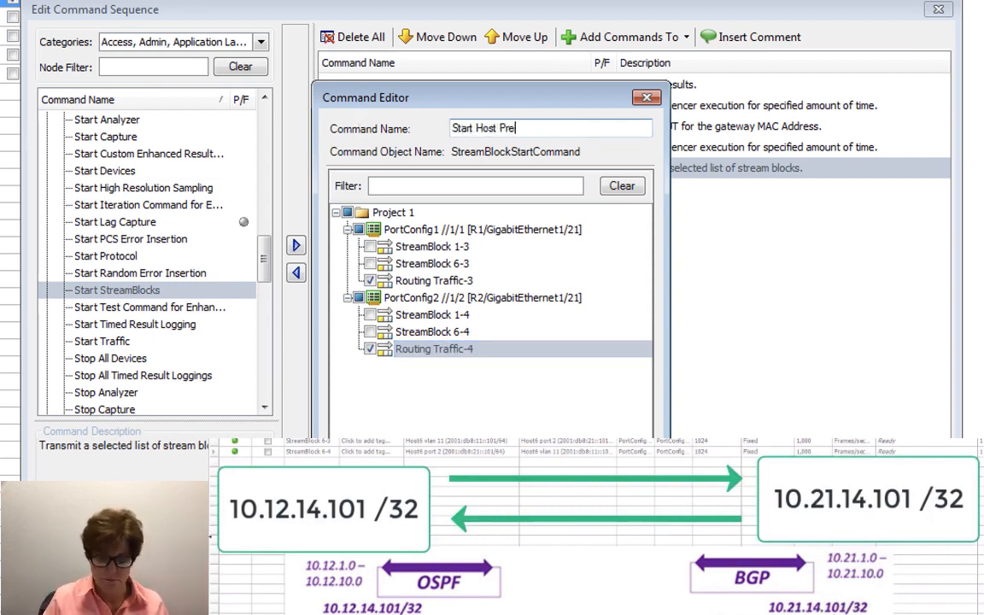
{"action": "type", "text": "fix Traffic"}
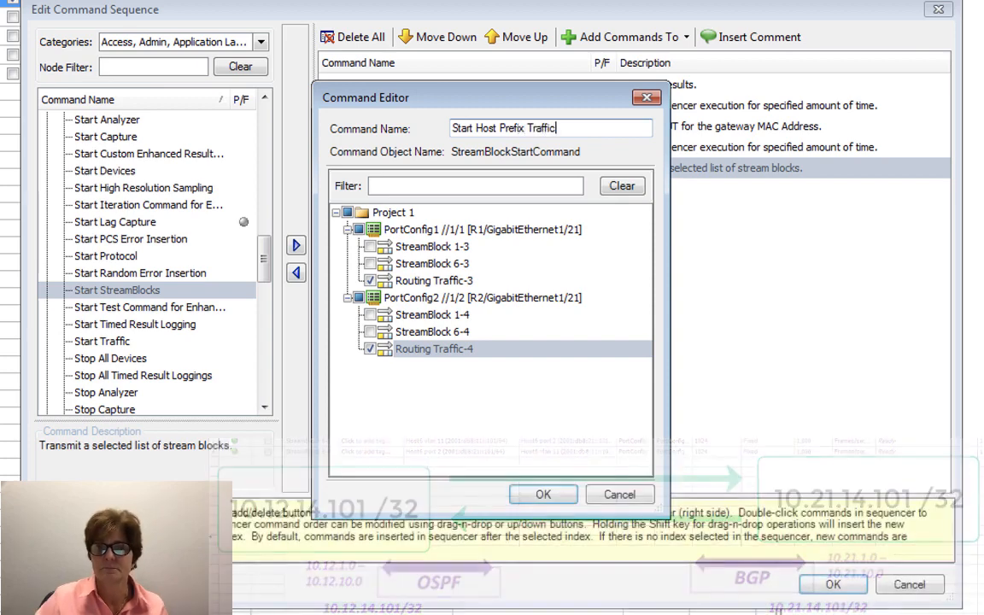
{"action": "left_click", "coordinate": [545, 496]}
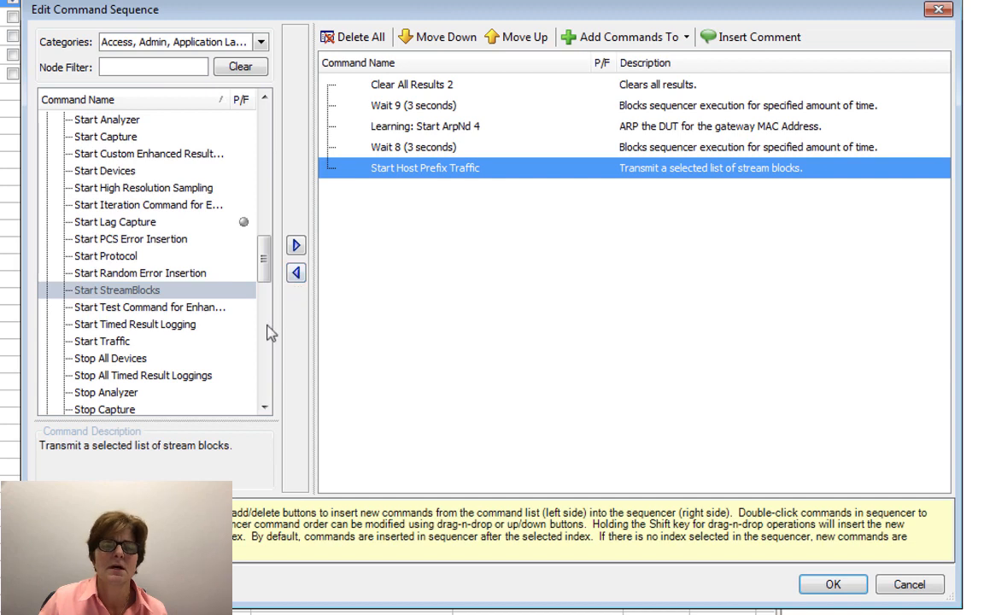
Add a Wait command from the Basic category after Start Host Prefix Traffic
{"action": "left_click", "coordinate": [263, 379]}
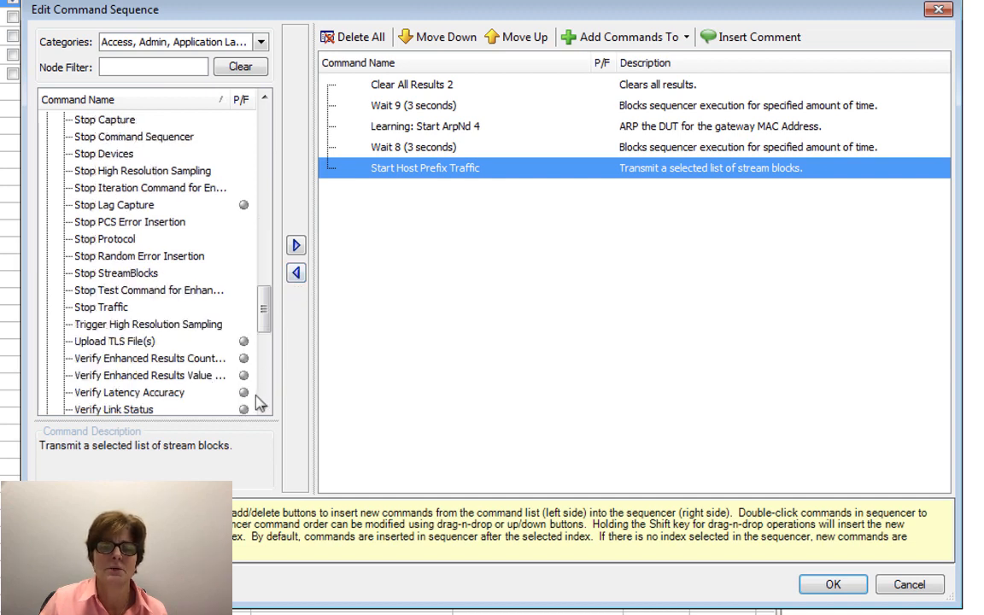
{"action": "left_click", "coordinate": [267, 402]}
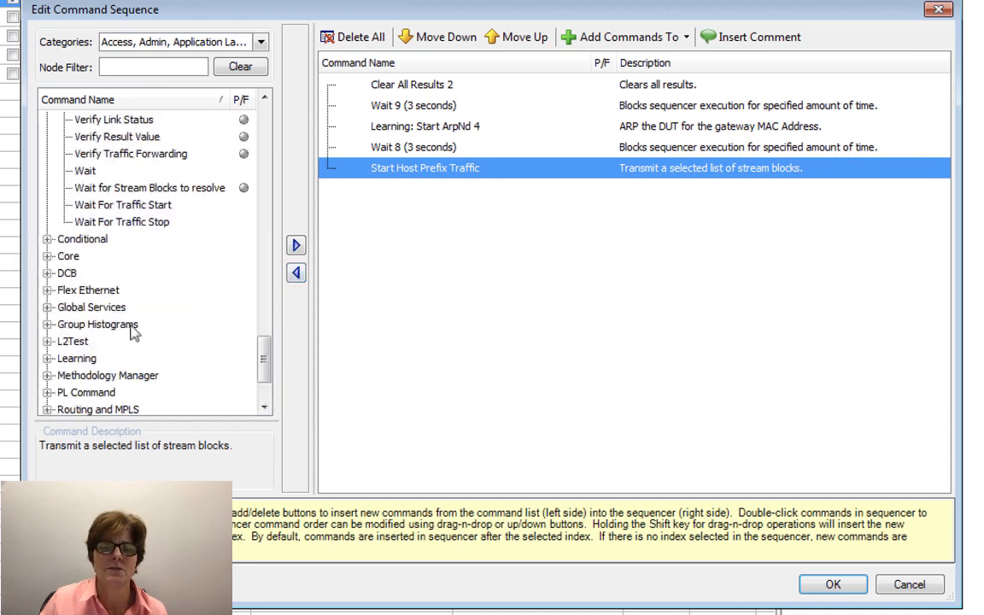
{"action": "left_click", "coordinate": [86, 170]}
{"action": "left_click", "coordinate": [296, 246]}
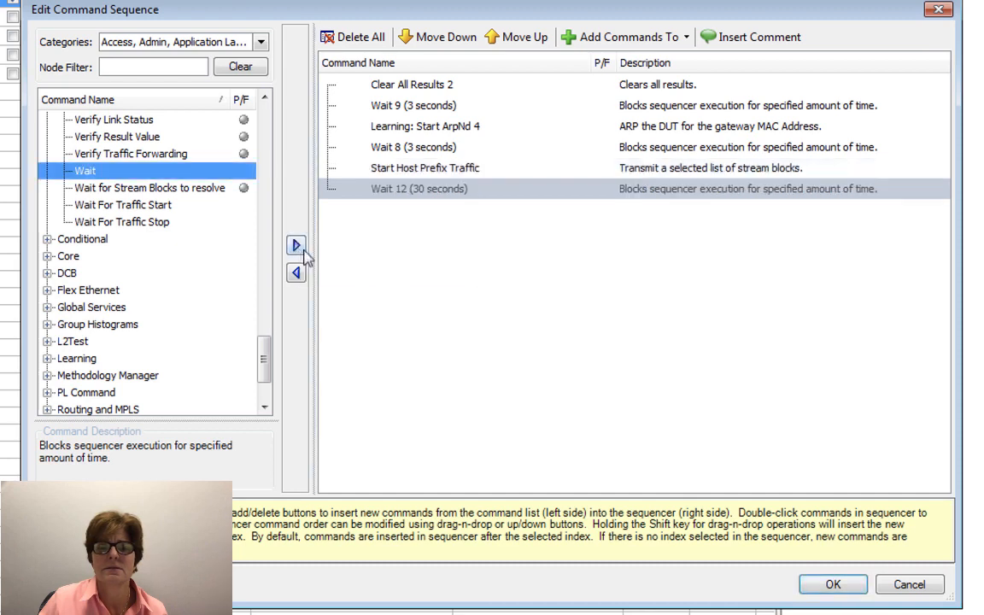
Set the wait time of the last Wait command in the sequence to 10 seconds
{"action": "left_click", "coordinate": [444, 191]}
{"action": "double_click", "coordinate": [444, 192]}
{"action": "left_click", "coordinate": [538, 163]}
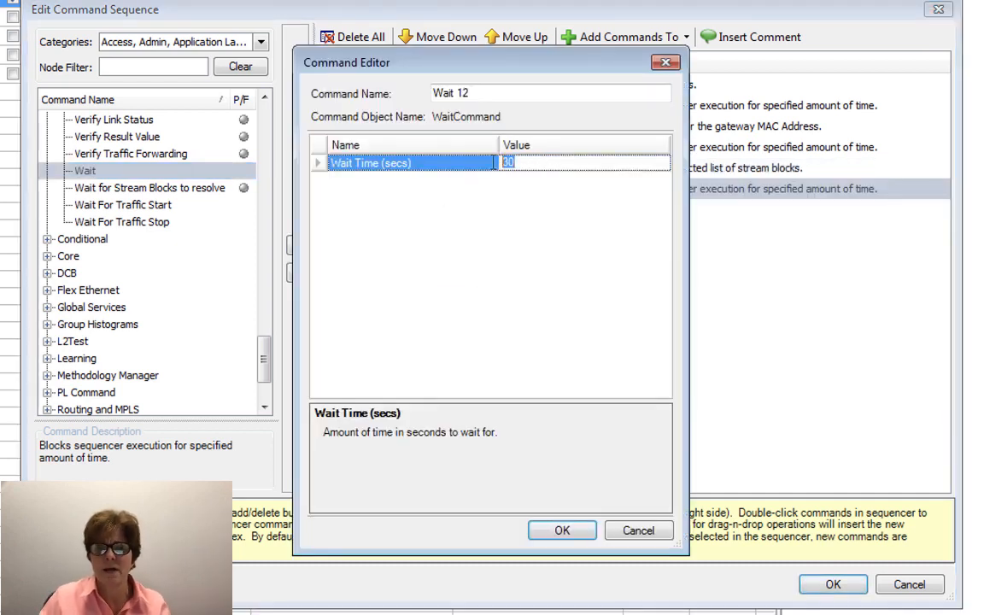
{"action": "type", "text": "10"}
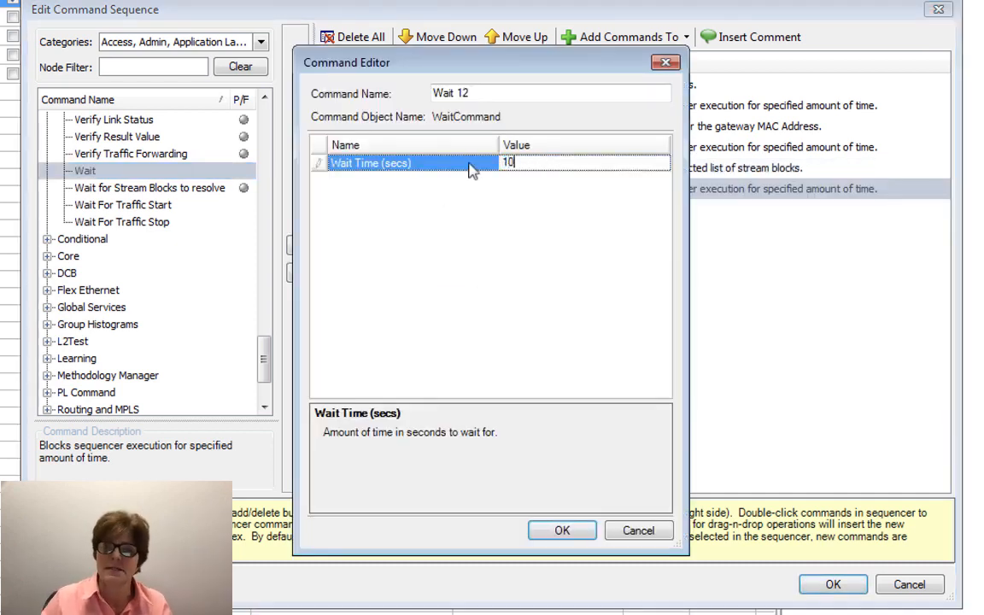
{"action": "left_click", "coordinate": [564, 533]}
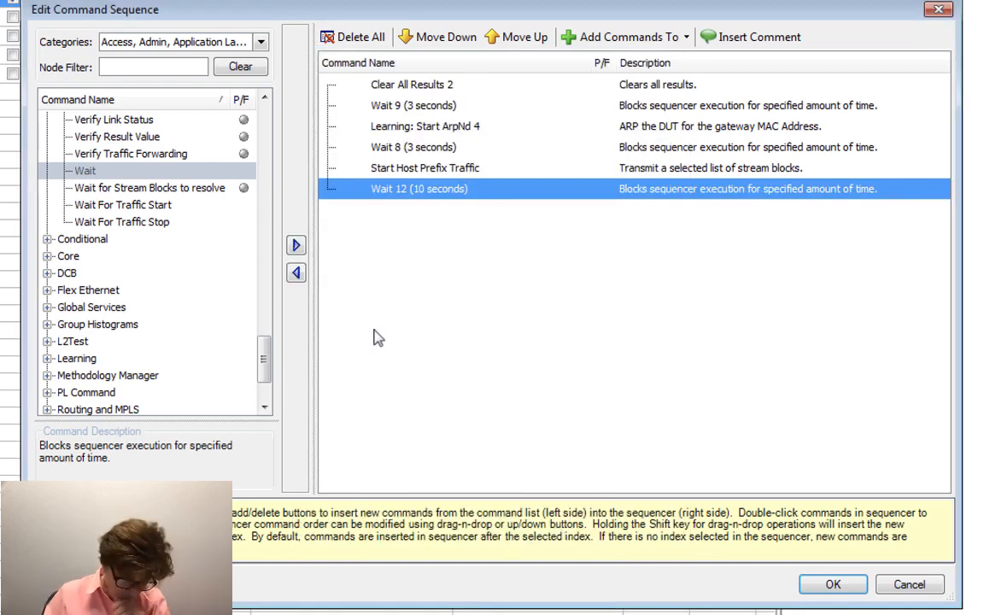
Add the Stop Traffic command from the Basic category after the last Wait command
{"action": "scroll", "coordinate": [265, 346], "scroll_direction": "up", "scroll_amount": 3}
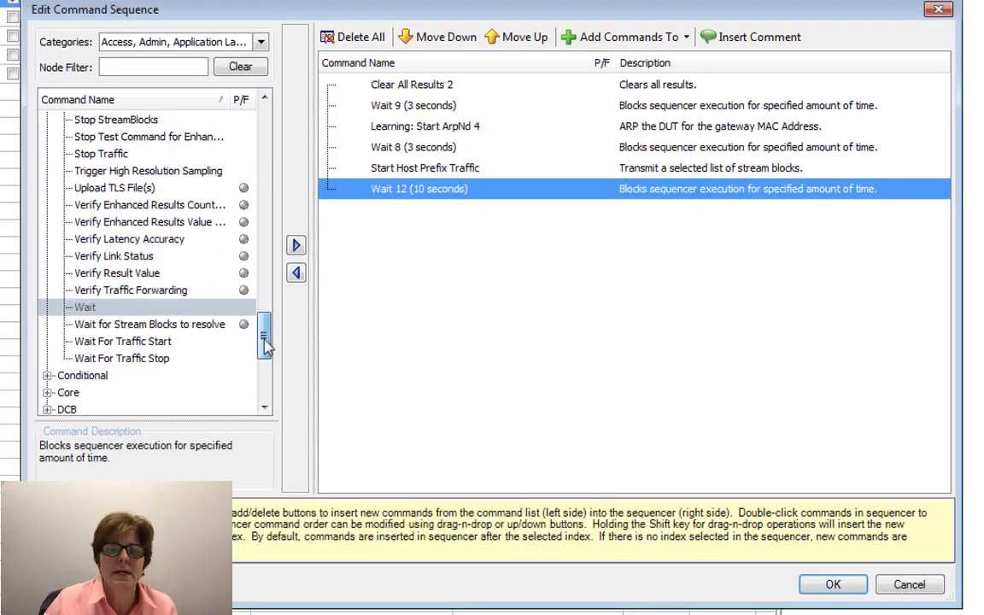
{"action": "scroll", "coordinate": [265, 344], "scroll_direction": "up", "scroll_amount": 1}
{"action": "left_click", "coordinate": [108, 185]}
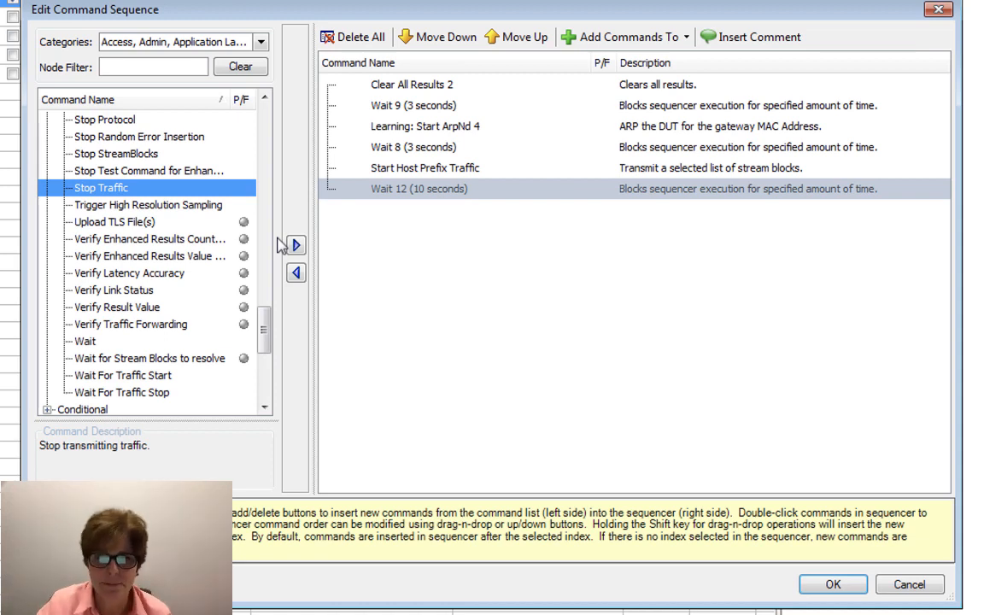
{"action": "left_click", "coordinate": [296, 246]}
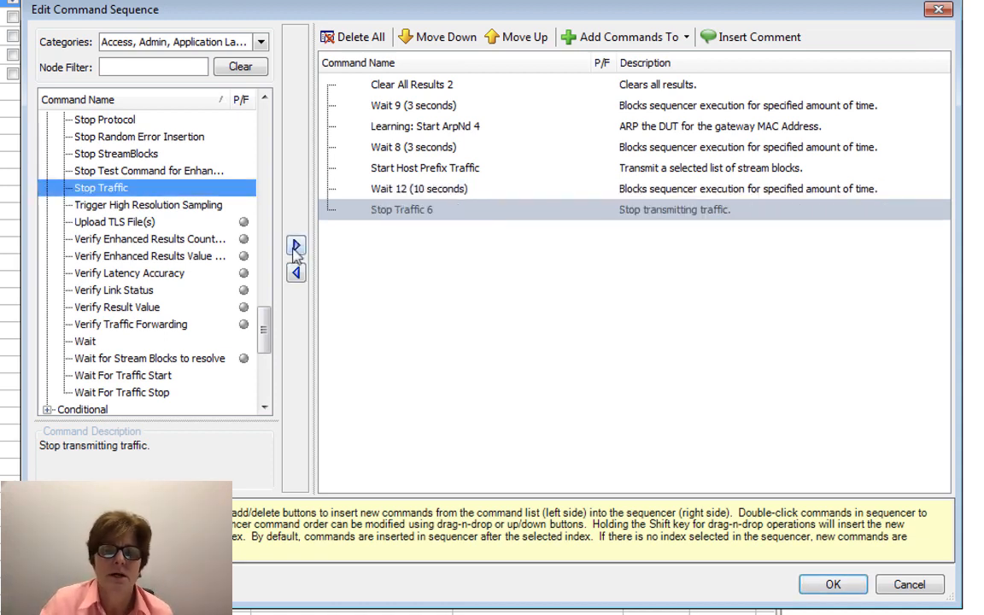
Add the Save Results command from the Basic category after Stop Traffic
{"action": "left_click_drag", "start_coordinate": [264, 311], "coordinate": [264, 222]}
{"action": "left_click", "coordinate": [122, 258]}
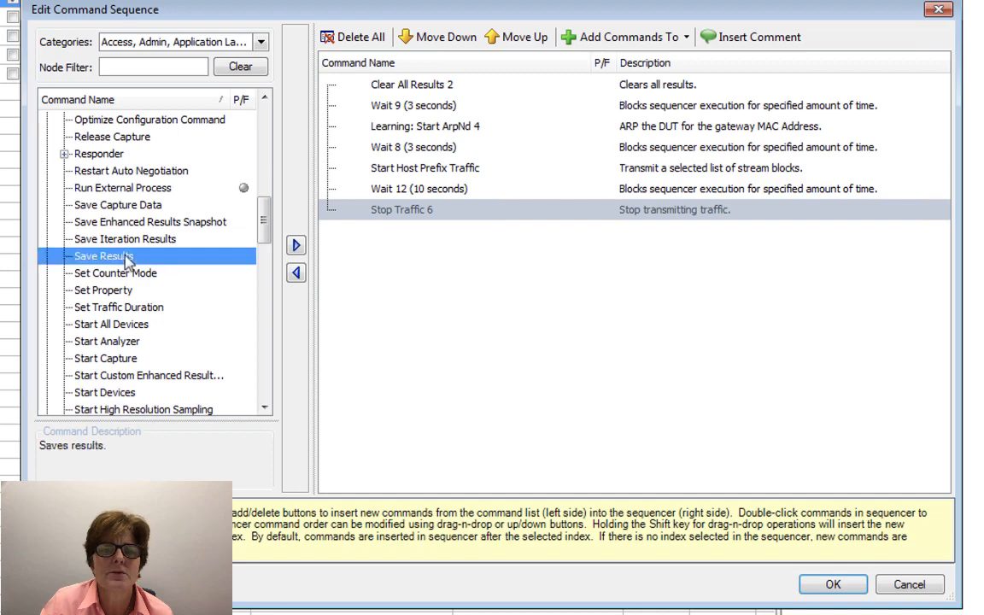
{"action": "left_click", "coordinate": [297, 245]}
Set the Save Results command's result file to a database file named FishPlay on the Desktop
{"action": "left_click", "coordinate": [404, 234]}
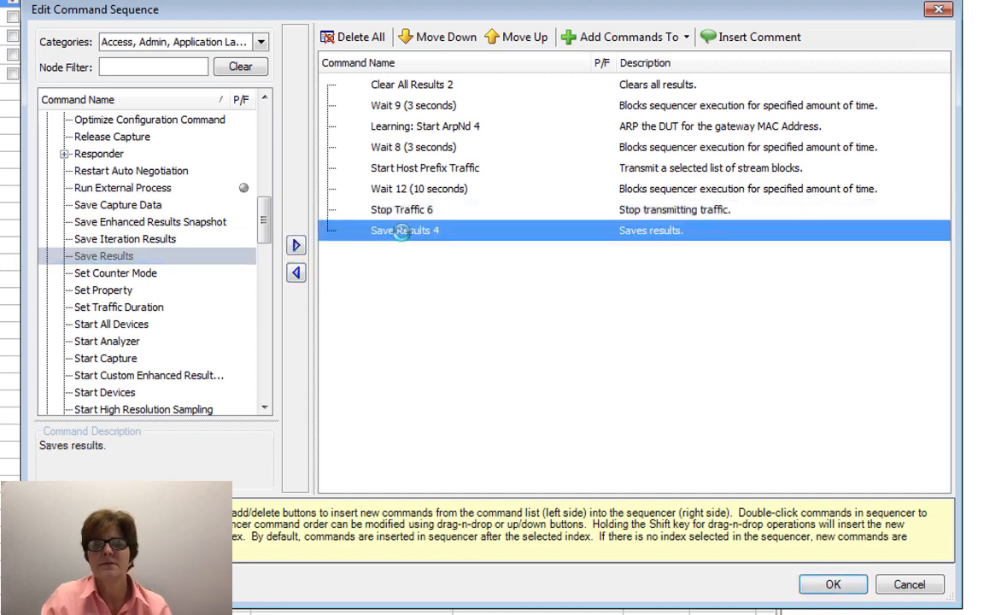
{"action": "double_click", "coordinate": [405, 232]}
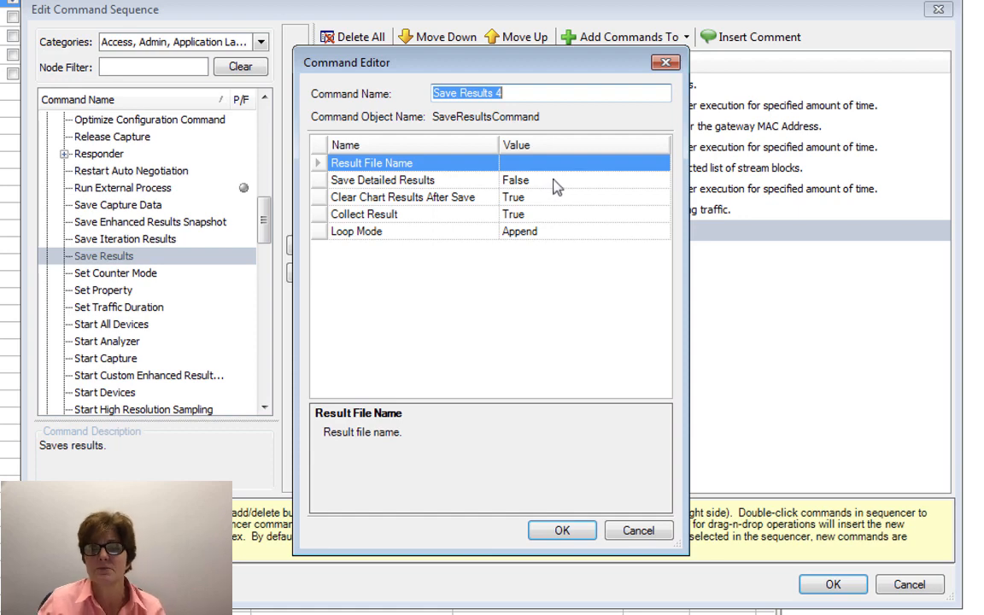
{"action": "left_click", "coordinate": [593, 163]}
{"action": "left_click", "coordinate": [660, 163]}
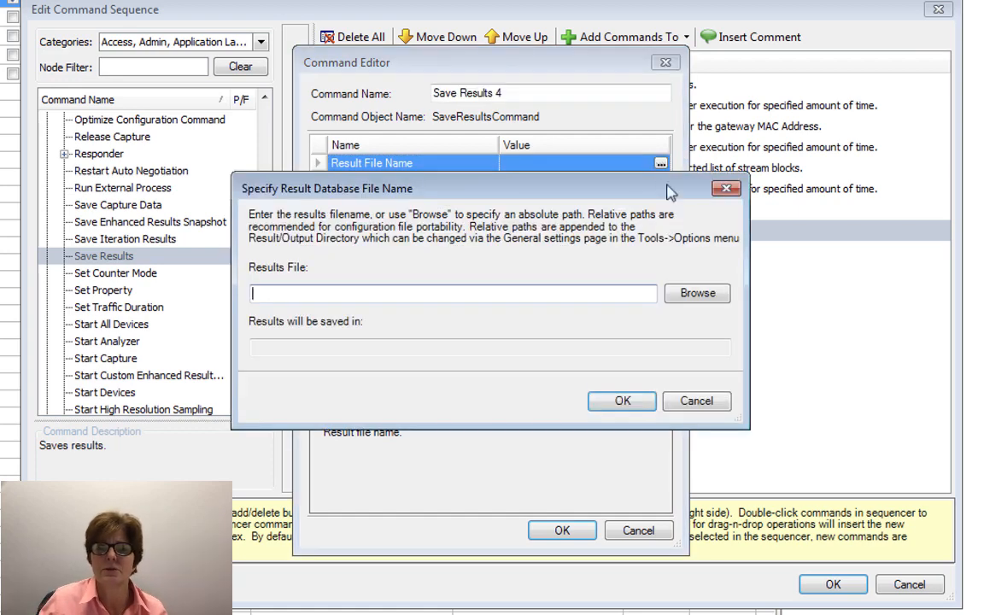
{"action": "left_click", "coordinate": [694, 291]}
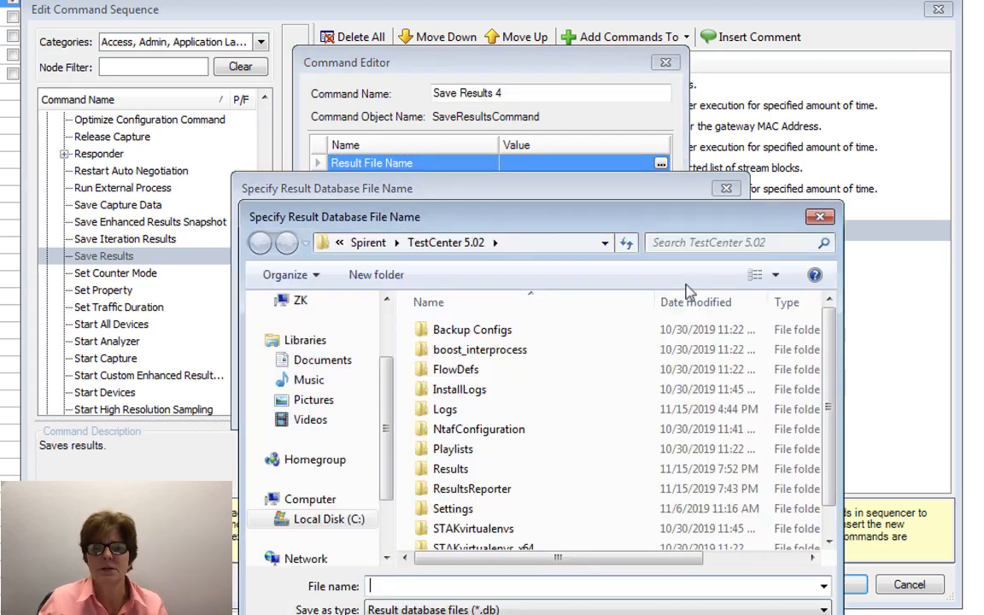
{"action": "scroll", "coordinate": [329, 333], "scroll_direction": "up", "scroll_amount": 2}
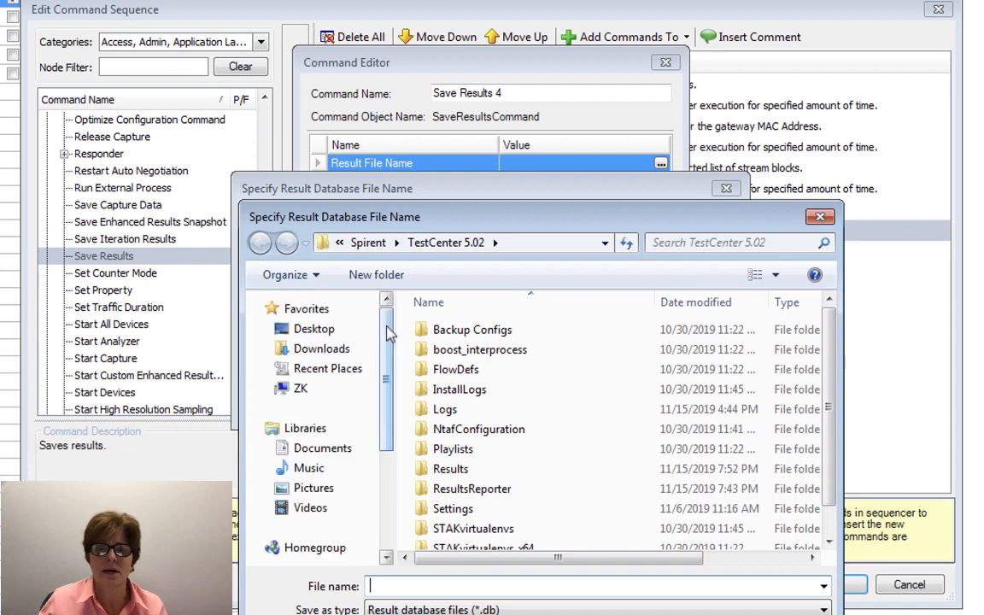
{"action": "left_click", "coordinate": [323, 335]}
{"action": "left_click", "coordinate": [394, 587]}
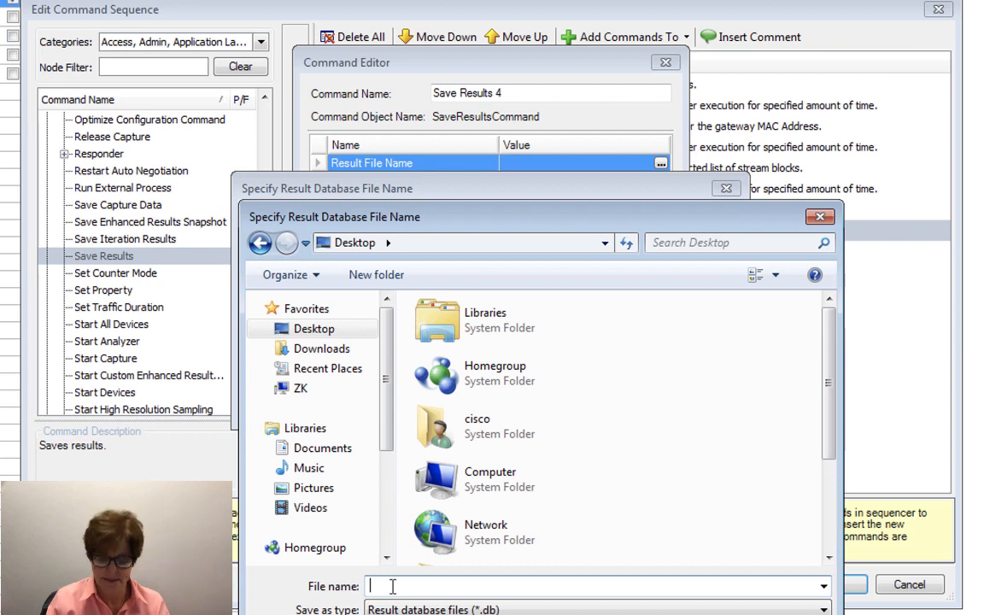
{"action": "type", "text": "FishPlay"}
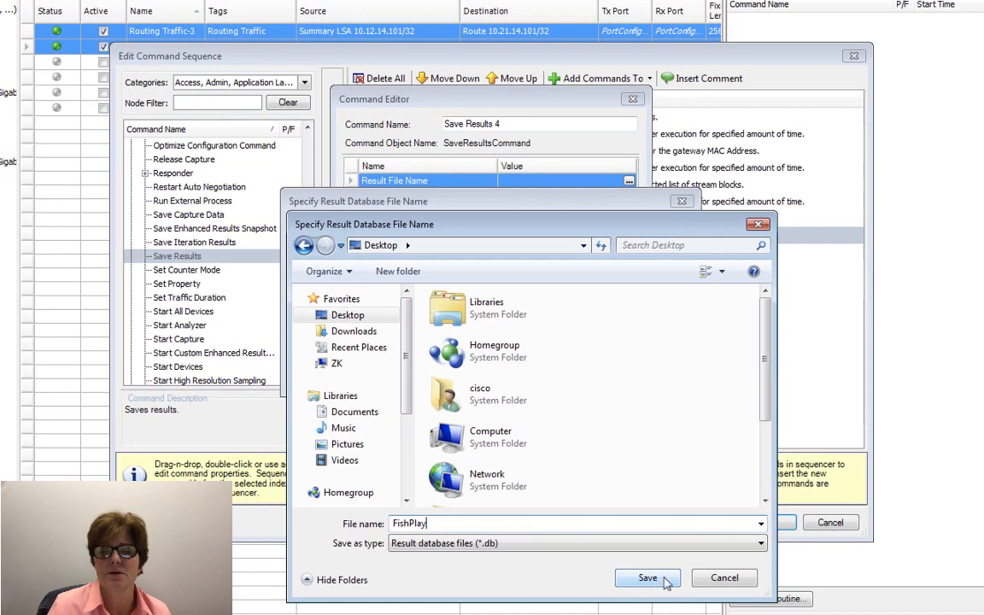
{"action": "left_click", "coordinate": [649, 579]}
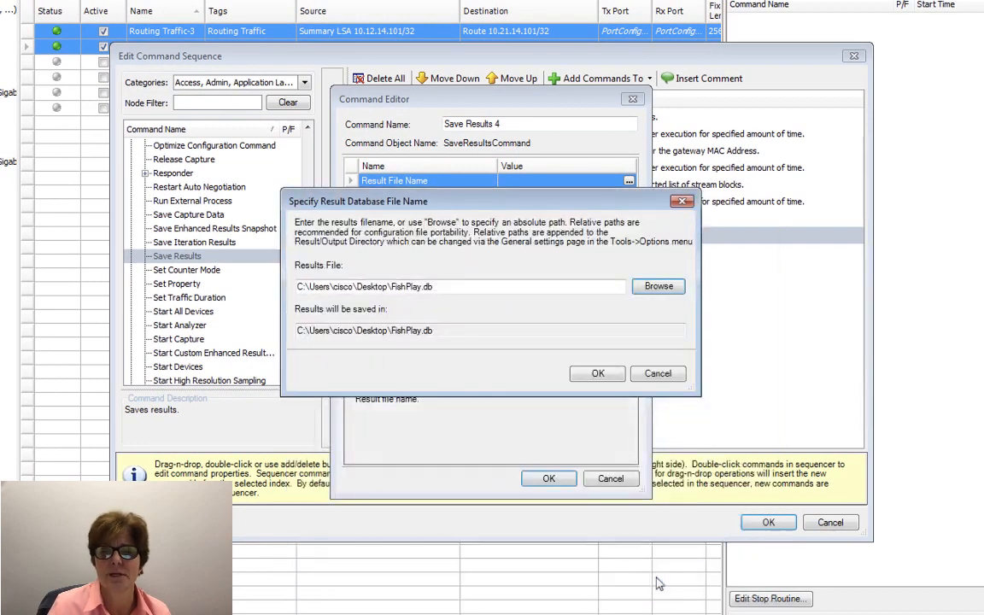
{"action": "left_click", "coordinate": [598, 375]}
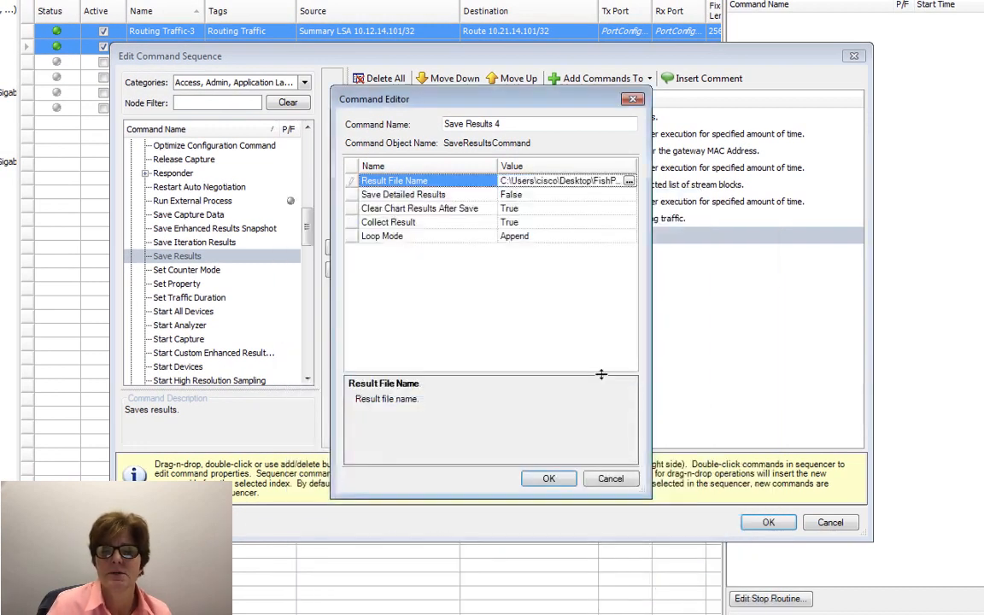
Look up the Basic: Save Results command in the online help and read its attribute descriptions, including Save Detailed Results
{"action": "left_click", "coordinate": [545, 196]}
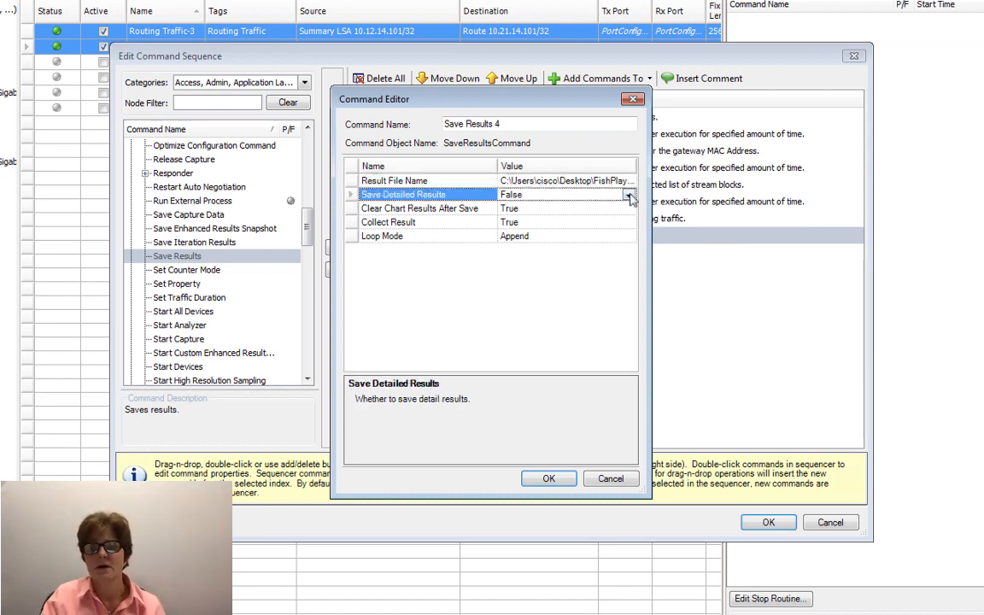
{"action": "key", "text": "F1"}
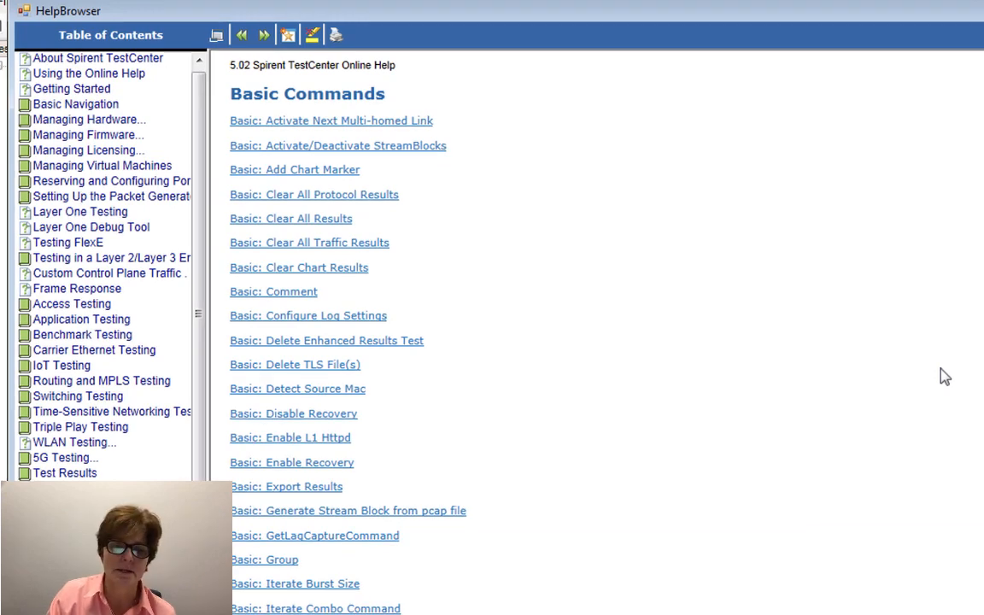
{"action": "scroll", "coordinate": [944, 376], "scroll_direction": "down", "scroll_amount": 7}
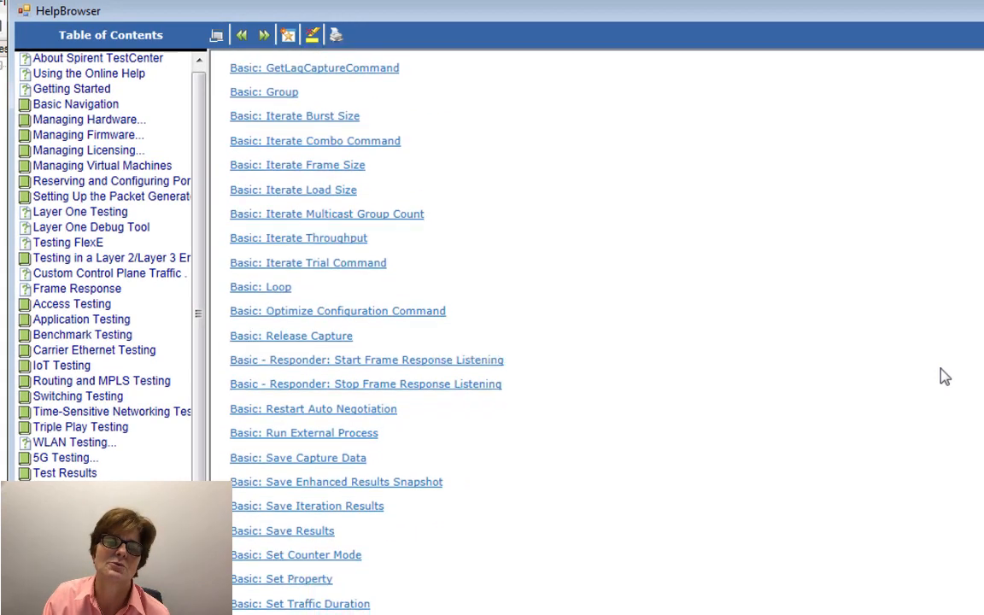
{"action": "left_click", "coordinate": [309, 533]}
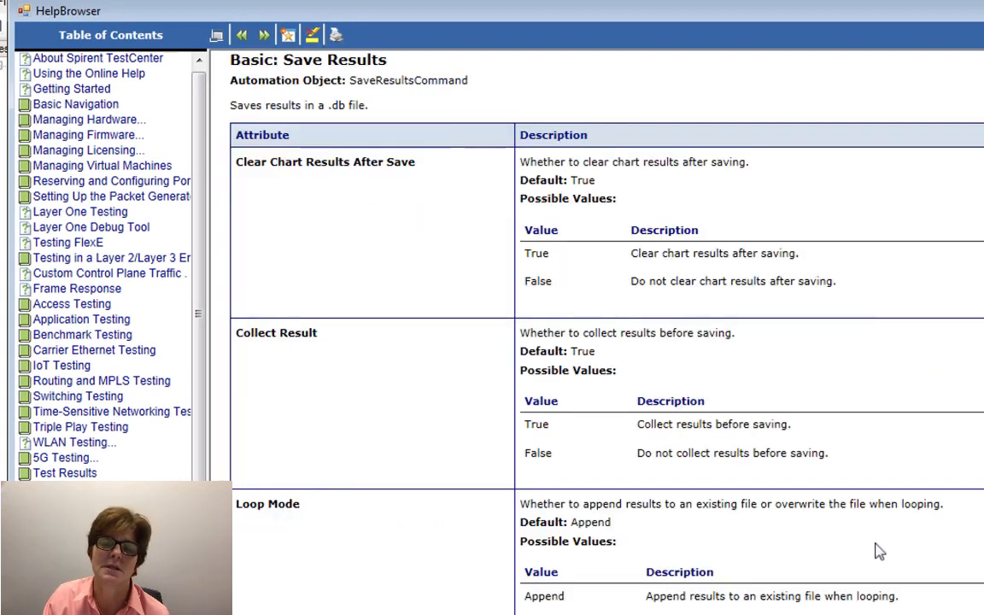
{"action": "scroll", "coordinate": [880, 551], "scroll_direction": "down", "scroll_amount": 2}
{"action": "scroll", "coordinate": [880, 552], "scroll_direction": "down", "scroll_amount": 2}
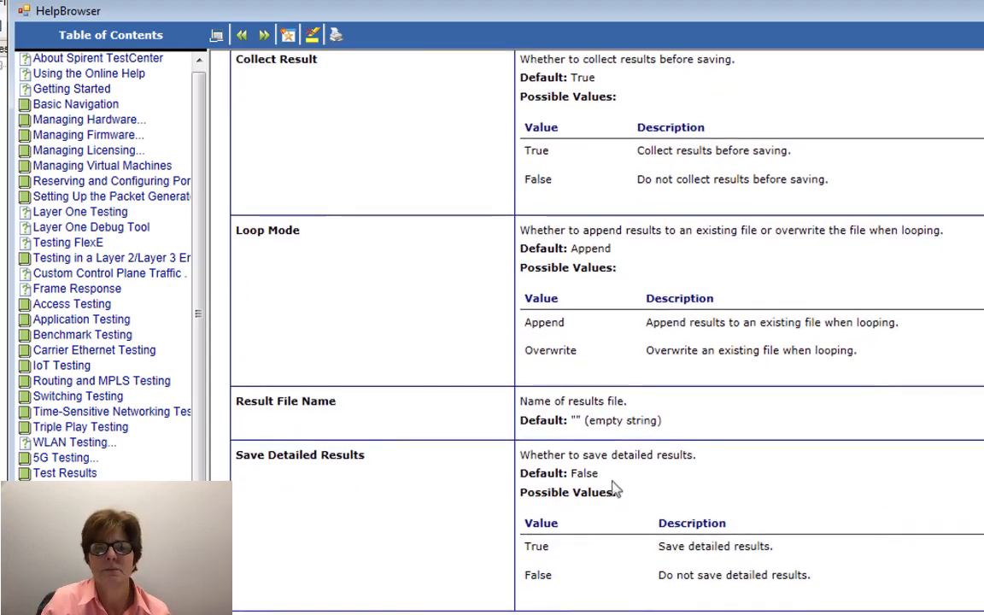
{"action": "scroll", "coordinate": [752, 503], "scroll_direction": "down", "scroll_amount": 6}
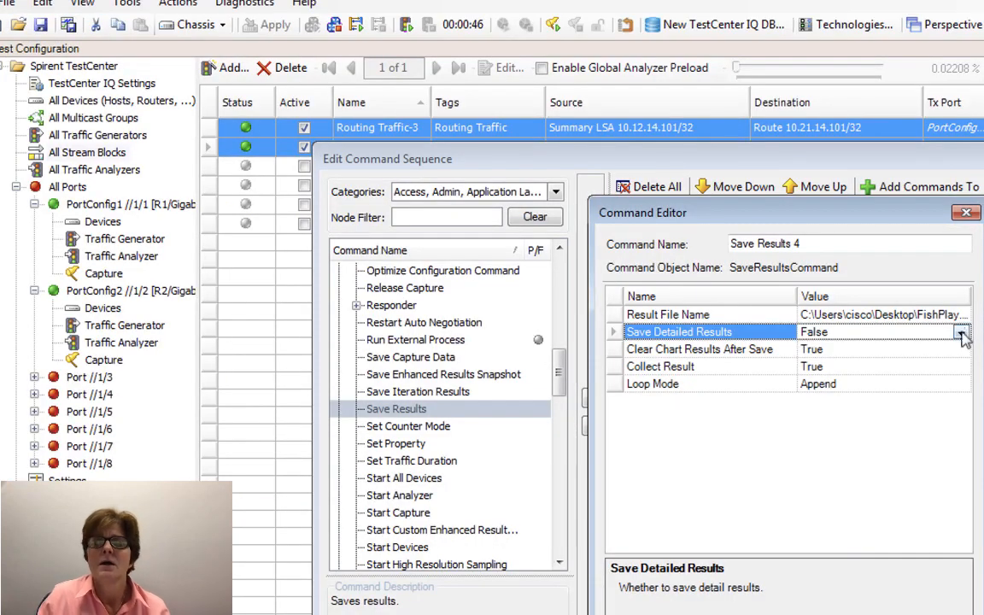
Set Save Detailed Results to True for the Save Results command and apply its settings
{"action": "left_click", "coordinate": [962, 334]}
{"action": "left_click", "coordinate": [816, 348]}
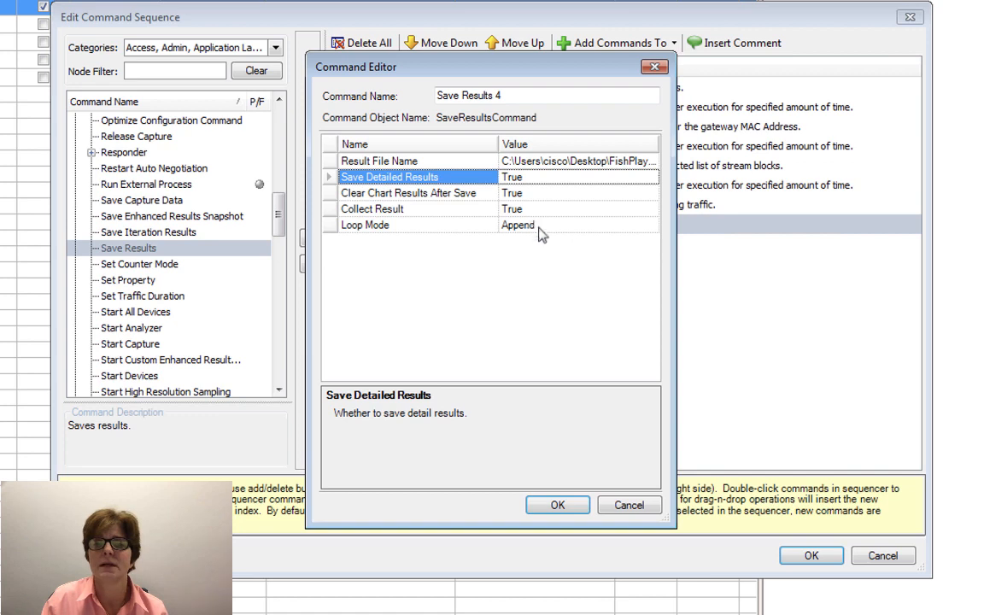
{"action": "left_click", "coordinate": [558, 506]}
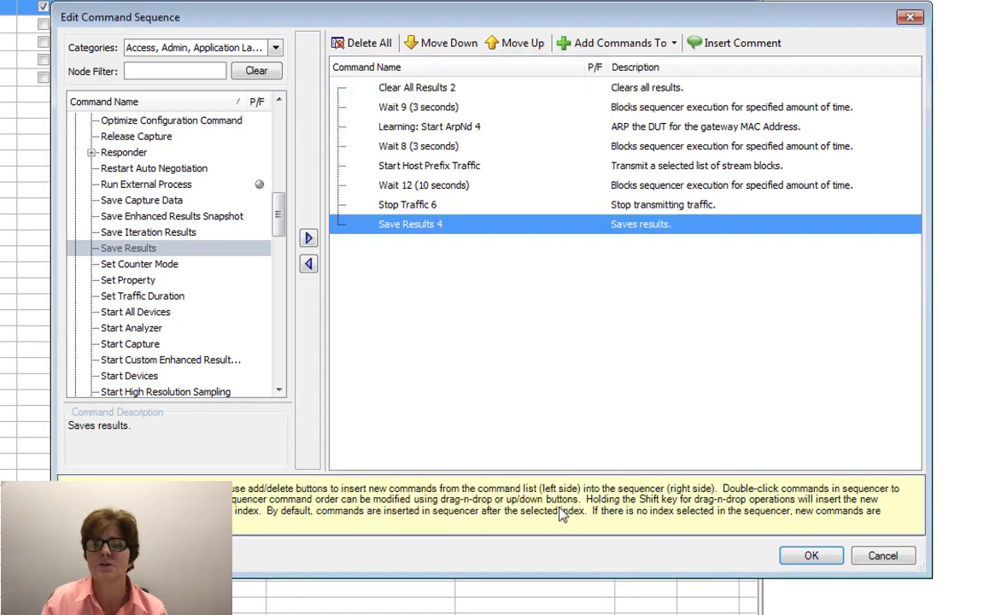
Confirm the edited command sequence, apply the configuration and start the sequencer
{"action": "left_click", "coordinate": [813, 557]}
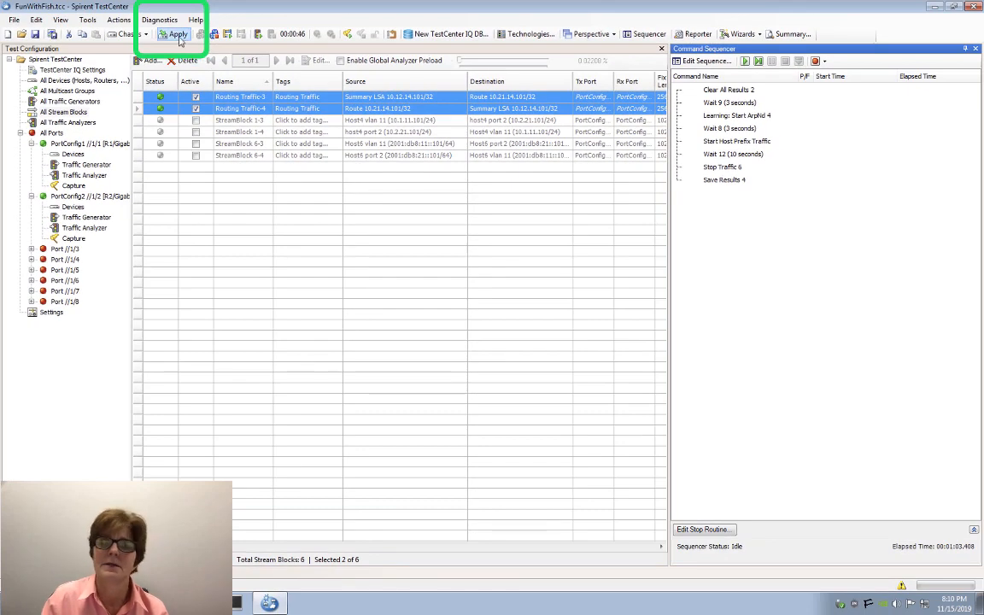
{"action": "left_click", "coordinate": [177, 37]}
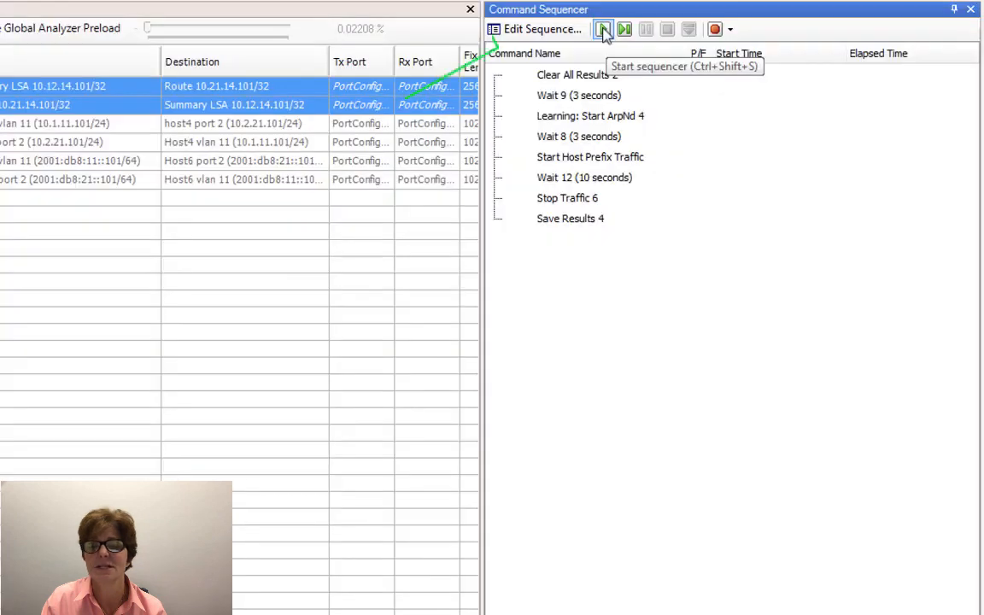
{"action": "left_click", "coordinate": [745, 61]}
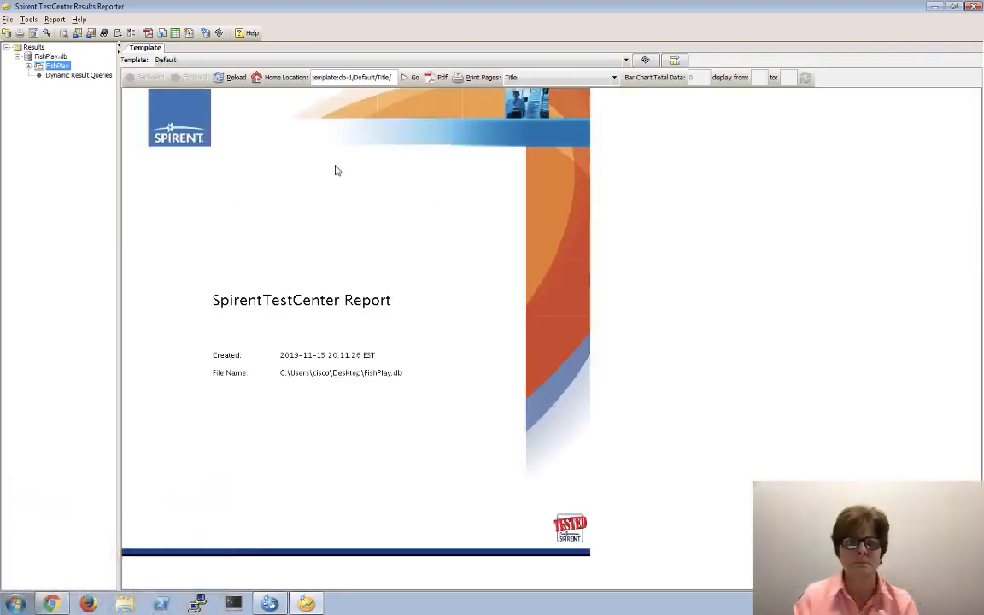
Expand the FishPlay results to Detailed Stream Results under Stream Results, widening the results tree, and open the Advanced Sequencing table
{"action": "left_click", "coordinate": [29, 67]}
{"action": "left_click", "coordinate": [40, 76]}
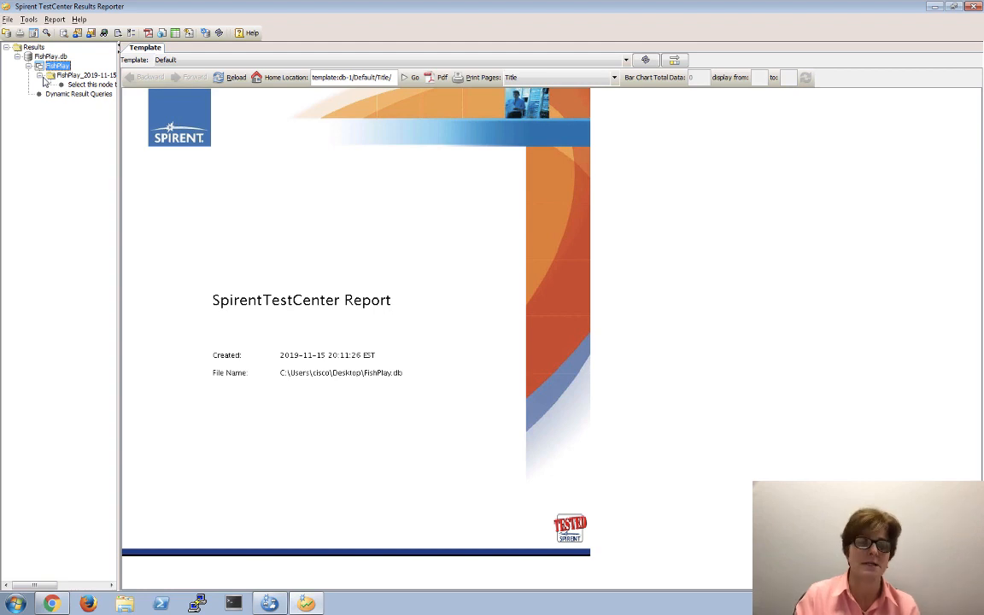
{"action": "left_click", "coordinate": [87, 85]}
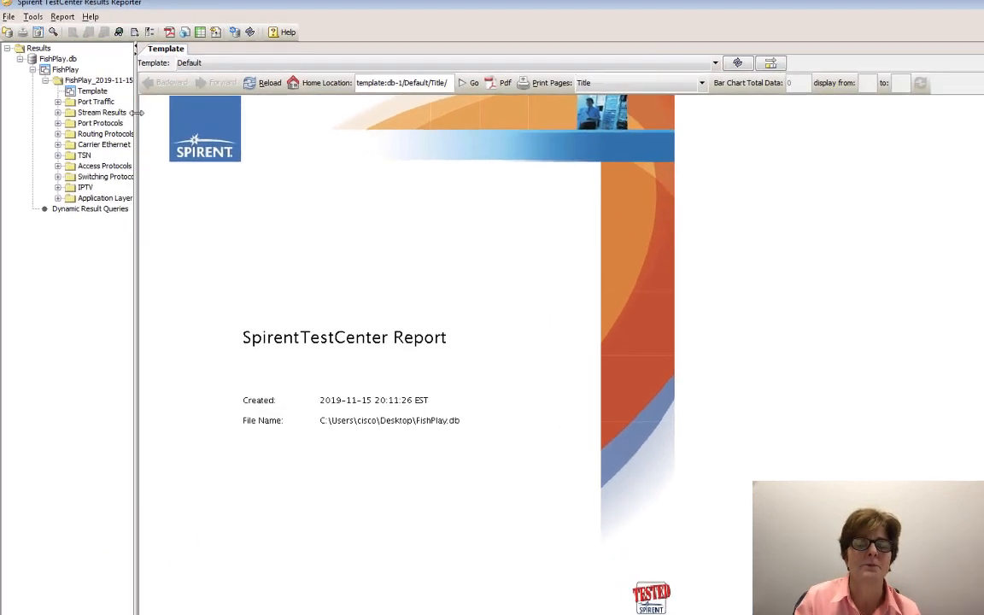
{"action": "left_click_drag", "start_coordinate": [137, 112], "coordinate": [151, 117]}
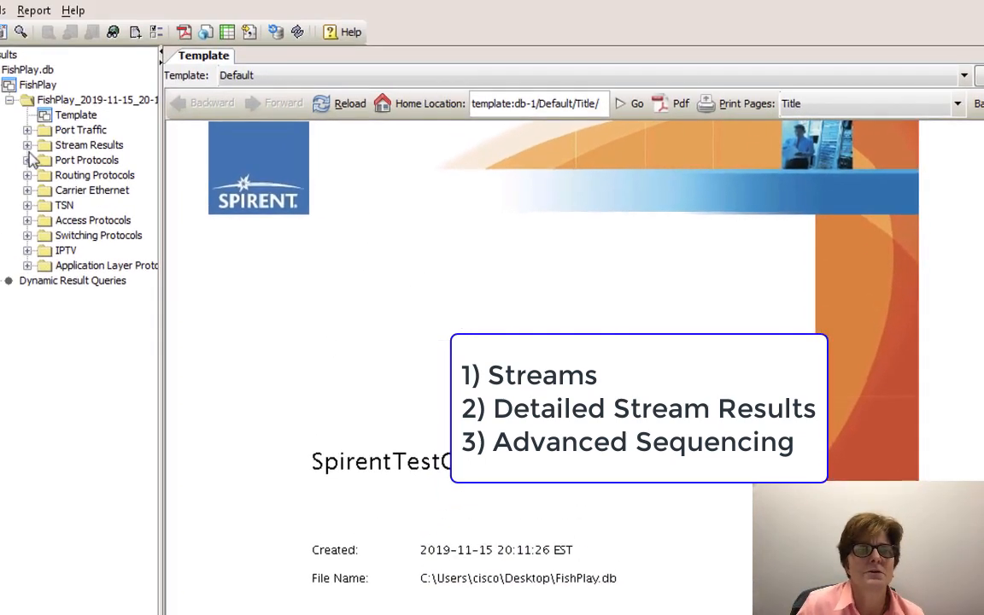
{"action": "left_click", "coordinate": [27, 146]}
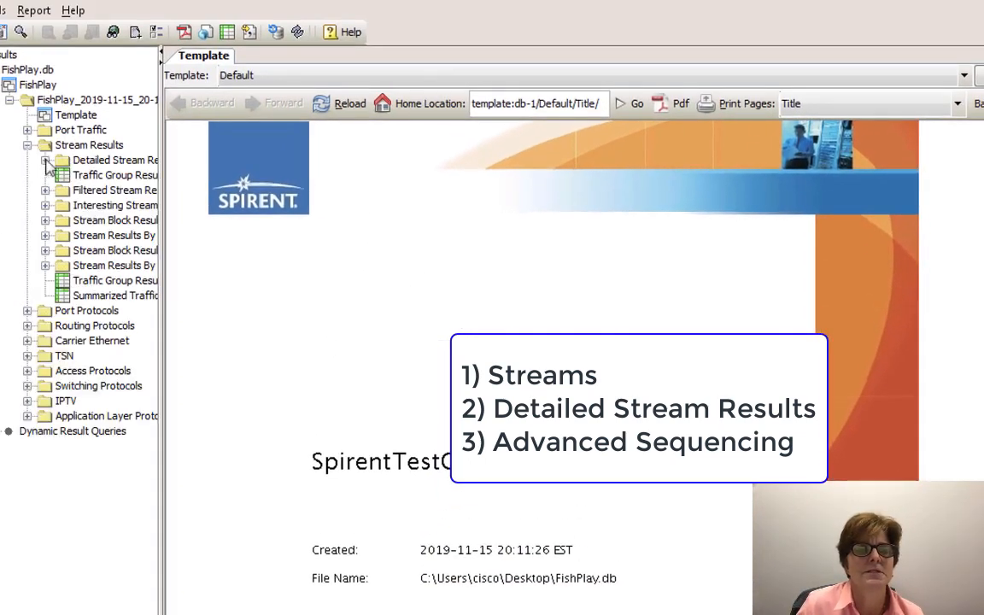
{"action": "left_click_drag", "start_coordinate": [161, 190], "coordinate": [225, 189]}
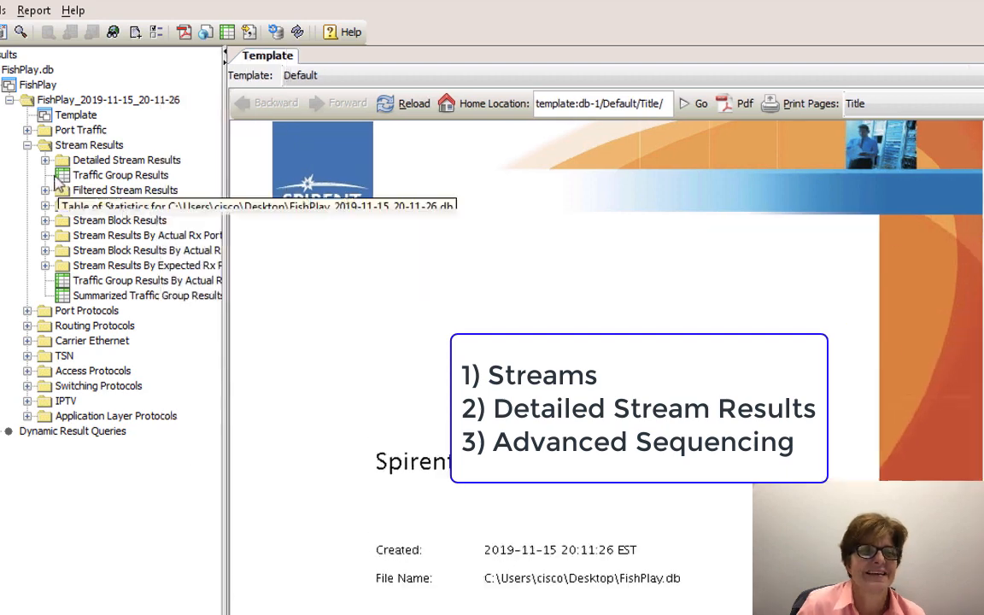
{"action": "left_click", "coordinate": [45, 160]}
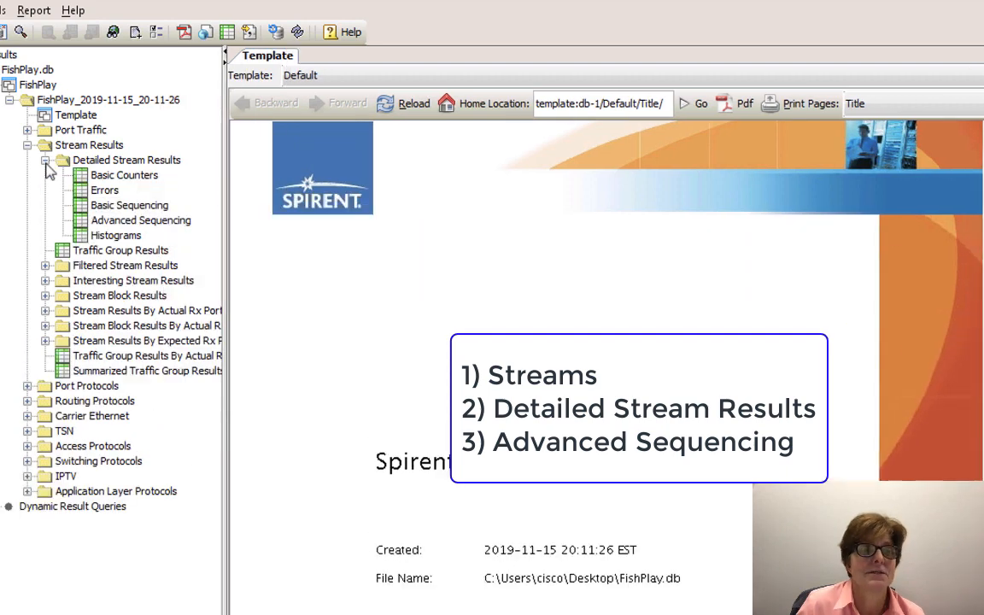
{"action": "left_click", "coordinate": [136, 220]}
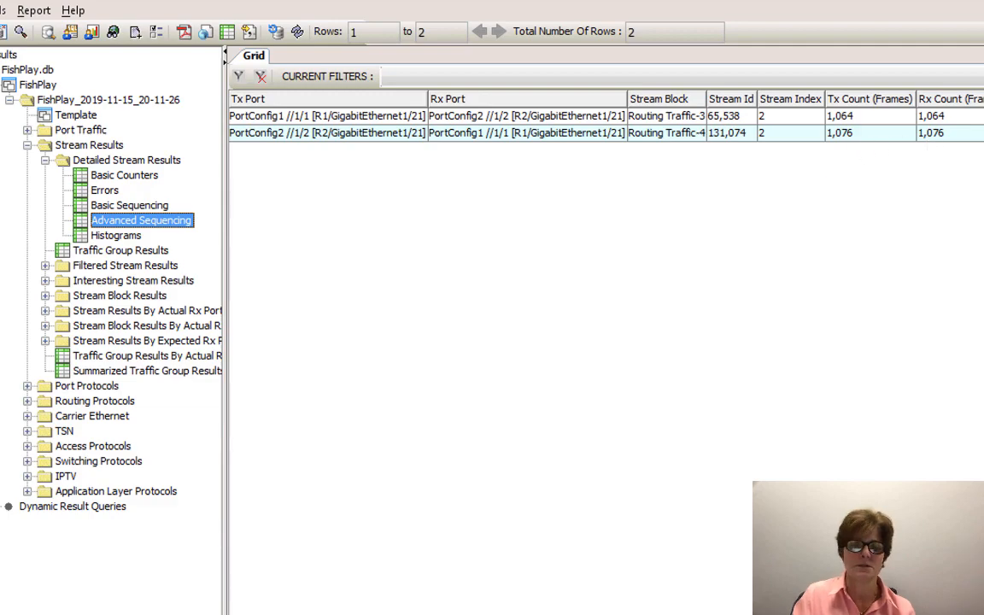
Open the Basic Counters table in the saved results and compare it with the live Detailed Stream Results in Spirent TestCenter
{"action": "key", "text": "alt+Tab"}
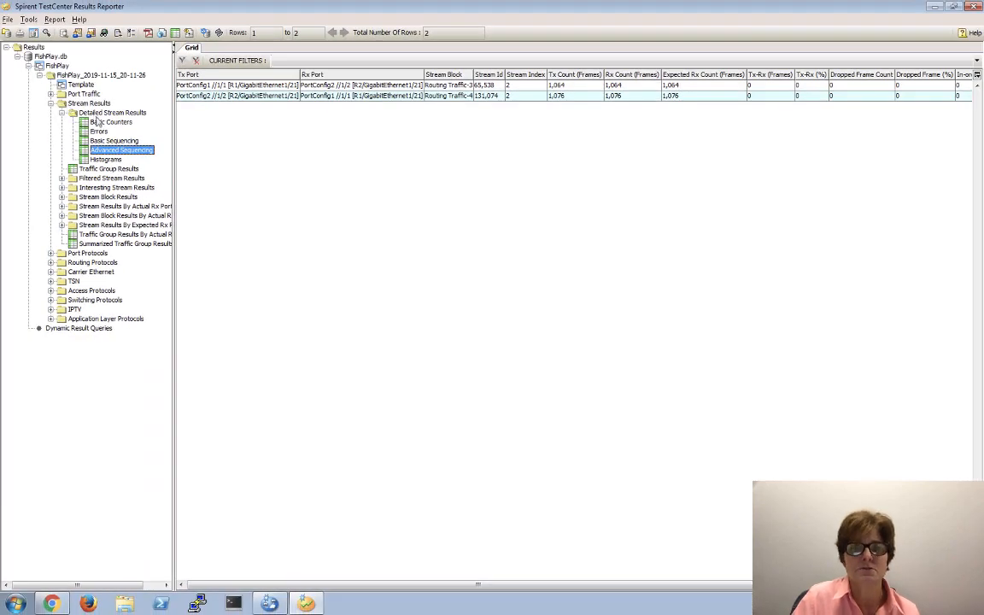
{"action": "left_click", "coordinate": [109, 123]}
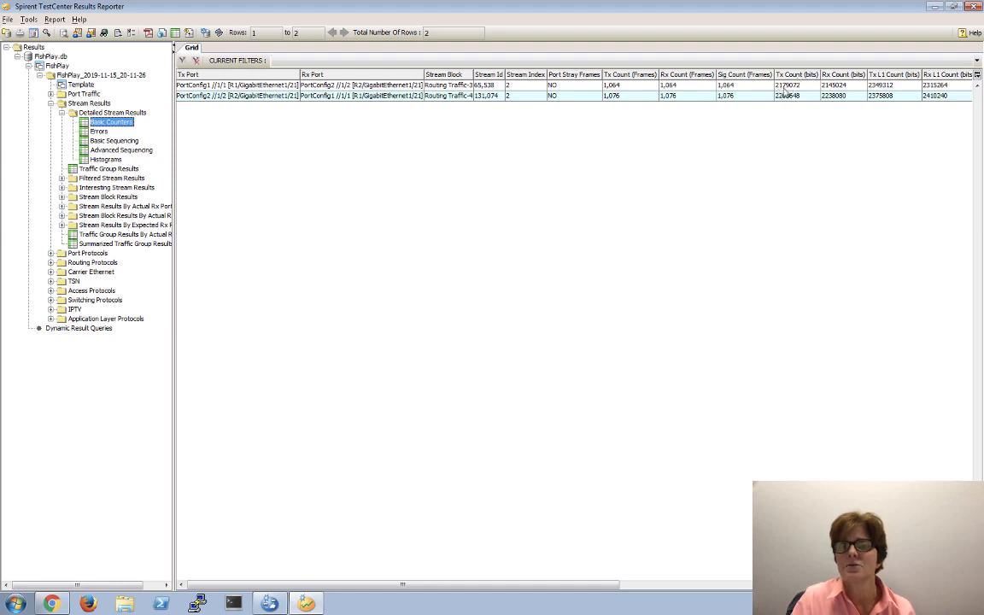
{"action": "left_click", "coordinate": [270, 604]}
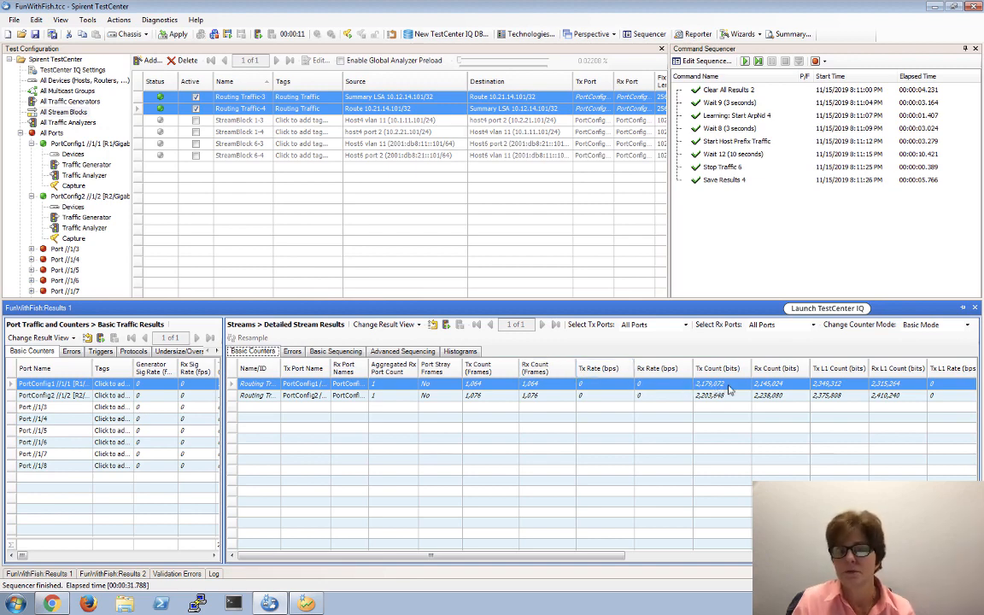
{"action": "left_click", "coordinate": [308, 604]}
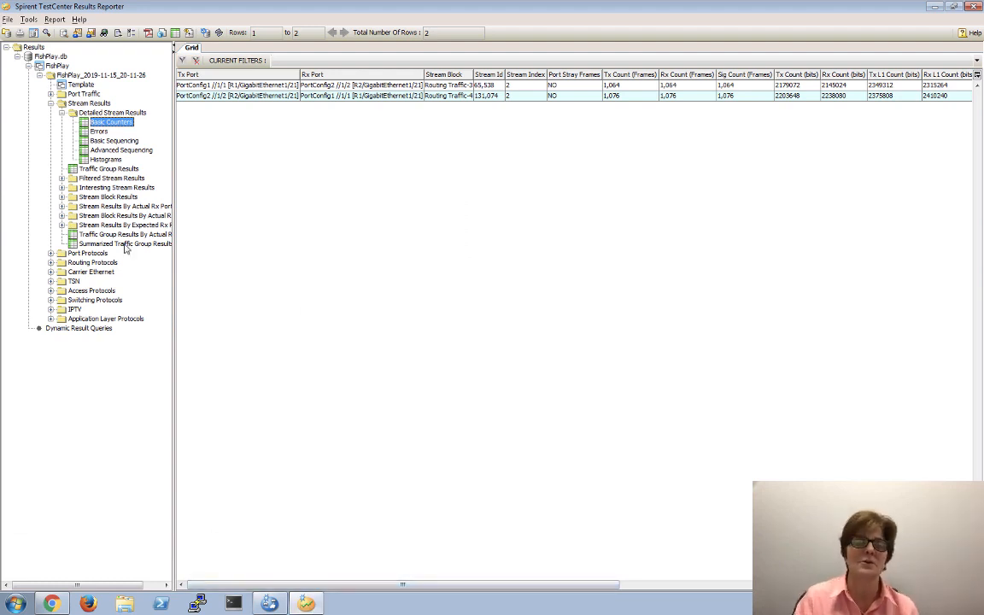
{"action": "left_click", "coordinate": [54, 20]}
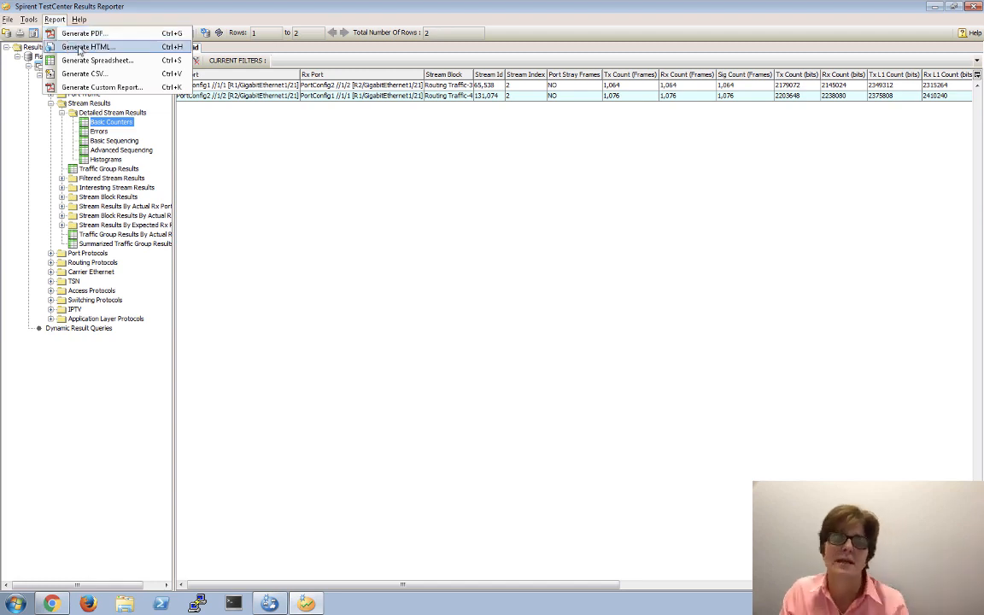
{"action": "mouse_move", "coordinate": [29, 19]}
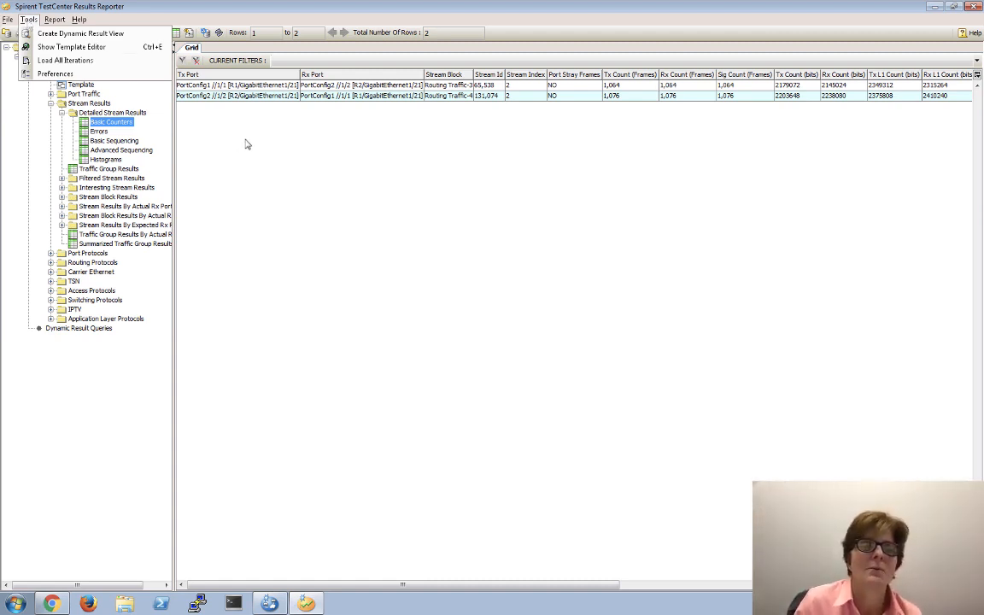
{"action": "left_click", "coordinate": [182, 139]}
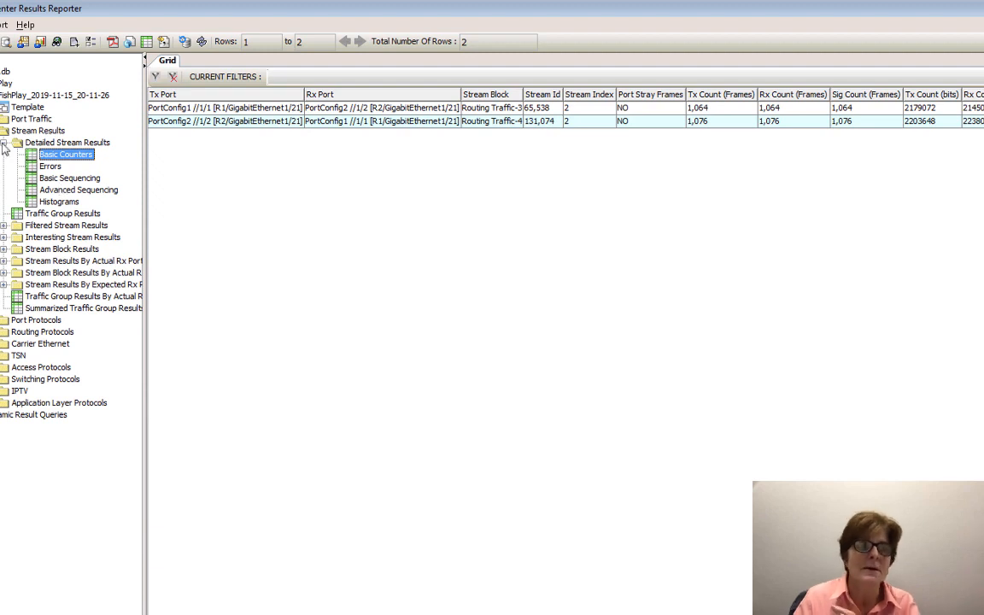
Reopen the Advanced Sequencing table and sort its rows by Tx Count (Frames), highest first
{"action": "left_click", "coordinate": [77, 191]}
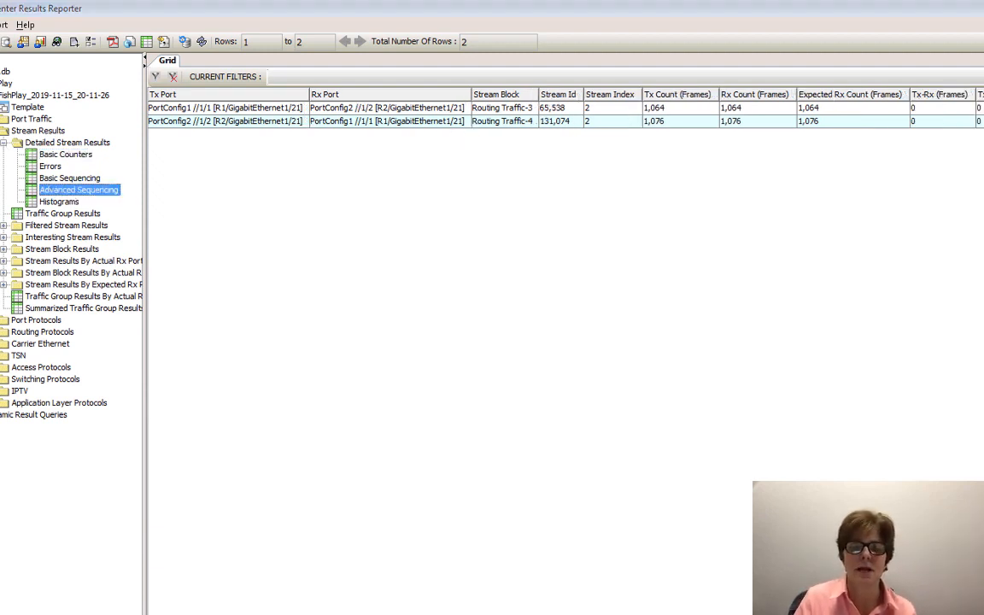
{"action": "key", "text": "alt+Tab"}
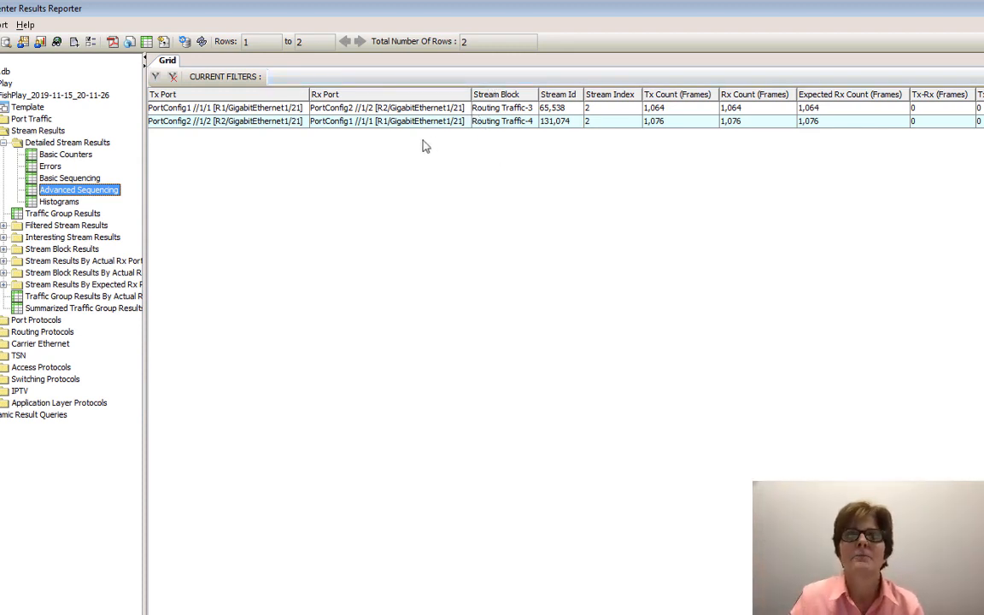
{"action": "left_click", "coordinate": [677, 94]}
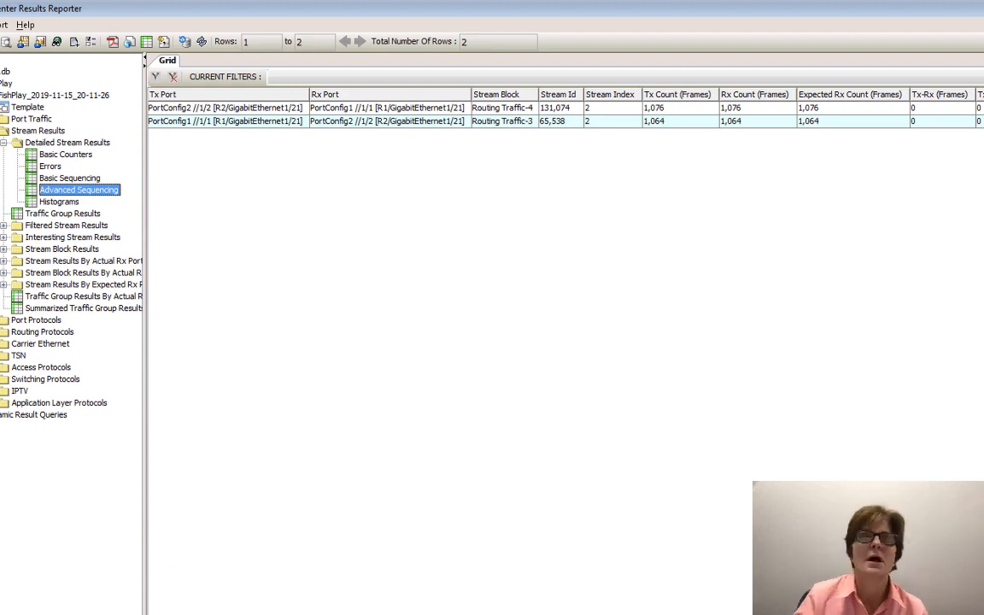
{"action": "left_click", "coordinate": [155, 77]}
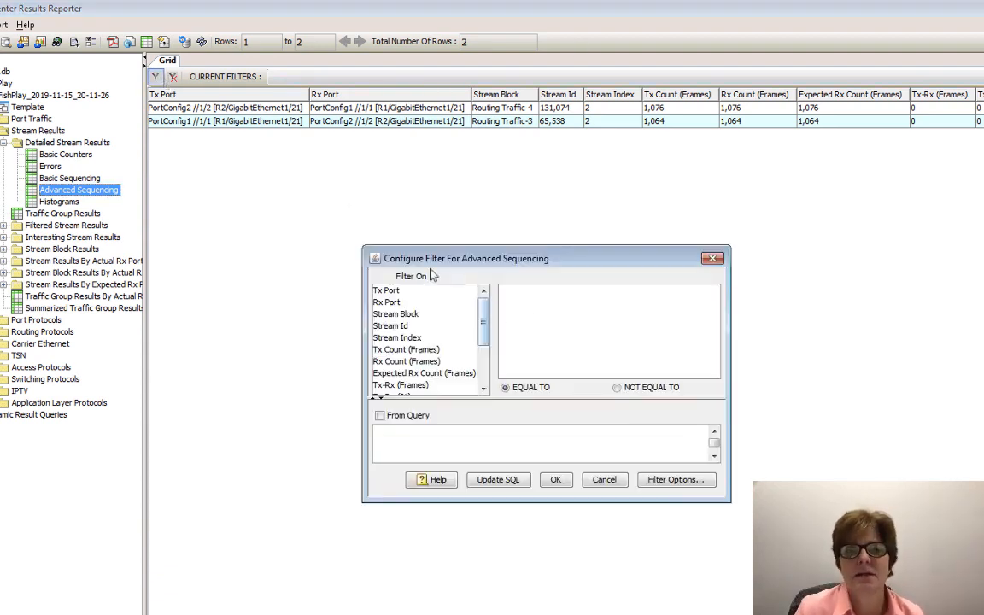
{"action": "scroll", "coordinate": [484, 376], "scroll_direction": "down", "scroll_amount": 2}
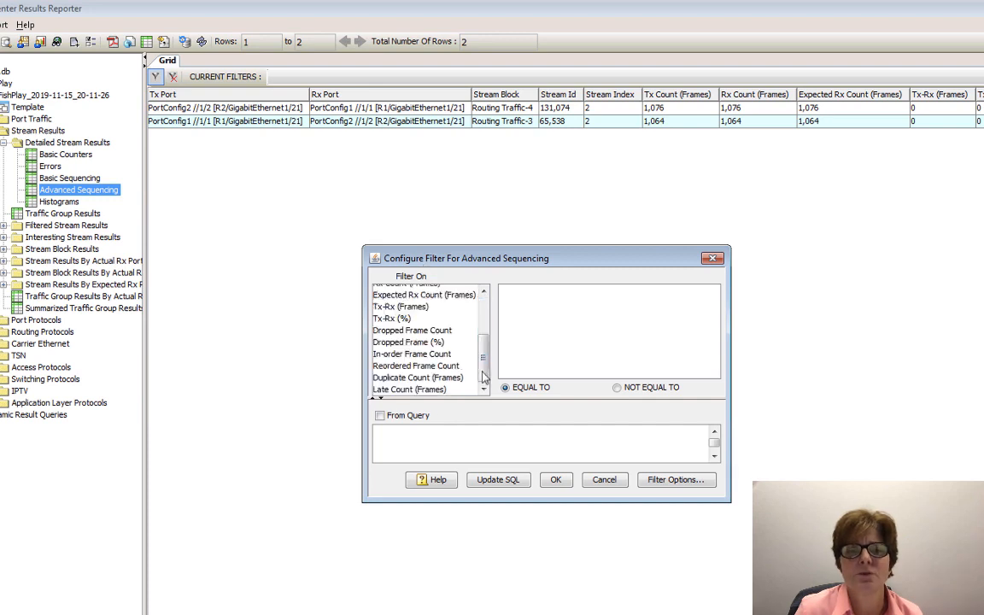
{"action": "left_click", "coordinate": [407, 332]}
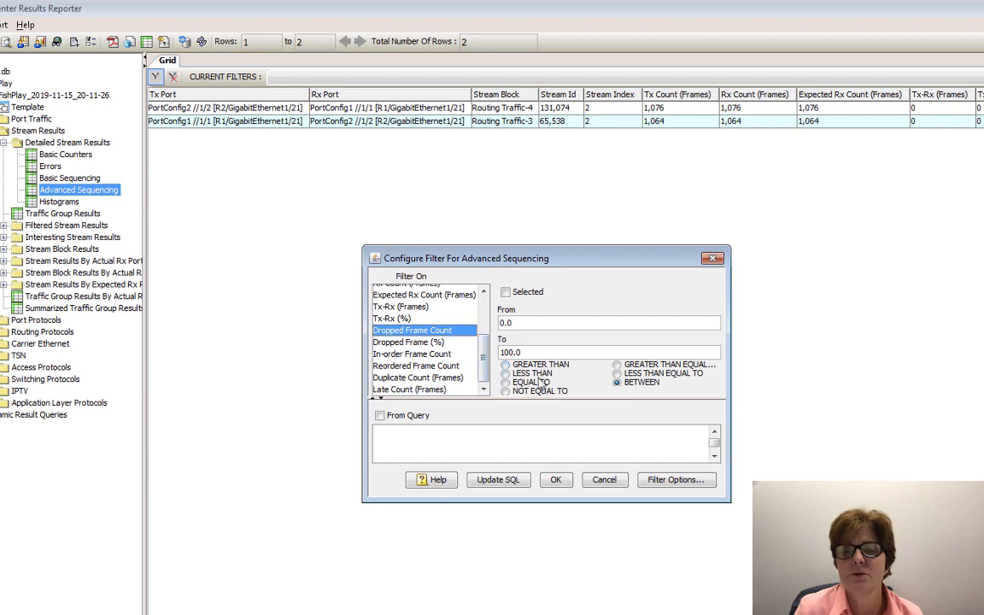
{"action": "left_click", "coordinate": [609, 484]}
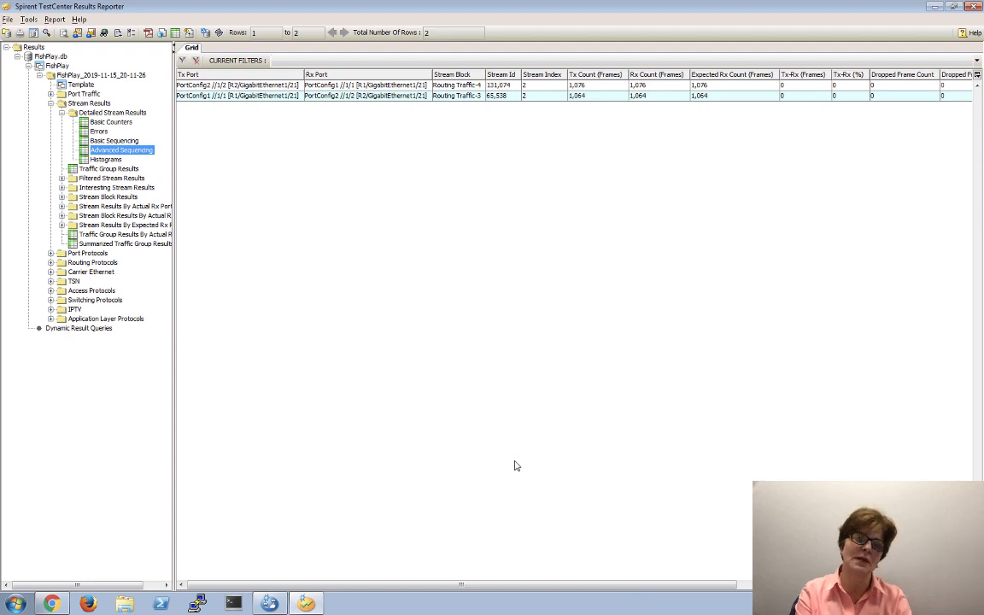
Switch to Spirent TestCenter and rerun the command sequence, accepting the overwrite of FishPlay.db and suppressing future overwrite prompts
{"action": "left_click", "coordinate": [274, 604]}
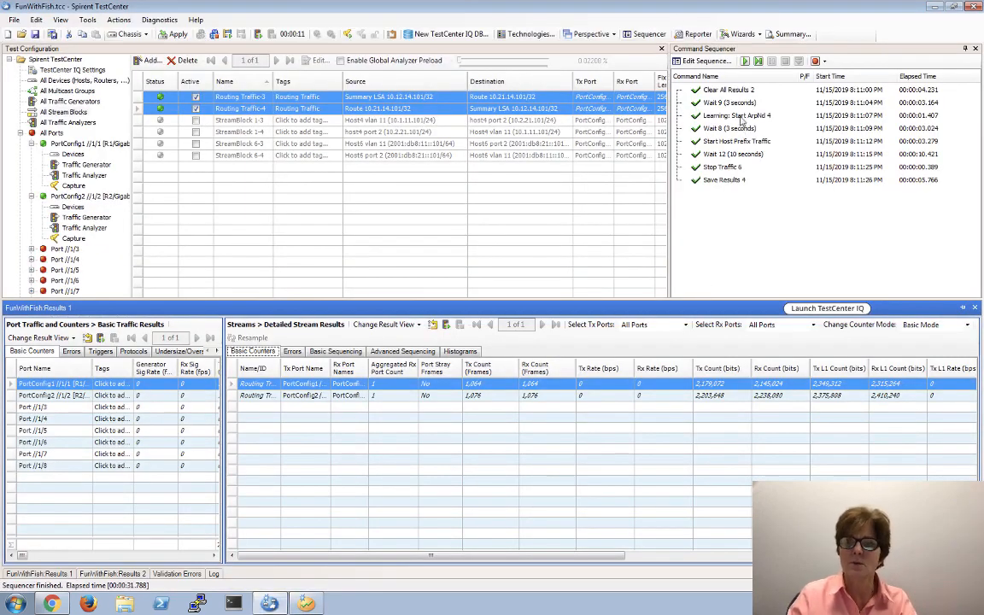
{"action": "left_click", "coordinate": [746, 63]}
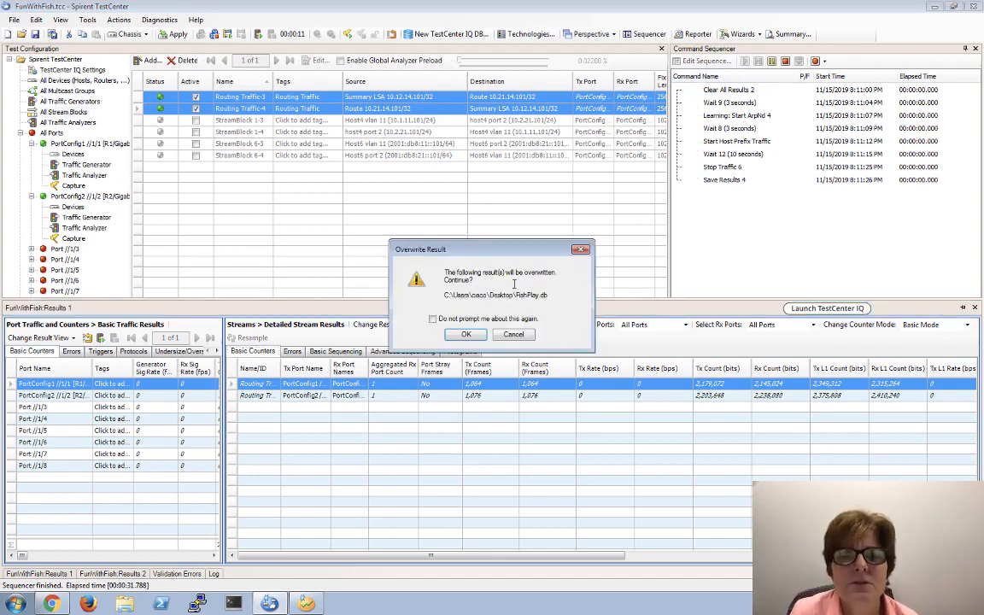
{"action": "left_click", "coordinate": [434, 320]}
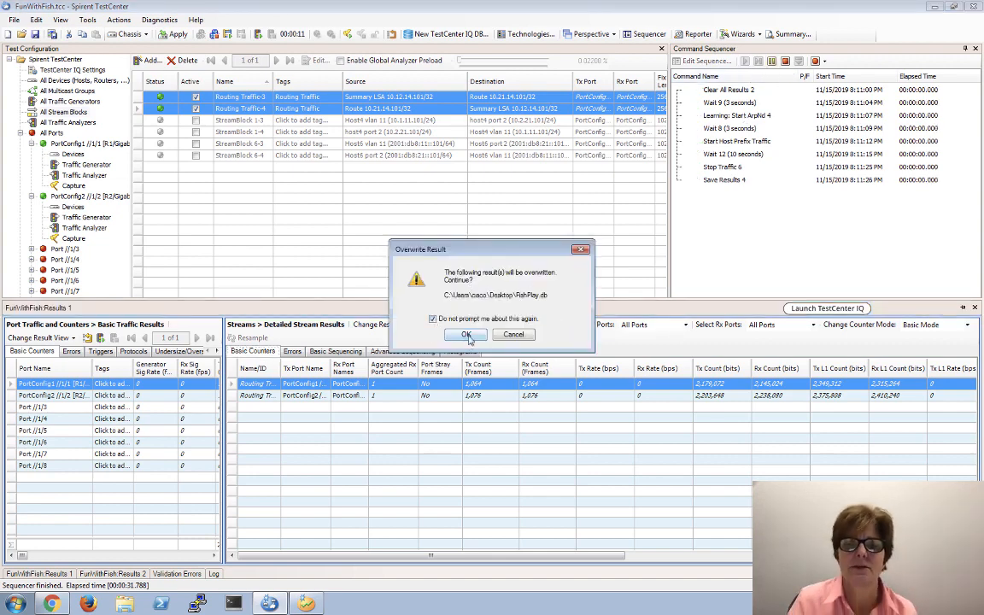
{"action": "left_click", "coordinate": [467, 334]}
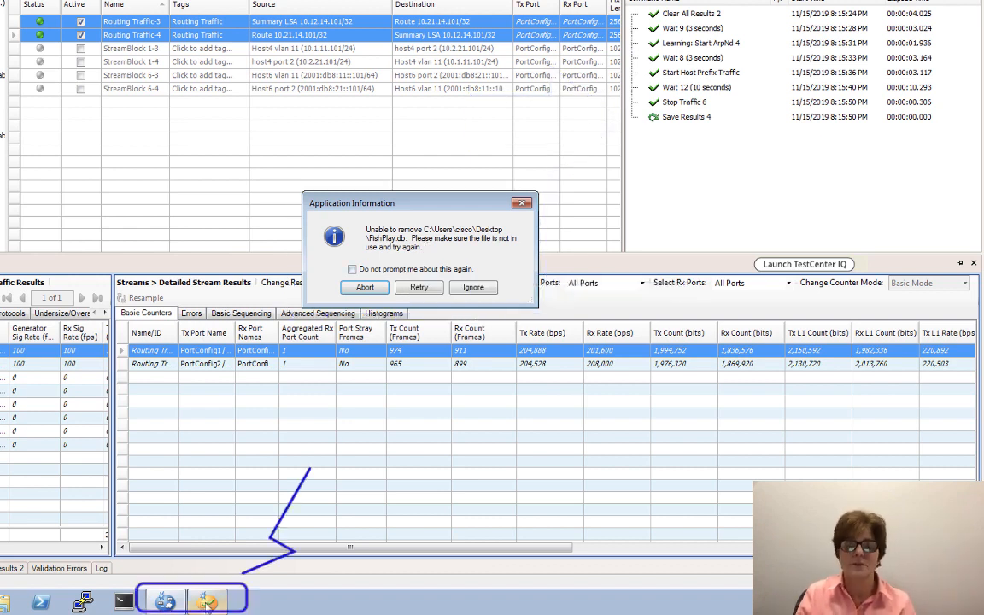
Abort the blocked save of FishPlay.db and close the Results Reporter window
{"action": "mouse_move", "coordinate": [209, 606]}
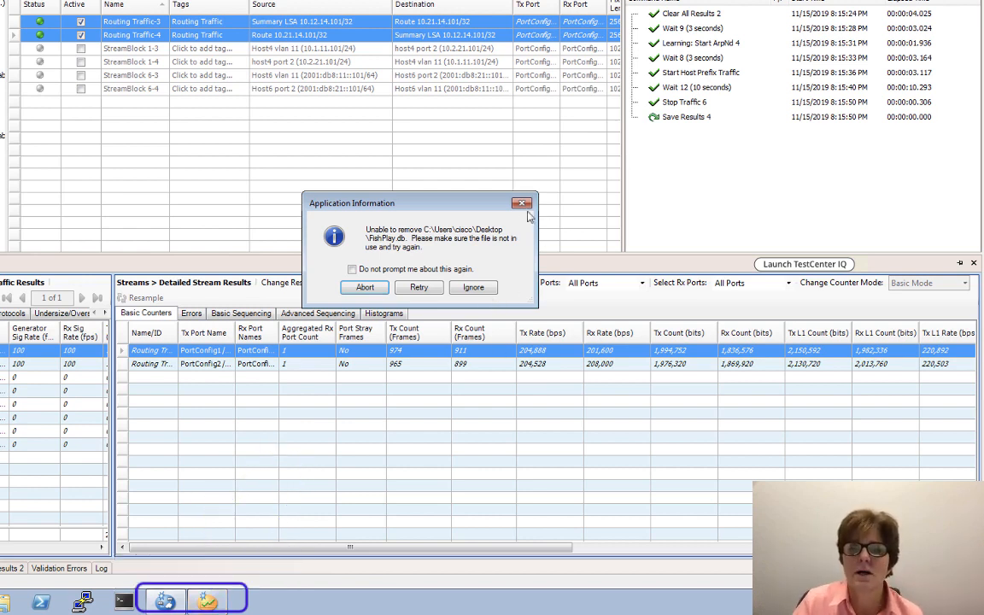
{"action": "left_click", "coordinate": [365, 288]}
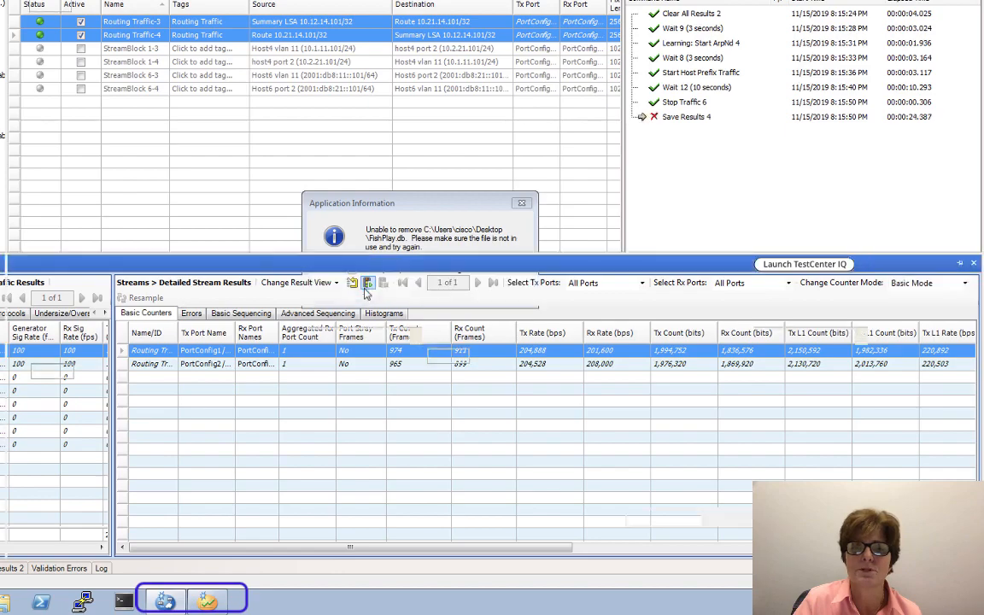
{"action": "left_click", "coordinate": [208, 602]}
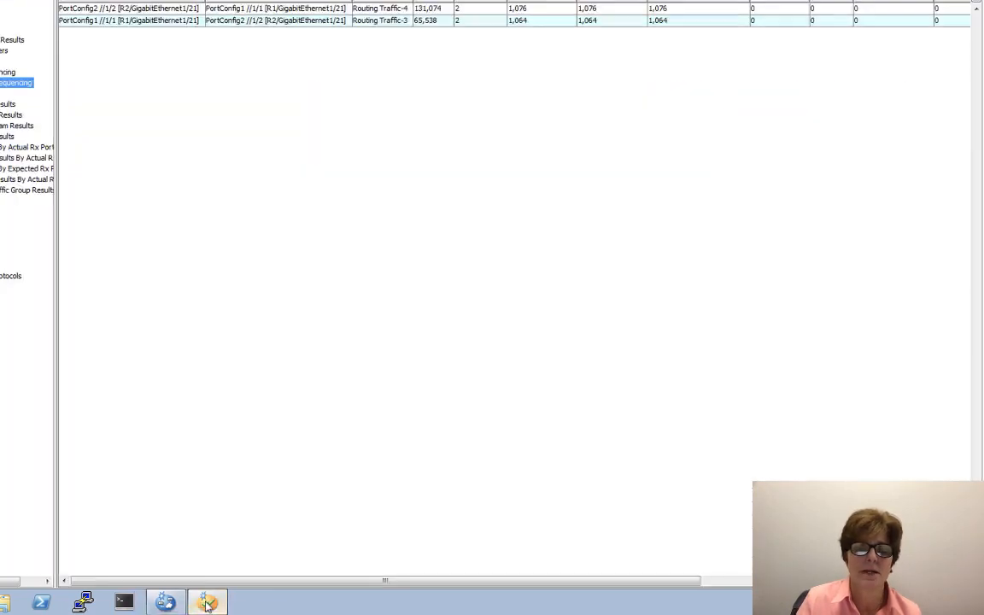
{"action": "right_click", "coordinate": [208, 603]}
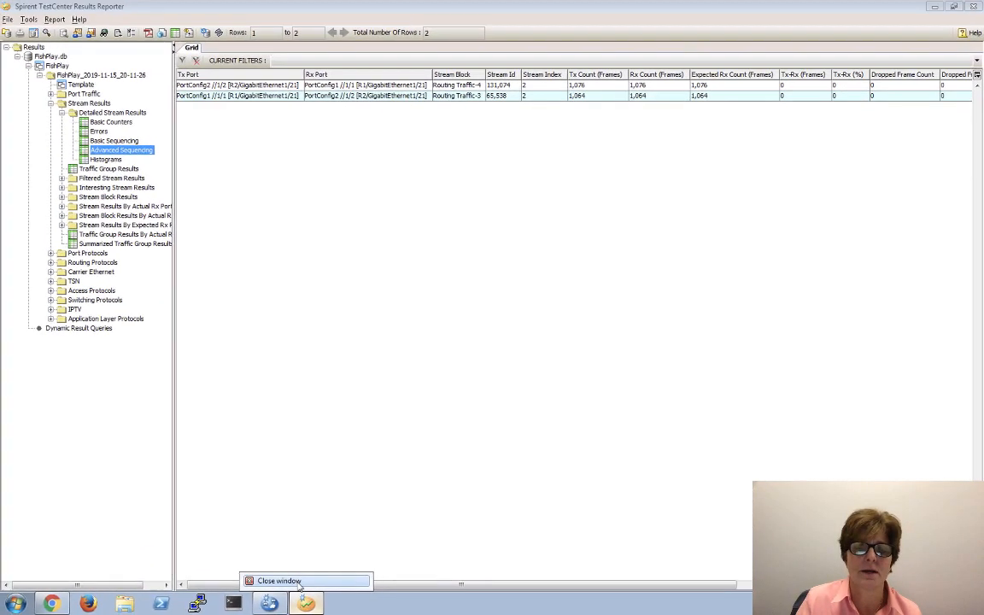
{"action": "left_click", "coordinate": [290, 581]}
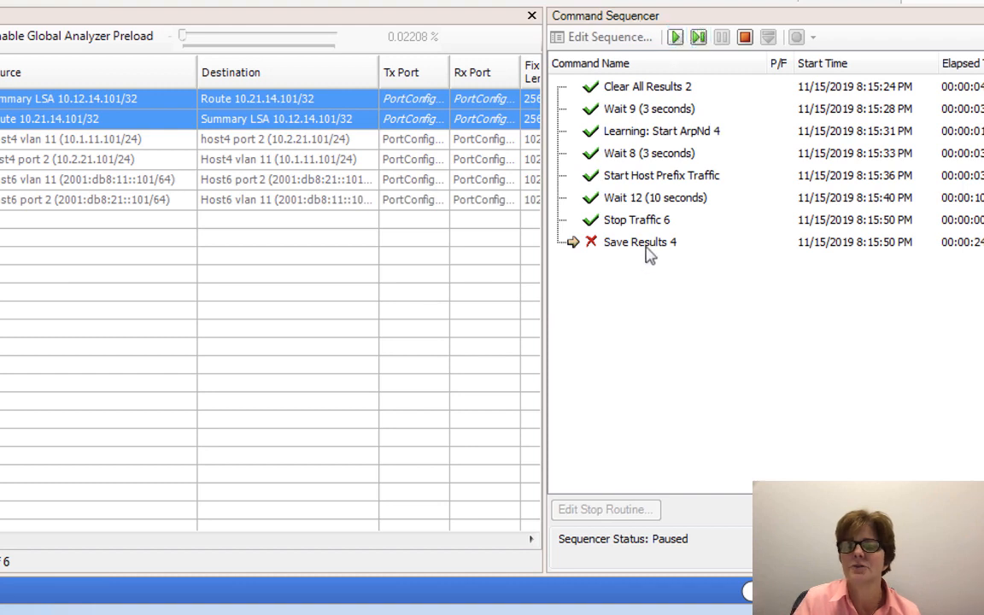
Resume the paused sequencer without rerunning the failed Save Results command
{"action": "left_click", "coordinate": [675, 37]}
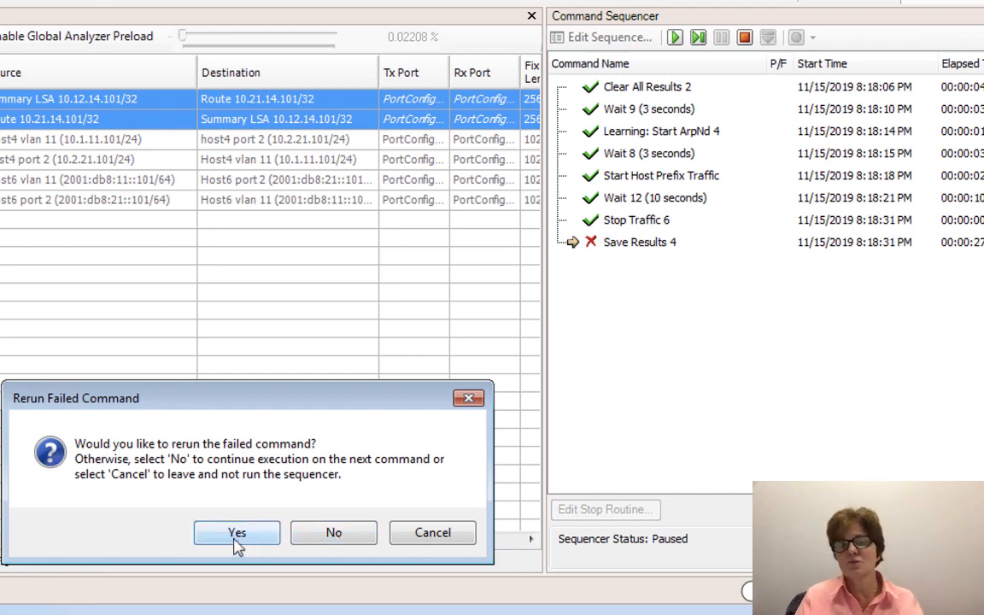
{"action": "left_click", "coordinate": [334, 534]}
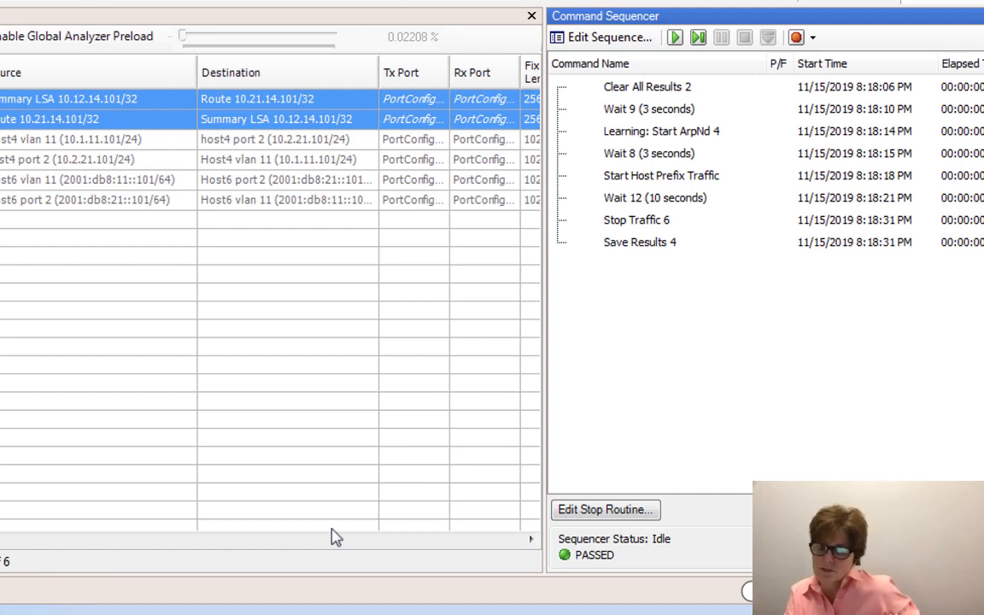
Rerun the command sequence and close the Results Reporter window that opens with the FishPlay results
{"action": "left_click", "coordinate": [675, 38]}
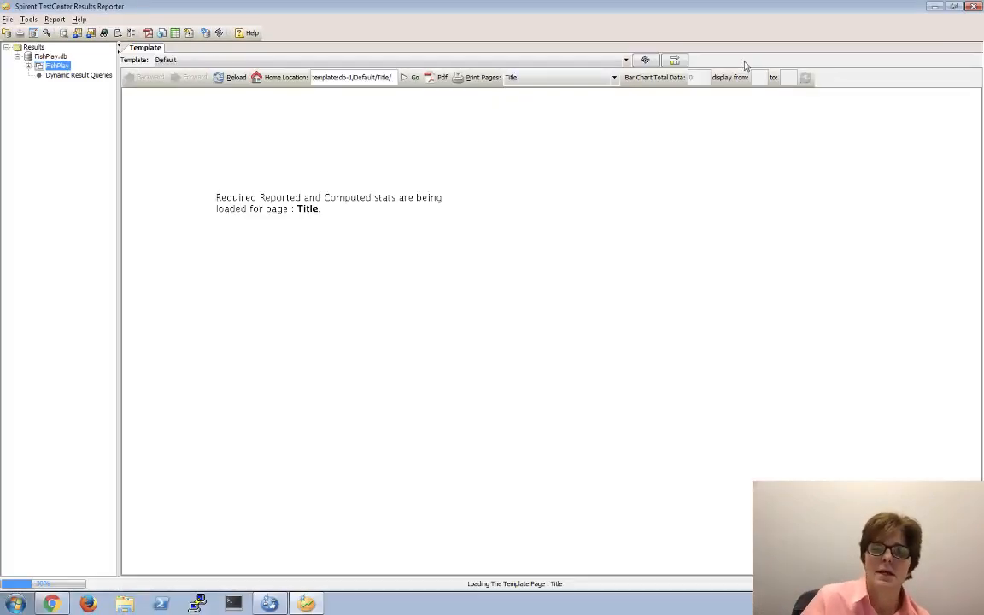
{"action": "left_click", "coordinate": [975, 7]}
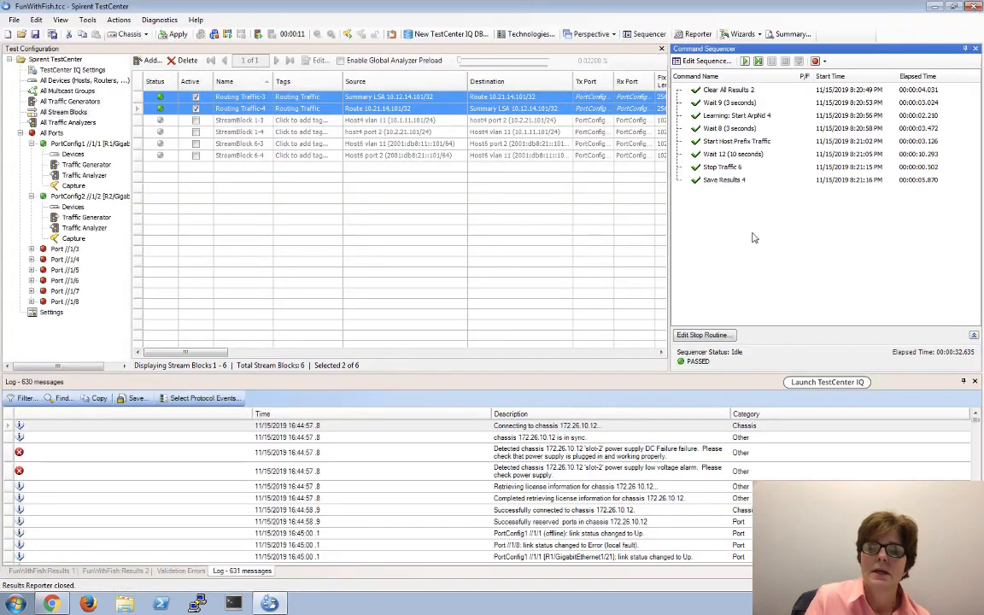
{"action": "key", "text": "super+Tab"}
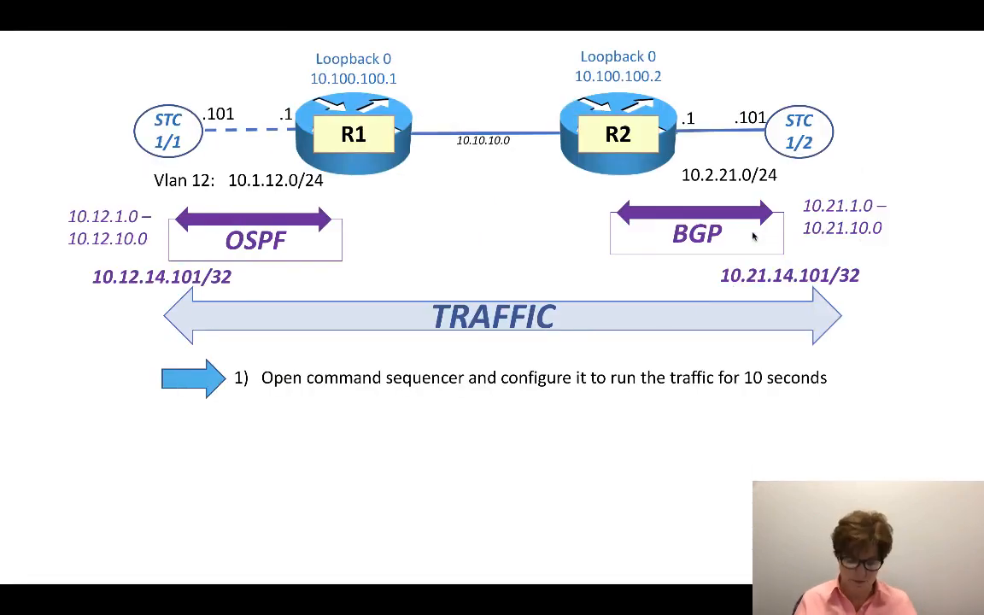
{"action": "key", "text": "Right"}
{"action": "key", "text": "Right"}
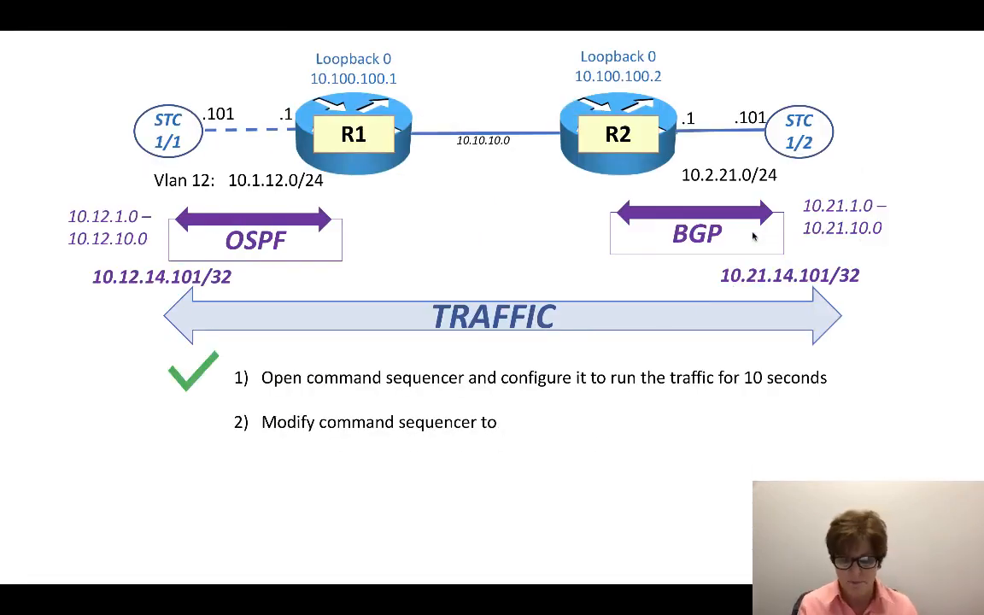
{"action": "key", "text": "Right"}
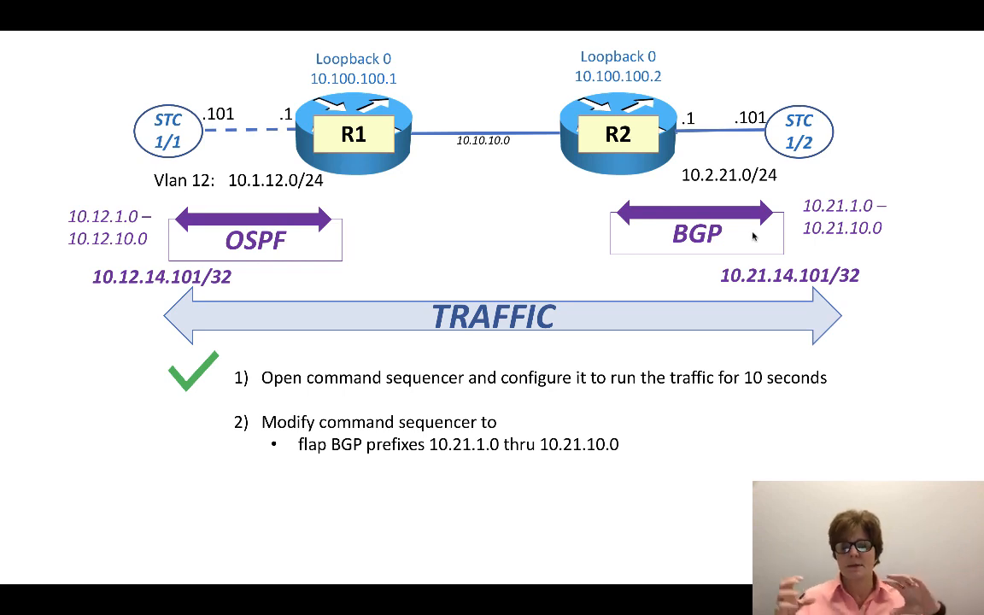
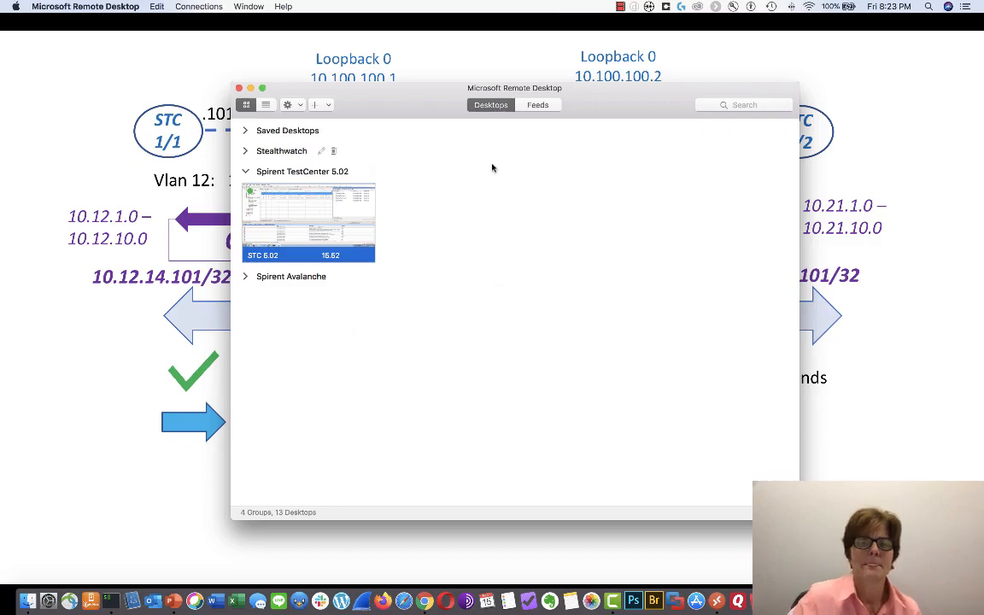
Return to the STC 5.02 remote desktop and add a Basic Loop command to the sequence directly after Learning: Start ArpNd 4
{"action": "double_click", "coordinate": [325, 227]}
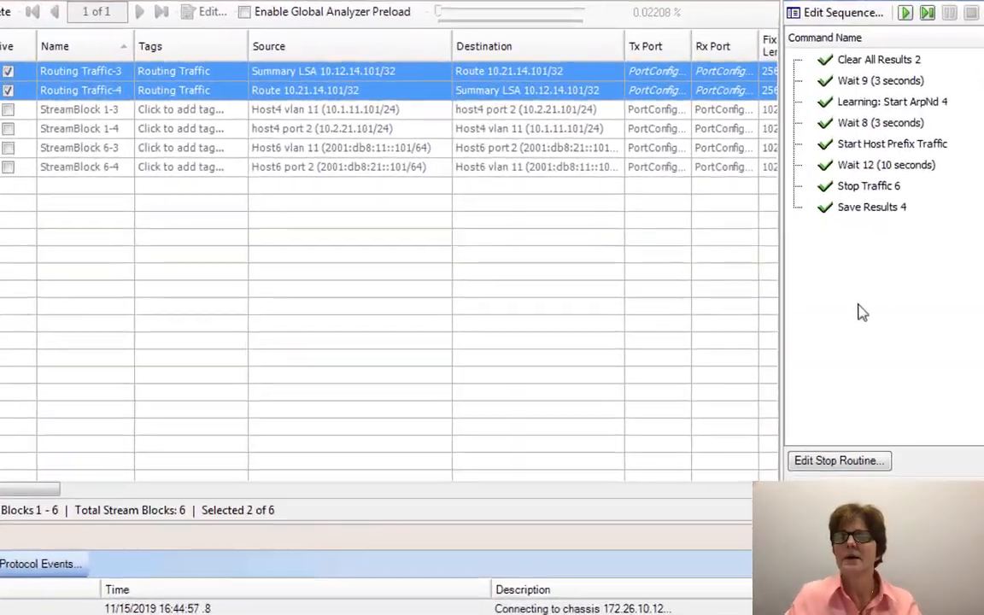
{"action": "left_click", "coordinate": [838, 12]}
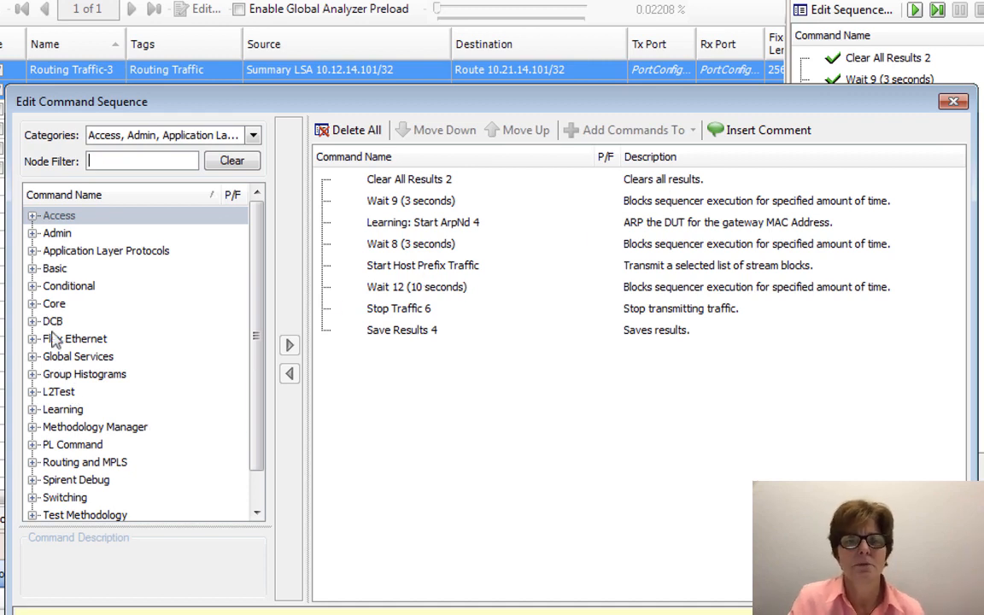
{"action": "left_click", "coordinate": [33, 268]}
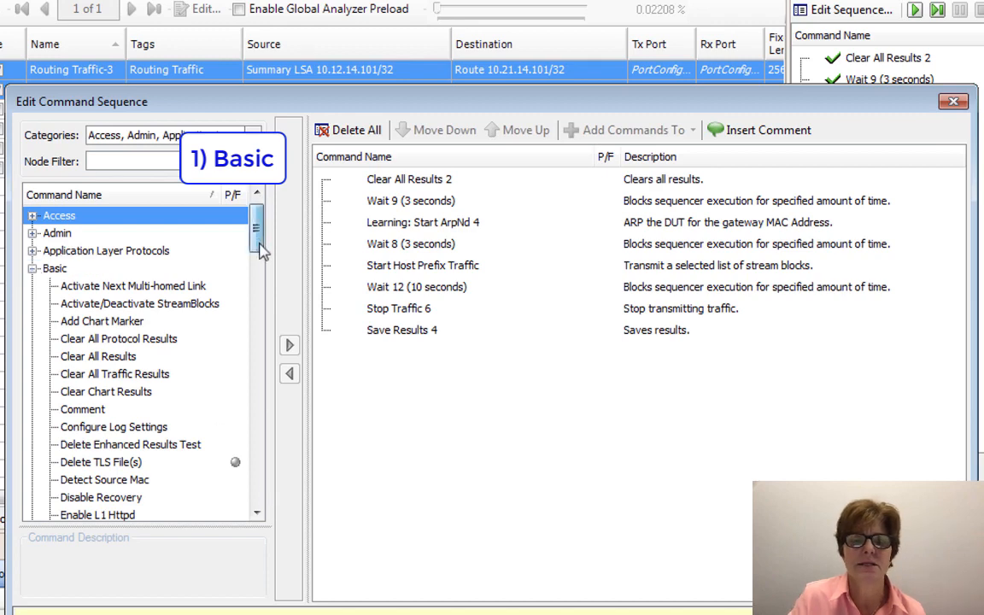
{"action": "left_click_drag", "start_coordinate": [259, 246], "coordinate": [260, 296]}
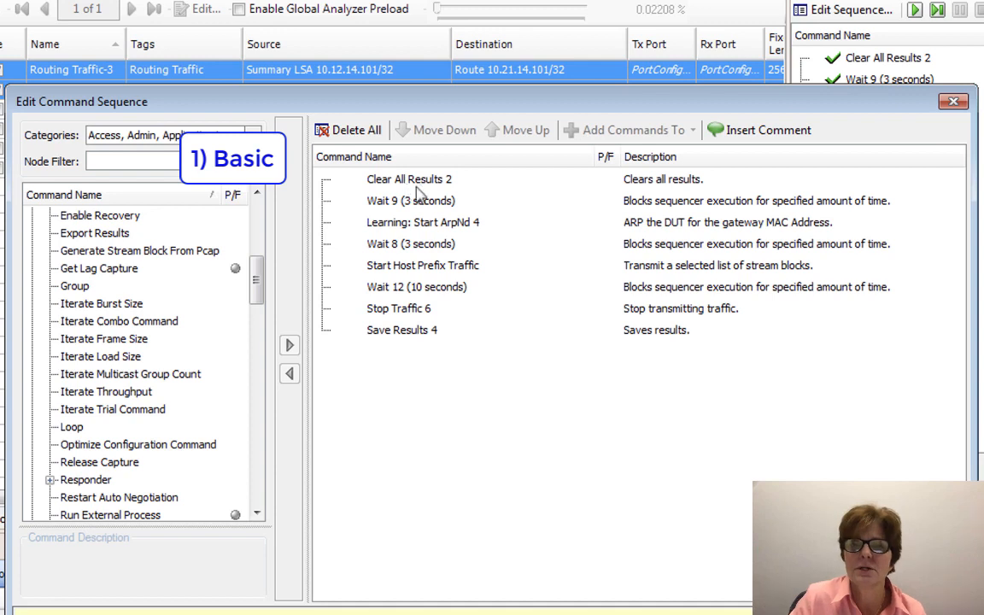
{"action": "left_click", "coordinate": [73, 426]}
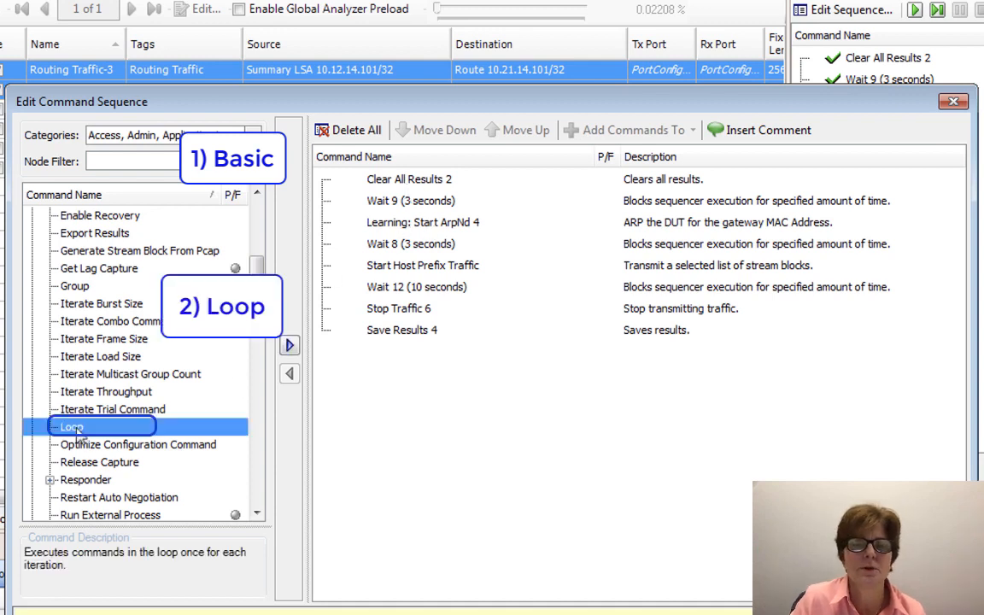
{"action": "left_click", "coordinate": [291, 346]}
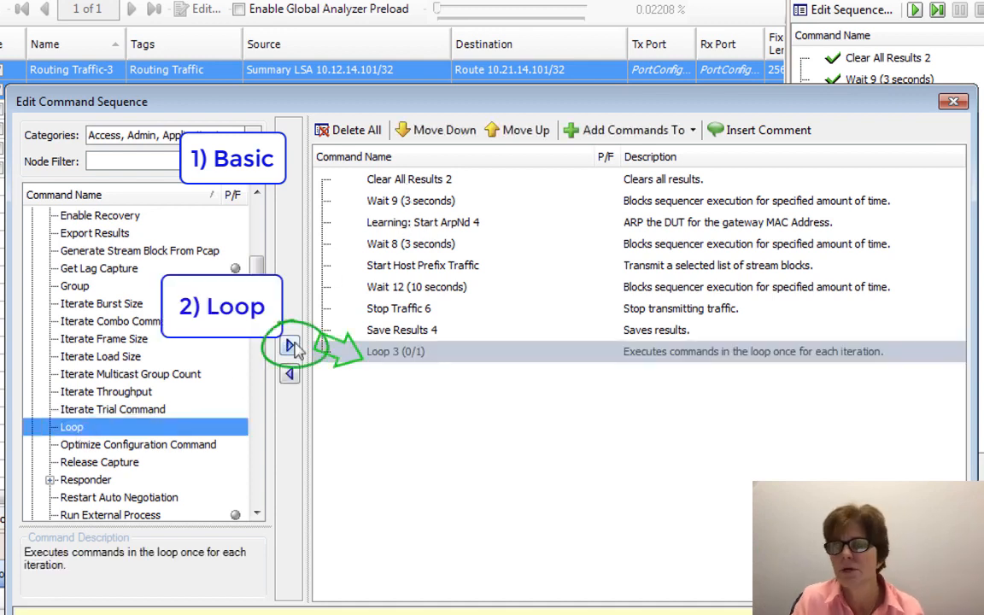
{"action": "mouse_move", "coordinate": [411, 358]}
{"action": "left_mouse_down"}
{"action": "mouse_move", "coordinate": [431, 288]}
{"action": "mouse_move", "coordinate": [424, 237]}
{"action": "mouse_move", "coordinate": [406, 244]}
{"action": "left_mouse_up"}
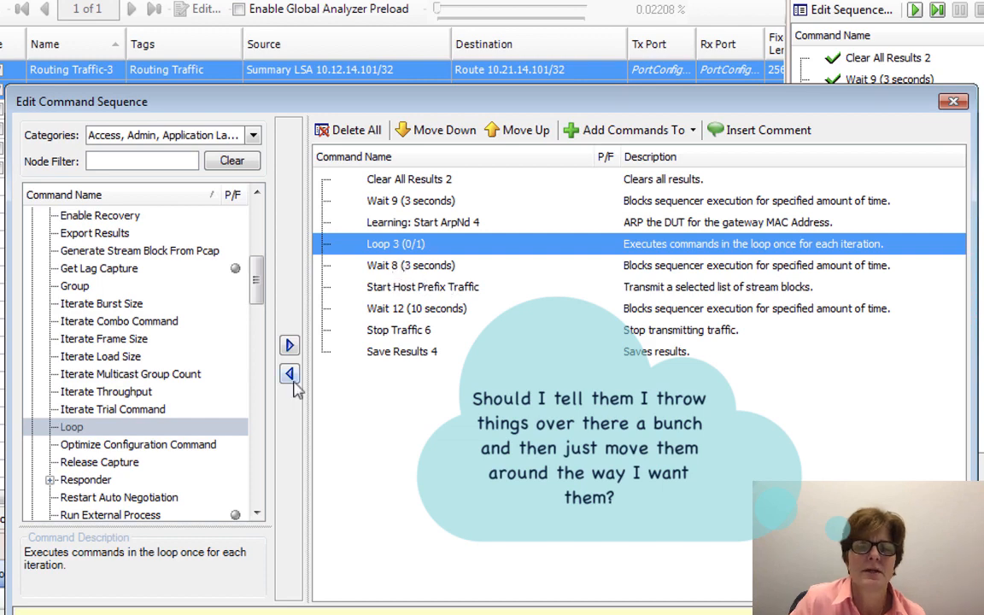
Add the BGP Withdraw Routes command from the Routing and MPLS category inside the Loop
{"action": "left_click", "coordinate": [256, 355]}
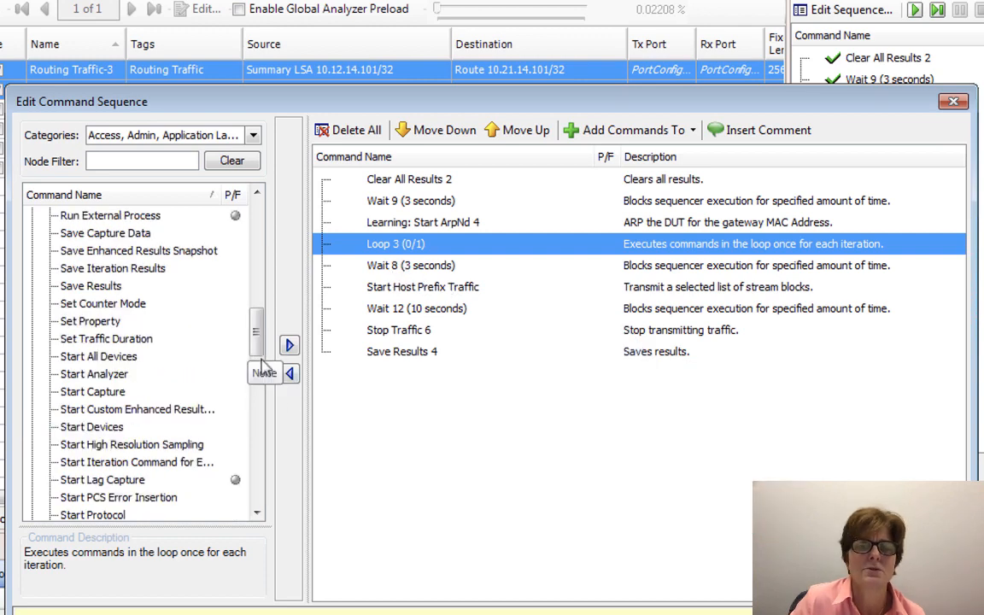
{"action": "left_click", "coordinate": [256, 428]}
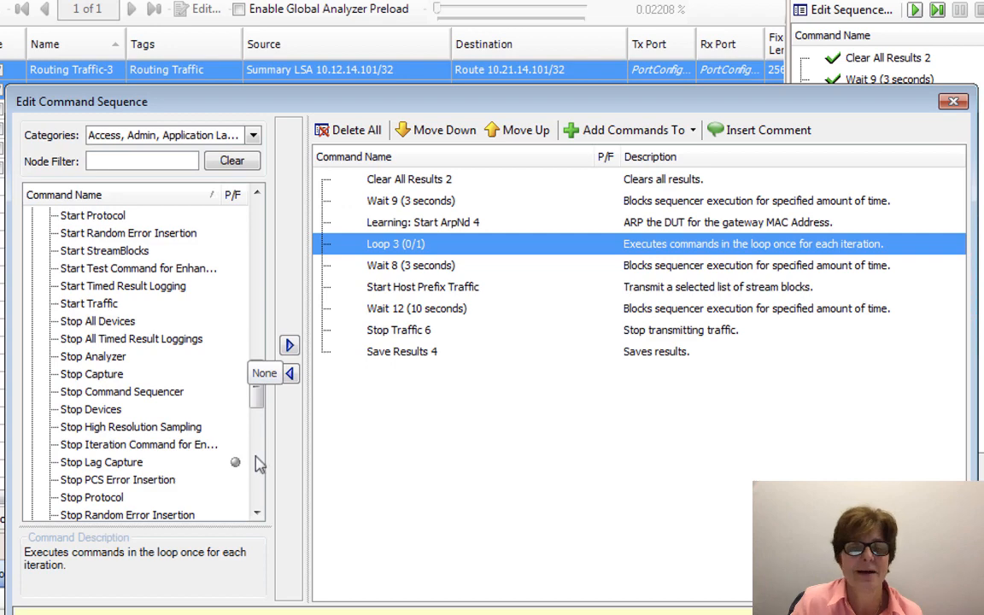
{"action": "left_click_drag", "start_coordinate": [257, 395], "coordinate": [262, 235]}
{"action": "left_click", "coordinate": [33, 268]}
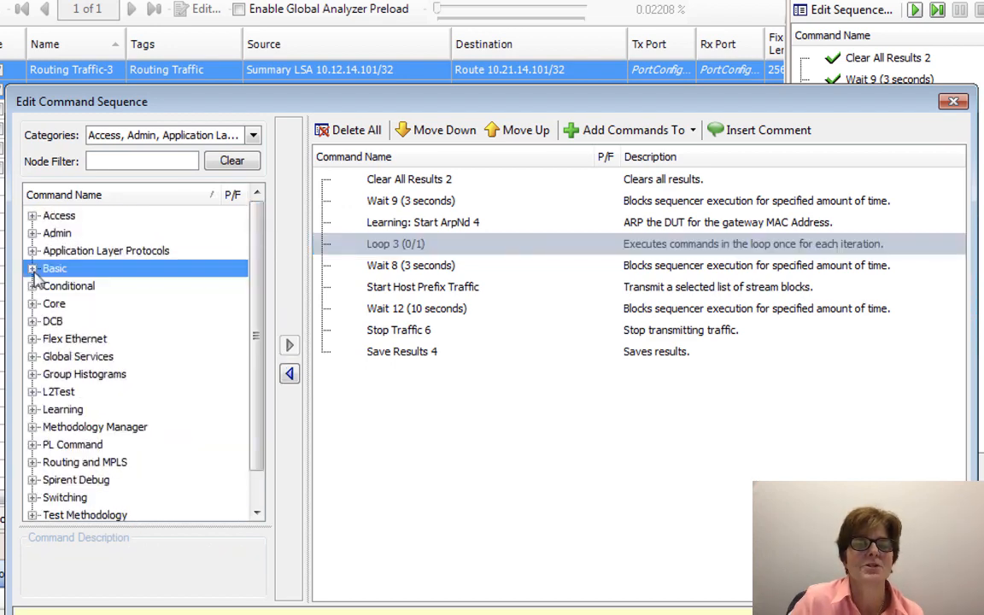
{"action": "left_click", "coordinate": [32, 463]}
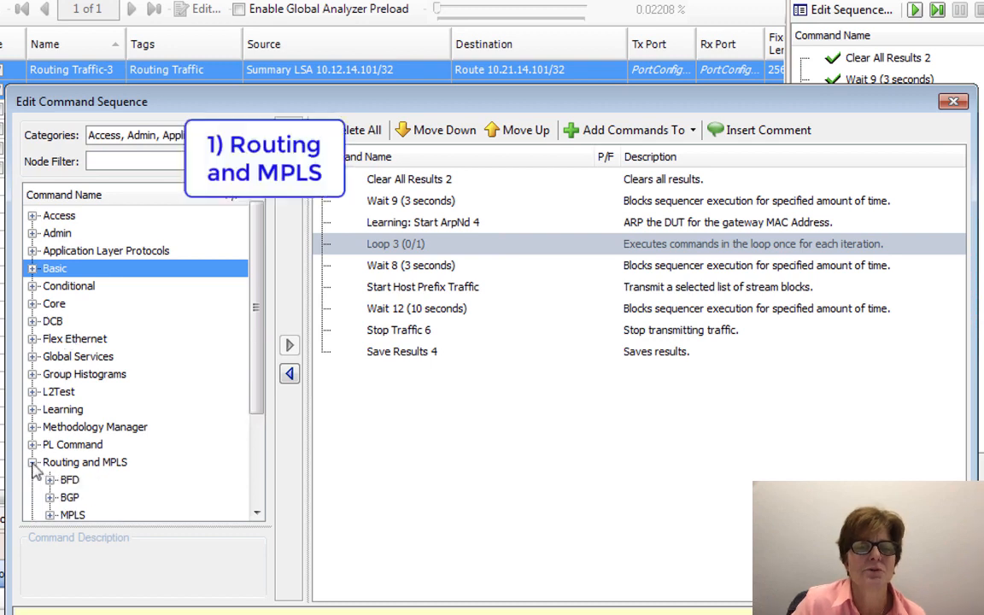
{"action": "left_click_drag", "start_coordinate": [263, 403], "coordinate": [259, 461]}
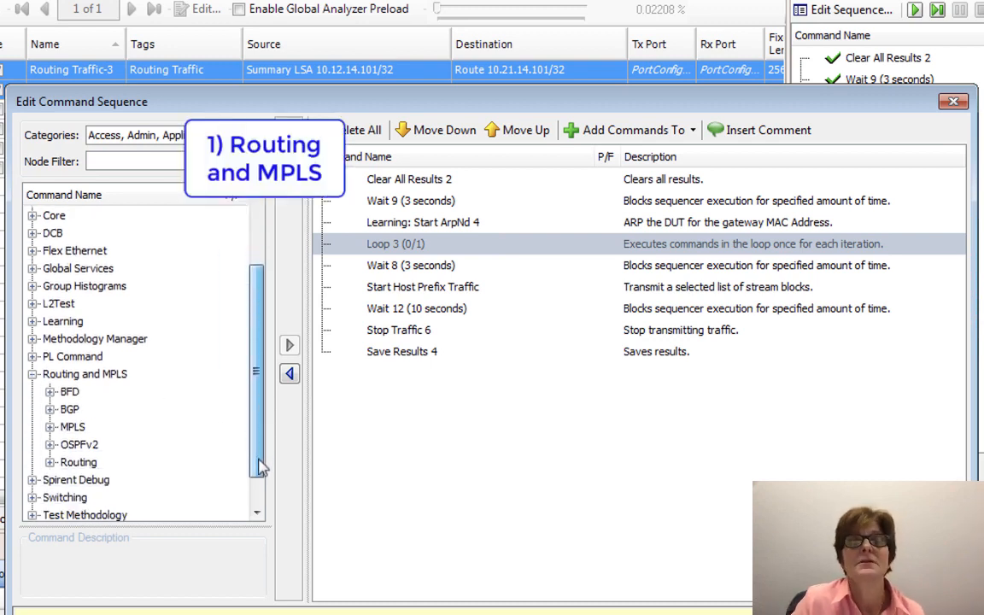
{"action": "left_click", "coordinate": [49, 410]}
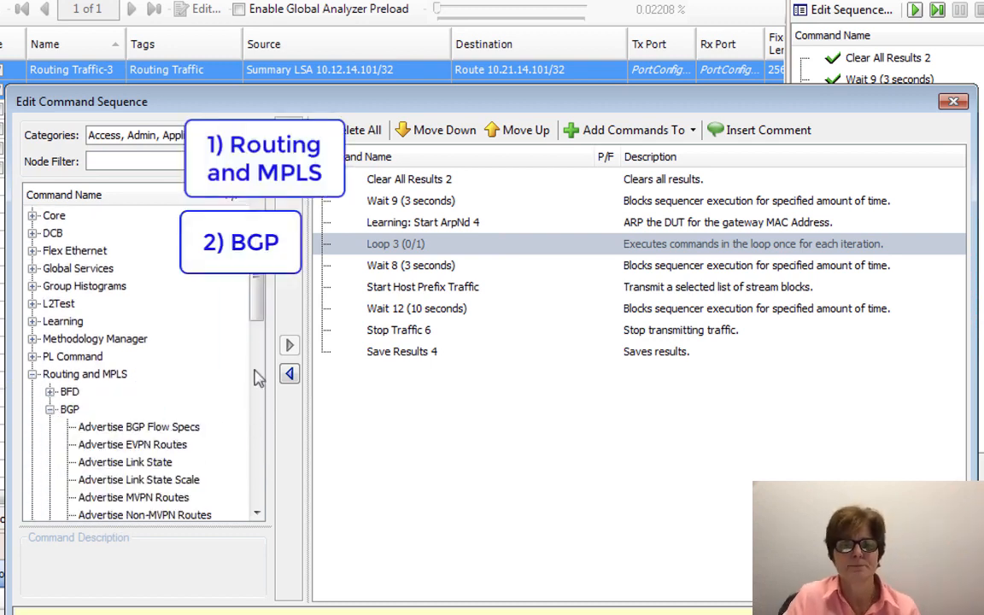
{"action": "left_click_drag", "start_coordinate": [253, 312], "coordinate": [257, 453]}
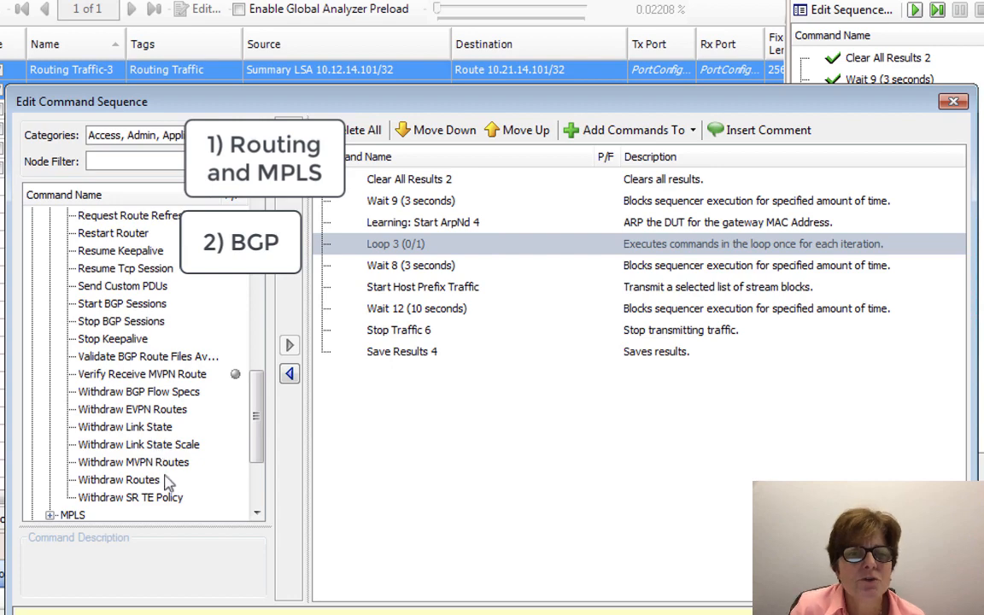
{"action": "left_click", "coordinate": [120, 480]}
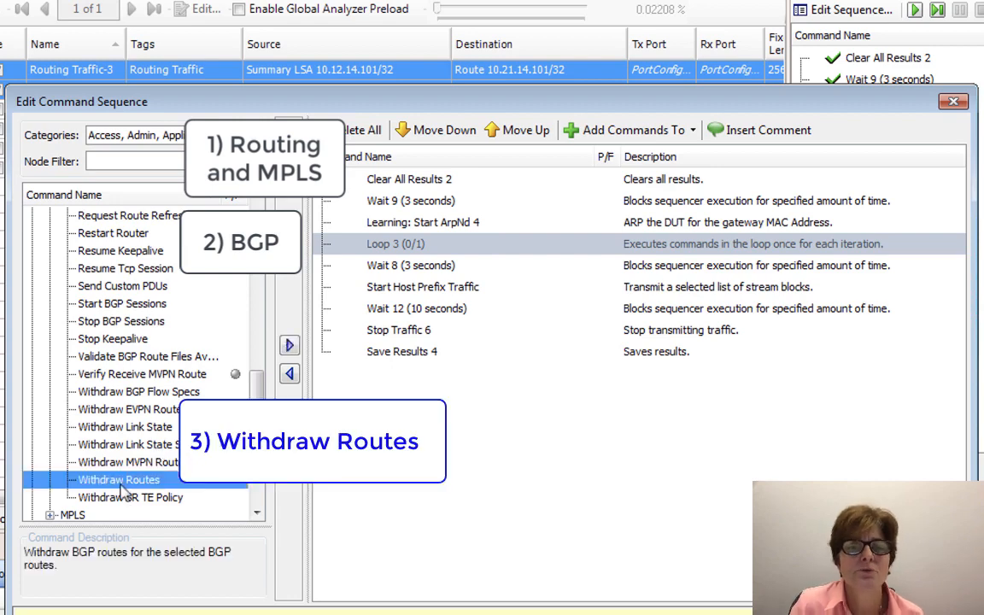
{"action": "left_click", "coordinate": [290, 346]}
Inspect the settings of the new BGP Withdraw Routes command and close its editor without changes
{"action": "left_click", "coordinate": [500, 268]}
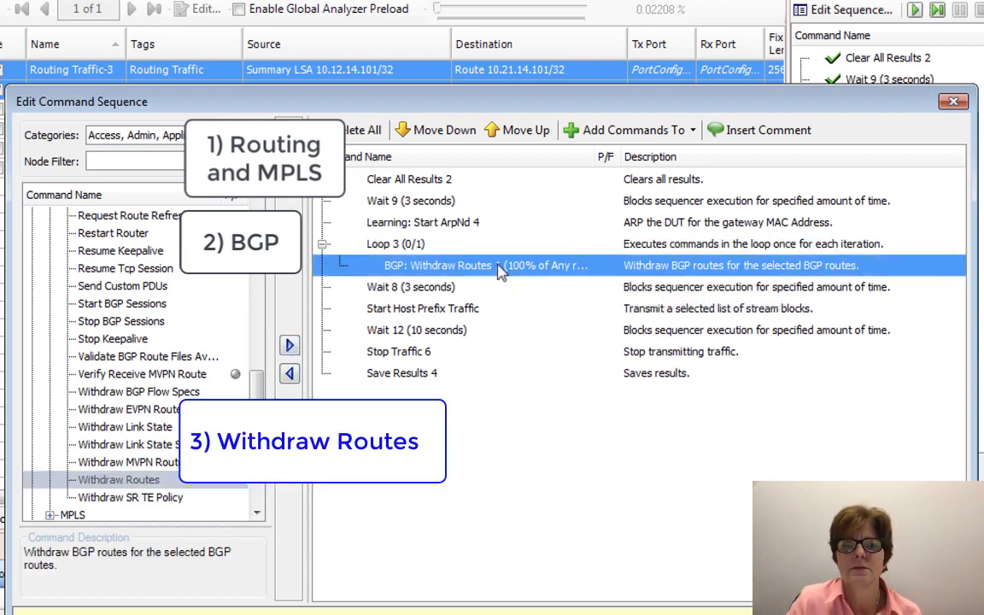
{"action": "double_click", "coordinate": [500, 268]}
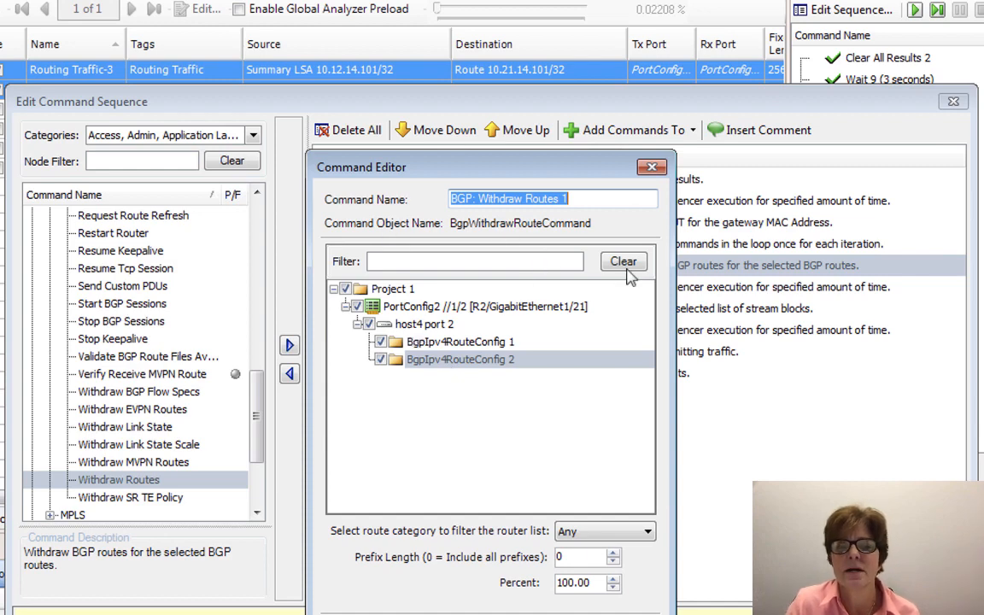
{"action": "left_click", "coordinate": [651, 167]}
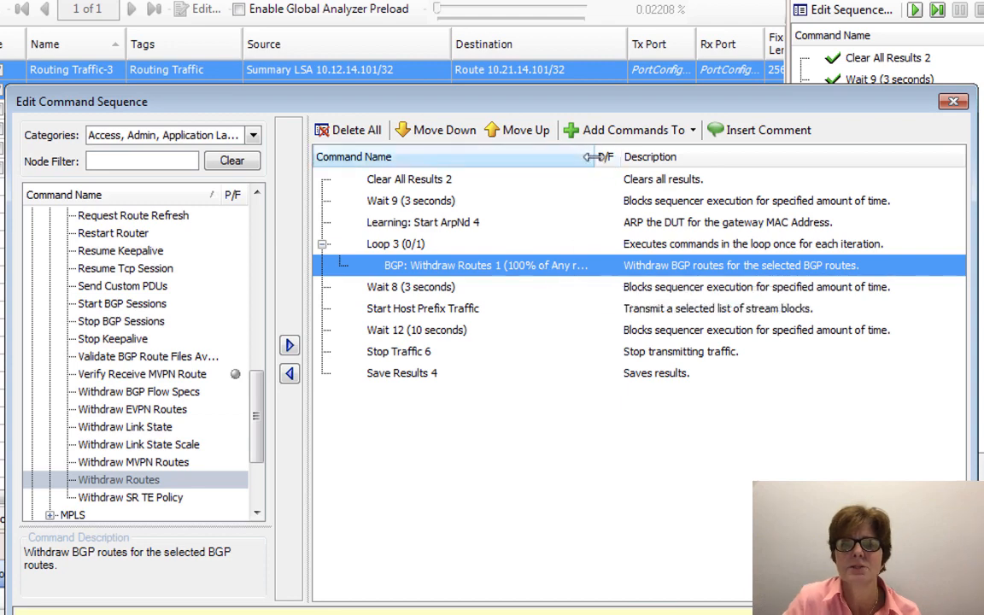
Widen the sequence's Command Name column, and reposition and enlarge the Edit Command Sequence window
{"action": "left_click_drag", "start_coordinate": [590, 156], "coordinate": [689, 158]}
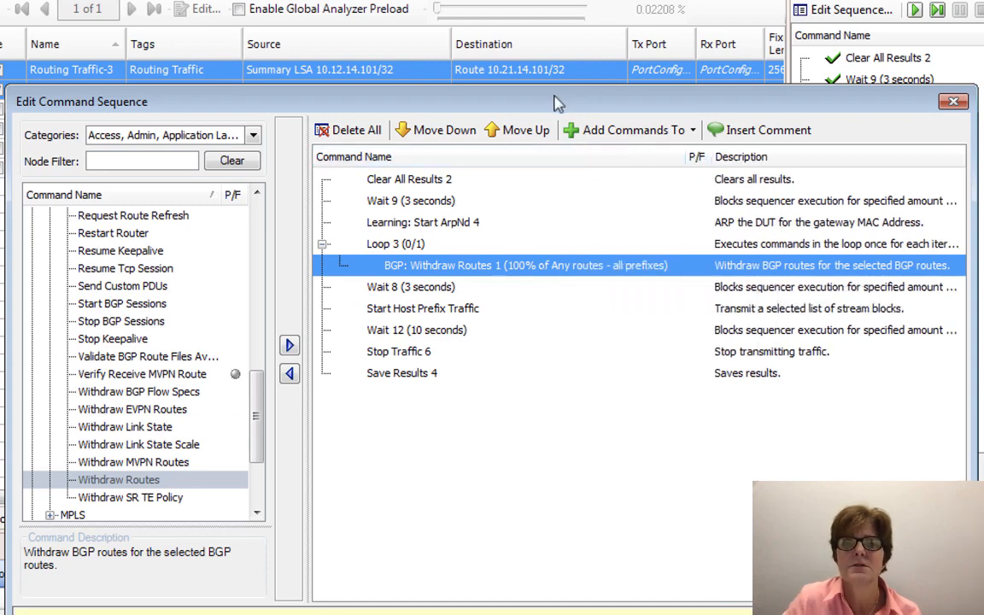
{"action": "left_click_drag", "start_coordinate": [556, 103], "coordinate": [483, 91]}
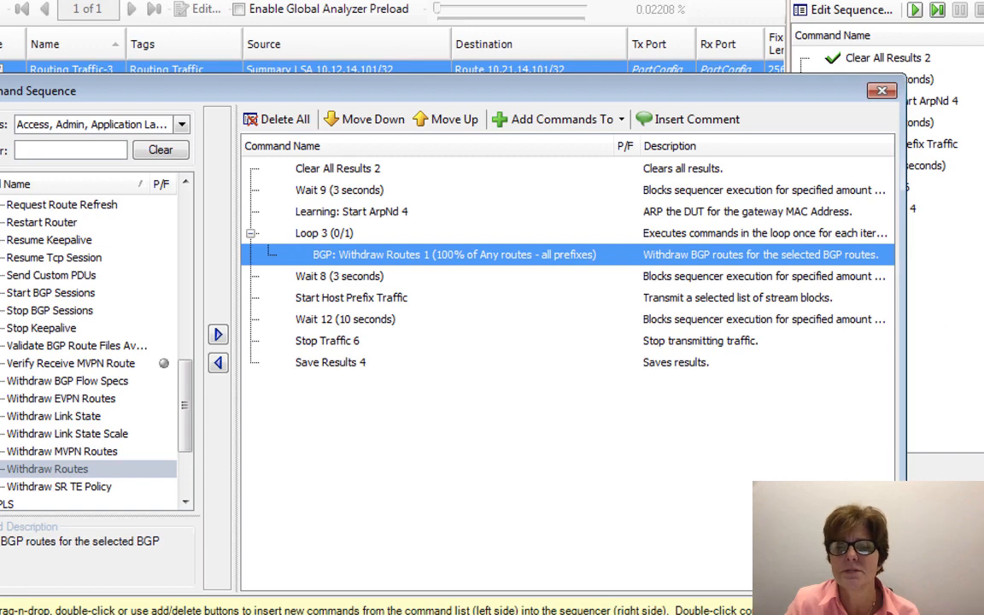
{"action": "left_click_drag", "start_coordinate": [904, 614], "coordinate": [983, 614]}
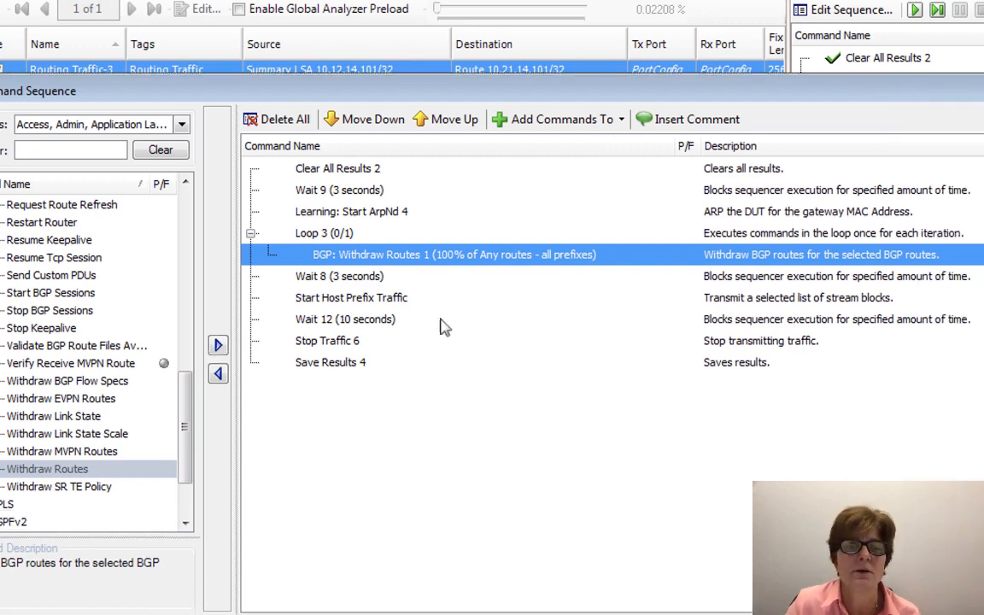
Check the route blocks selected in the BGP Withdraw Routes command, cancel its editor, and close the command sequence editor
{"action": "double_click", "coordinate": [398, 261]}
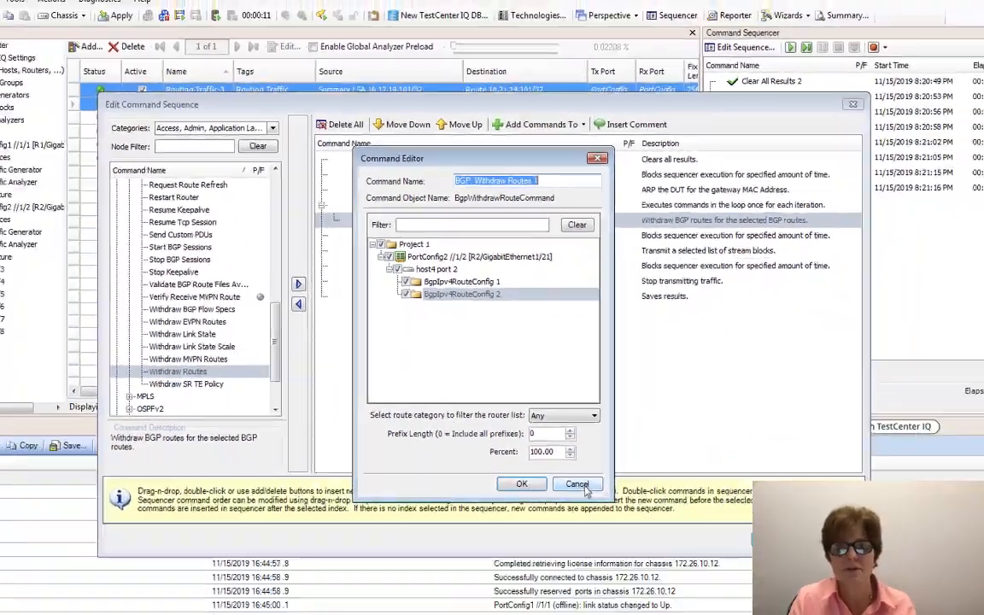
{"action": "left_click", "coordinate": [582, 487]}
{"action": "left_click", "coordinate": [779, 478]}
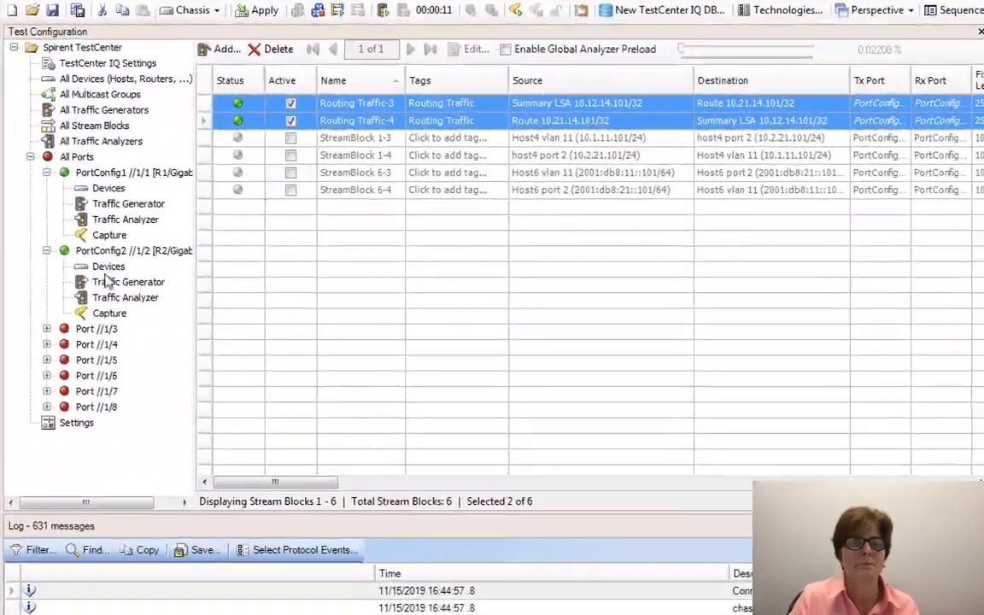
Open the BGP IPv4 routes for the PortConfig2 devices and widen the Route Block Name column
{"action": "left_click", "coordinate": [73, 207]}
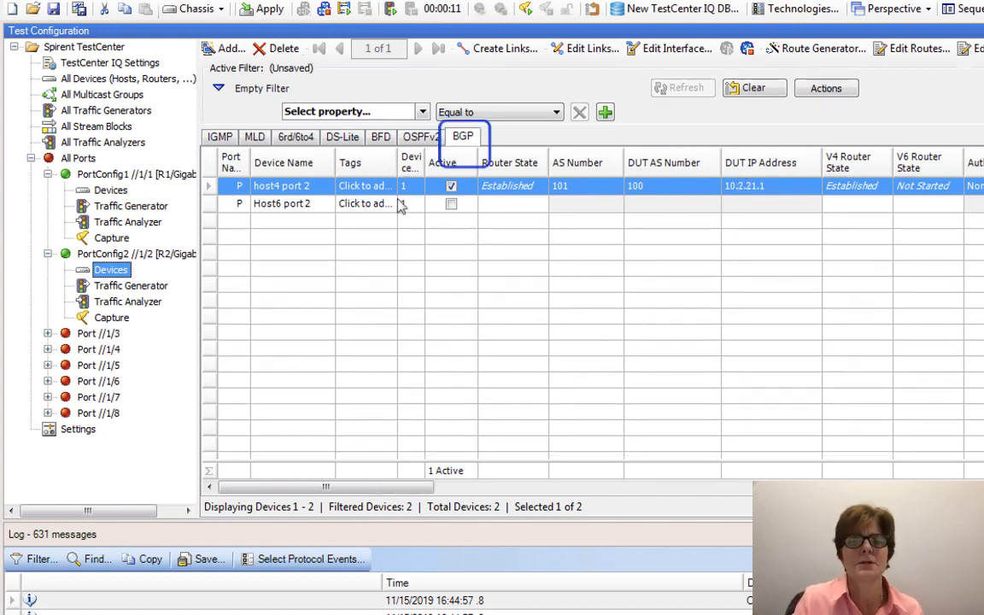
{"action": "left_click", "coordinate": [920, 50]}
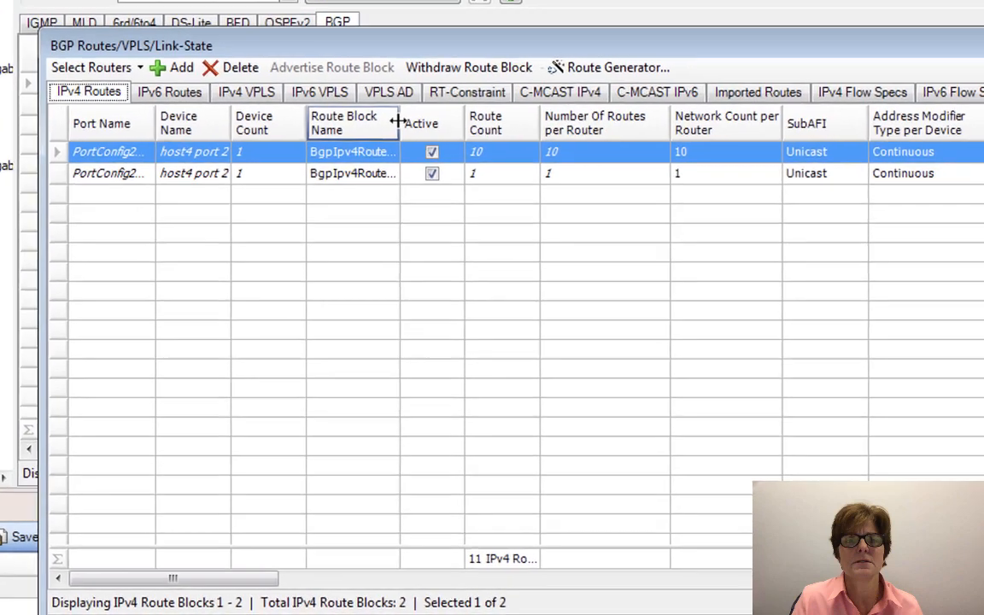
{"action": "left_click_drag", "start_coordinate": [514, 218], "coordinate": [614, 219]}
{"action": "left_click_drag", "start_coordinate": [500, 101], "coordinate": [506, 102]}
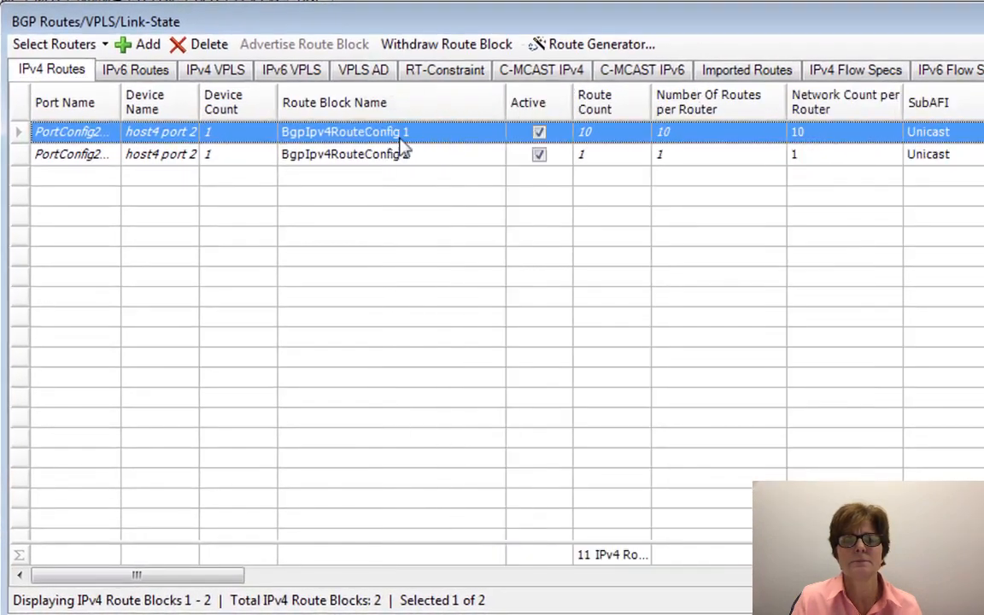
Rename the route block BgpIpv4RouteConfig 1 as Block of 10
{"action": "left_click", "coordinate": [391, 135]}
{"action": "left_click_drag", "start_coordinate": [443, 132], "coordinate": [221, 130]}
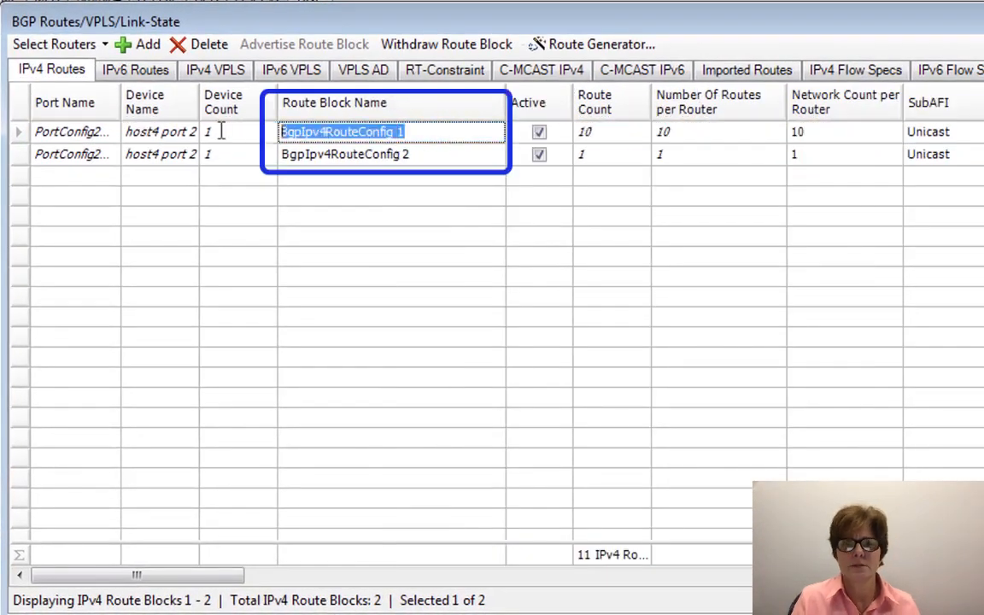
{"action": "type", "text": "Block of 10"}
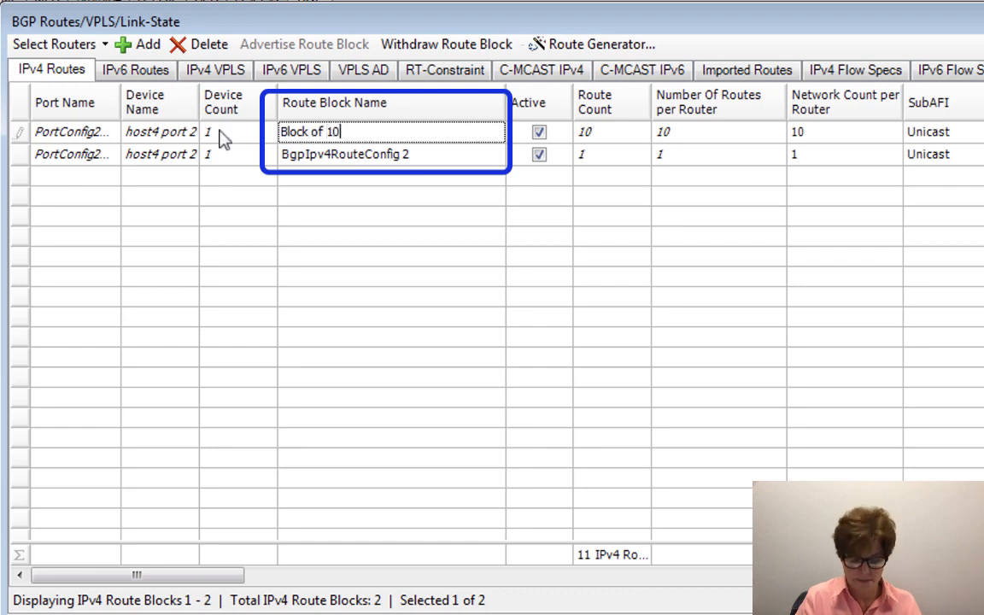
{"action": "key", "text": "Return"}
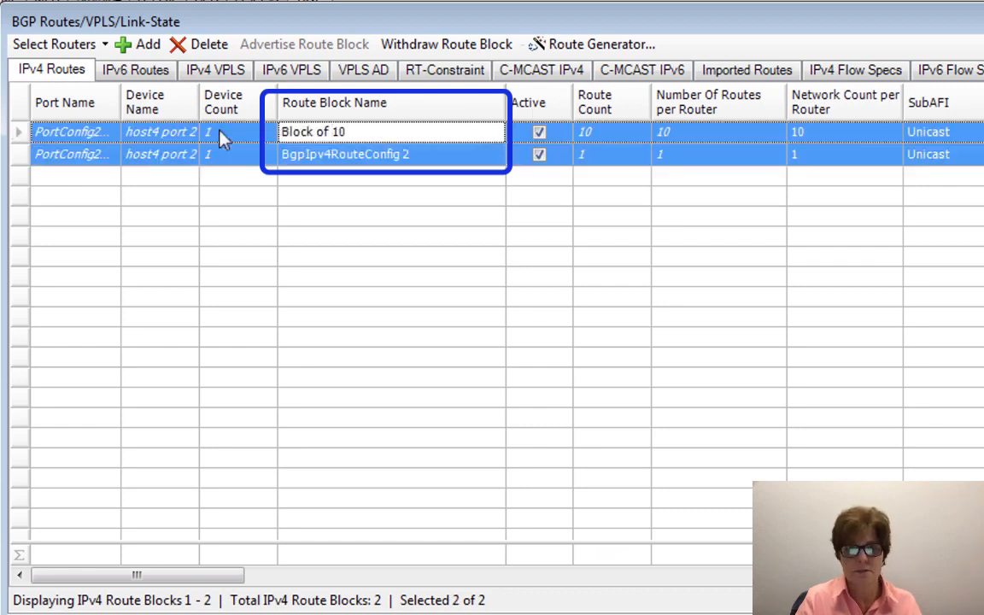
Rename the route block Block of 10 as Background BGP
{"action": "left_click", "coordinate": [371, 131]}
{"action": "left_click_drag", "start_coordinate": [371, 131], "coordinate": [233, 130]}
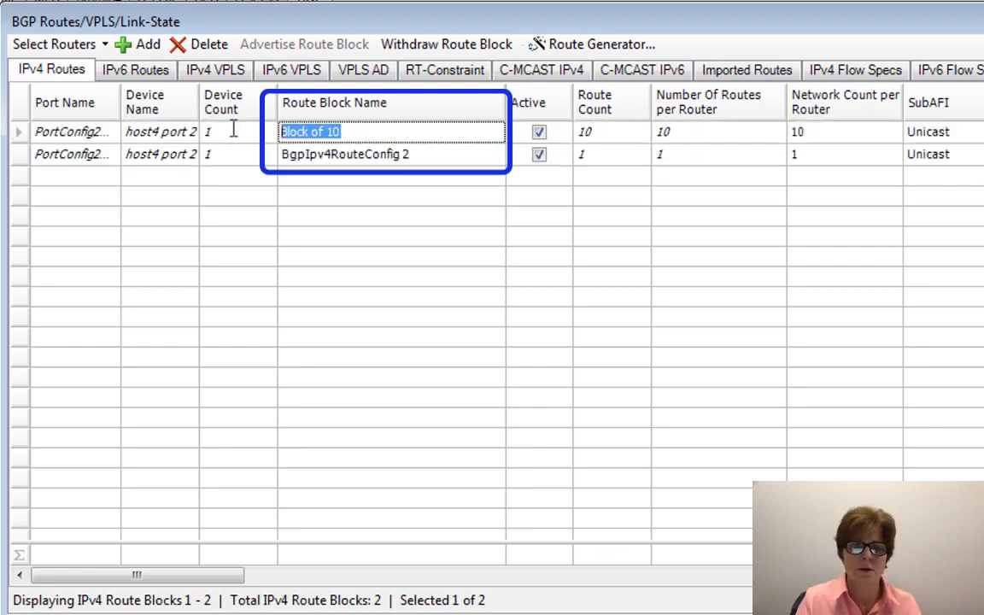
{"action": "type", "text": "Background"}
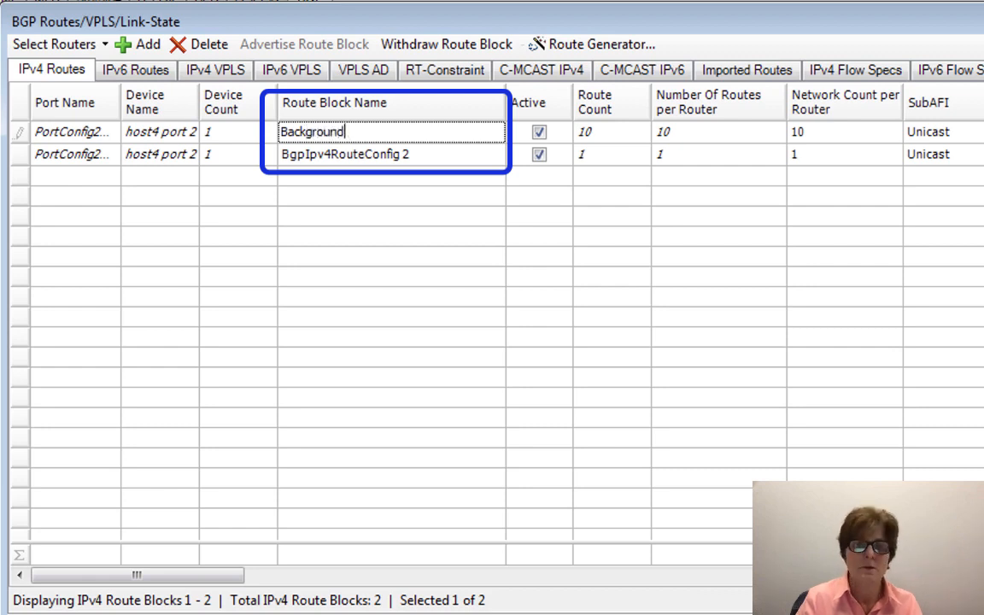
{"action": "type", "text": " BGP"}
Rename the route block BgpIpv4RouteConfig 2 as Host Prefix BGP, and apply the configuration changes
{"action": "left_click", "coordinate": [384, 151]}
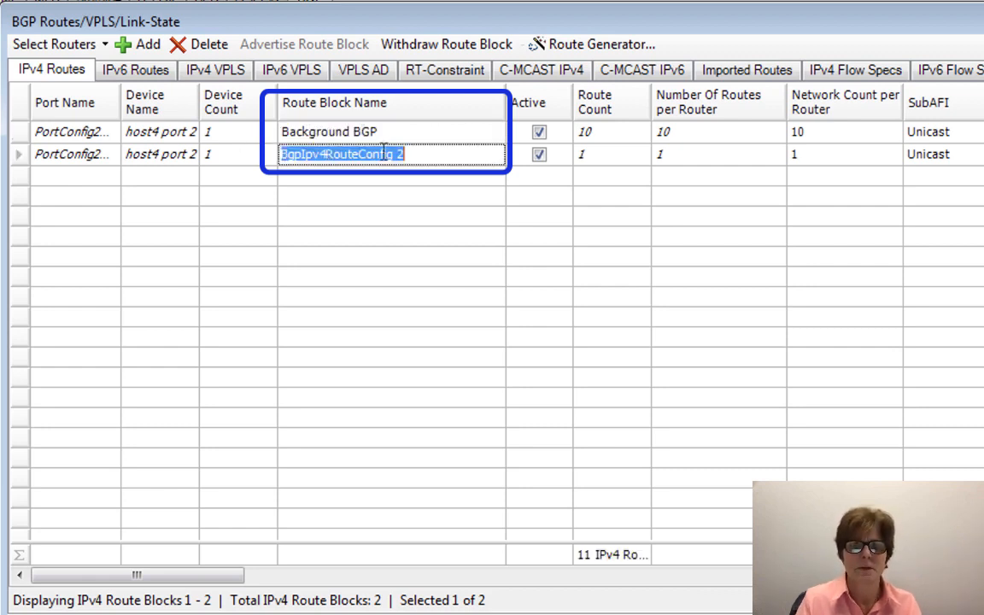
{"action": "type", "text": "Host Prefix BGP"}
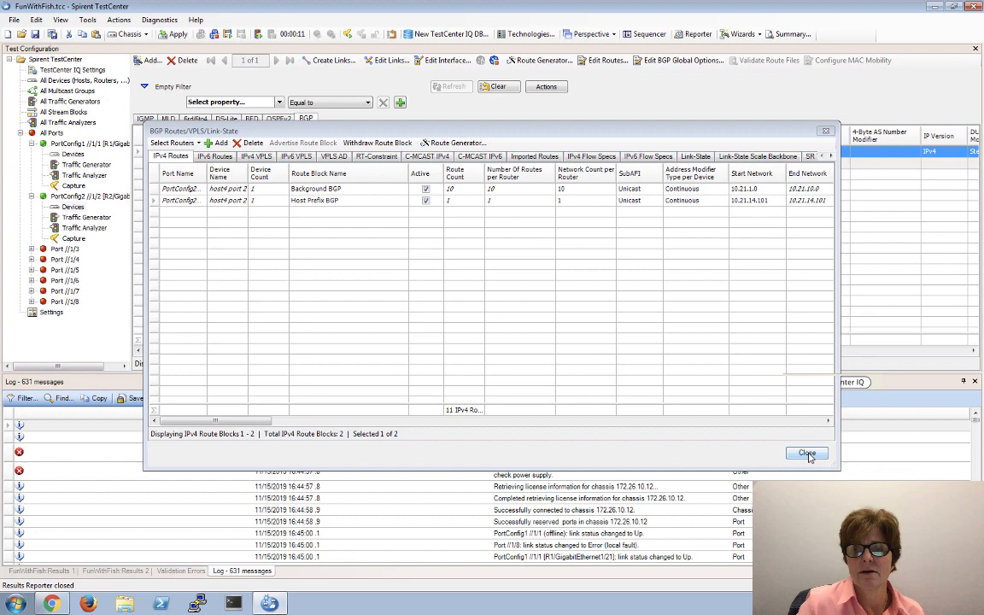
{"action": "left_click", "coordinate": [809, 455]}
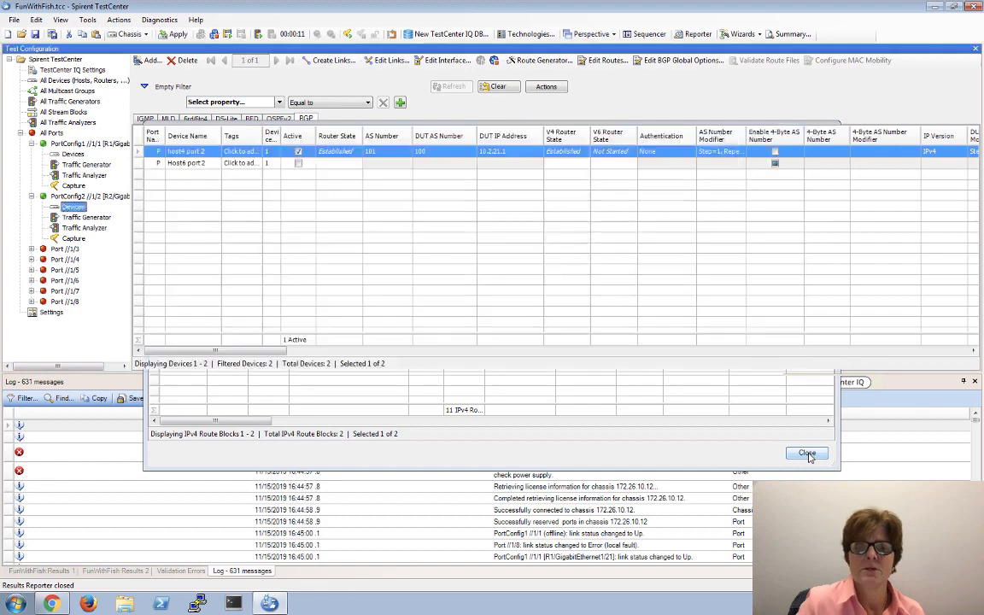
{"action": "left_click", "coordinate": [177, 34]}
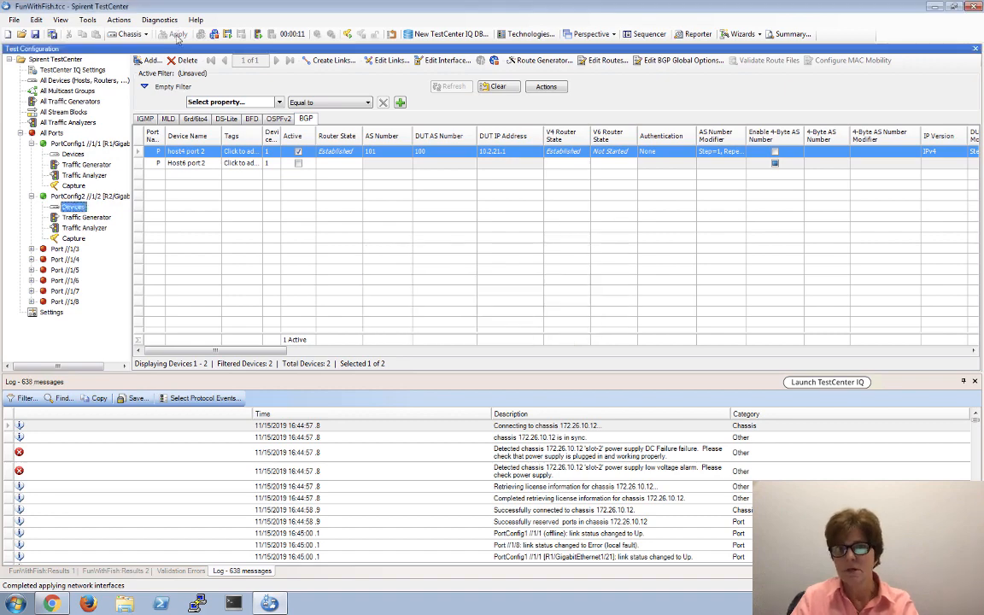
Display the Command Sequencer and check which stream blocks are selected in the Start Host Prefix Traffic command
{"action": "left_click", "coordinate": [59, 20]}
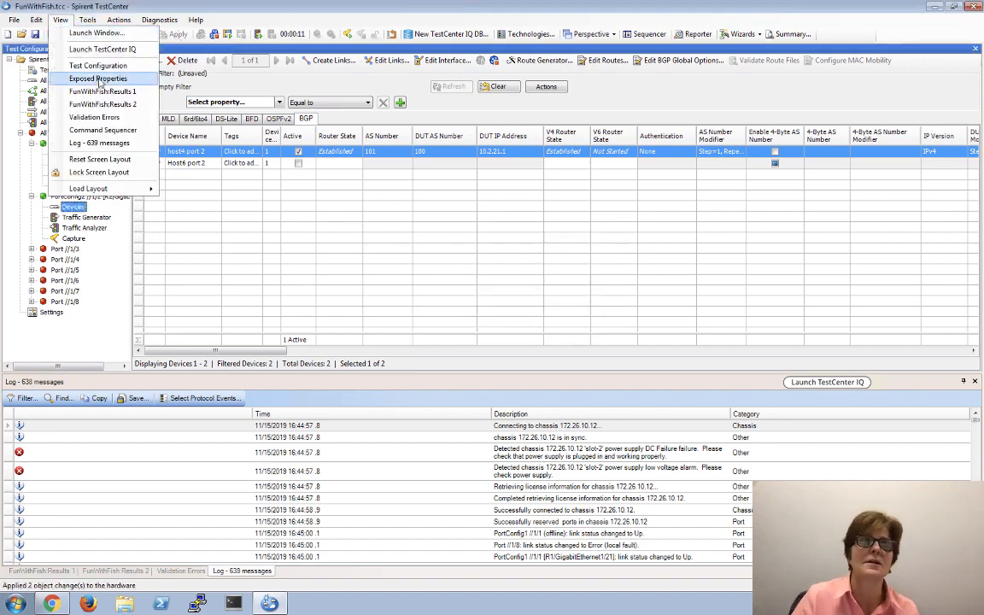
{"action": "left_click", "coordinate": [103, 130]}
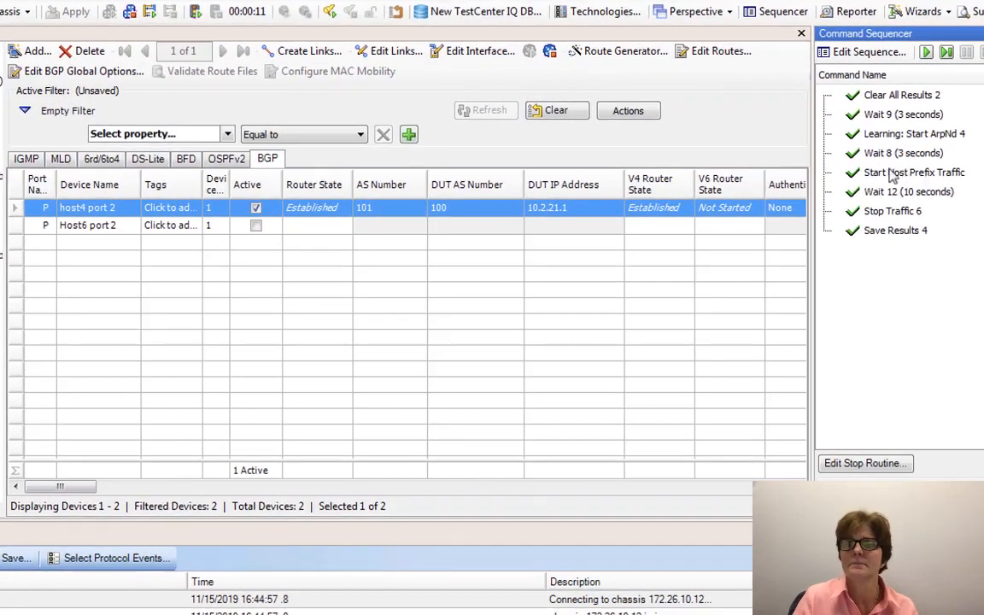
{"action": "double_click", "coordinate": [892, 173]}
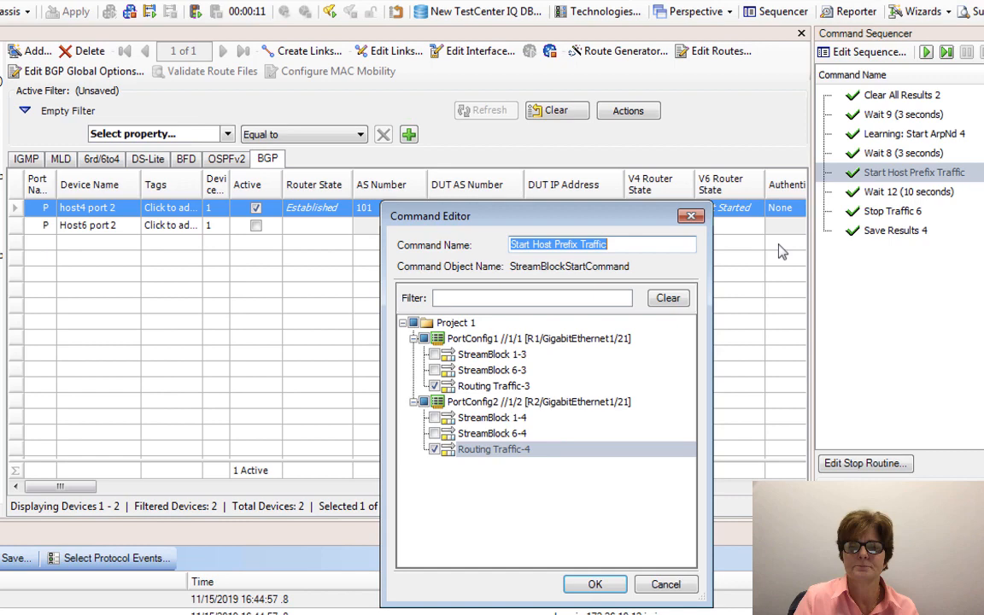
{"action": "left_click", "coordinate": [692, 215]}
Open the command sequence for editing and insert a Basic Loop command after Wait 8 (3 seconds)
{"action": "left_click", "coordinate": [846, 51]}
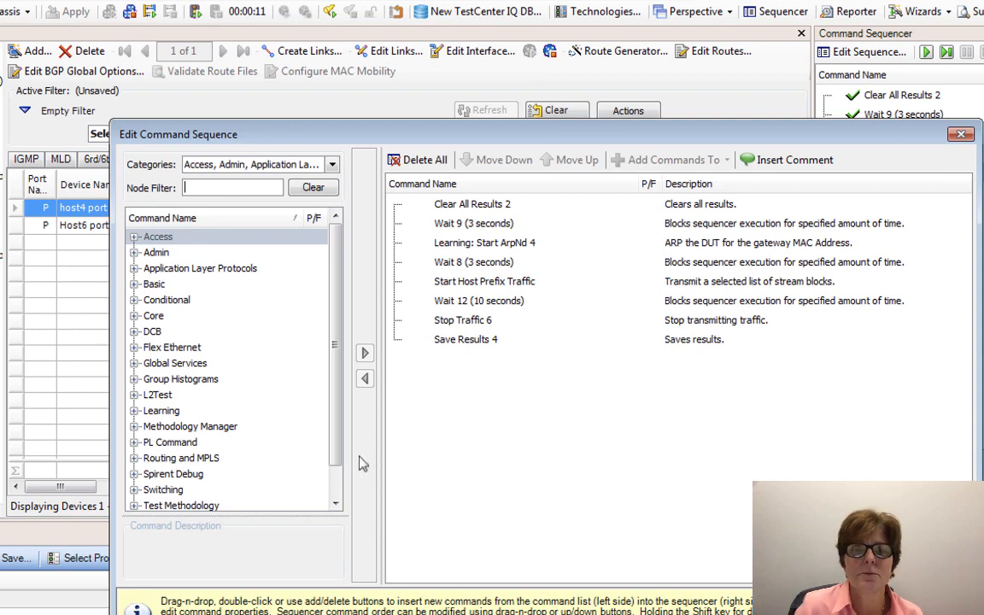
{"action": "left_click", "coordinate": [135, 284]}
{"action": "scroll", "coordinate": [333, 444], "scroll_direction": "down", "scroll_amount": 6}
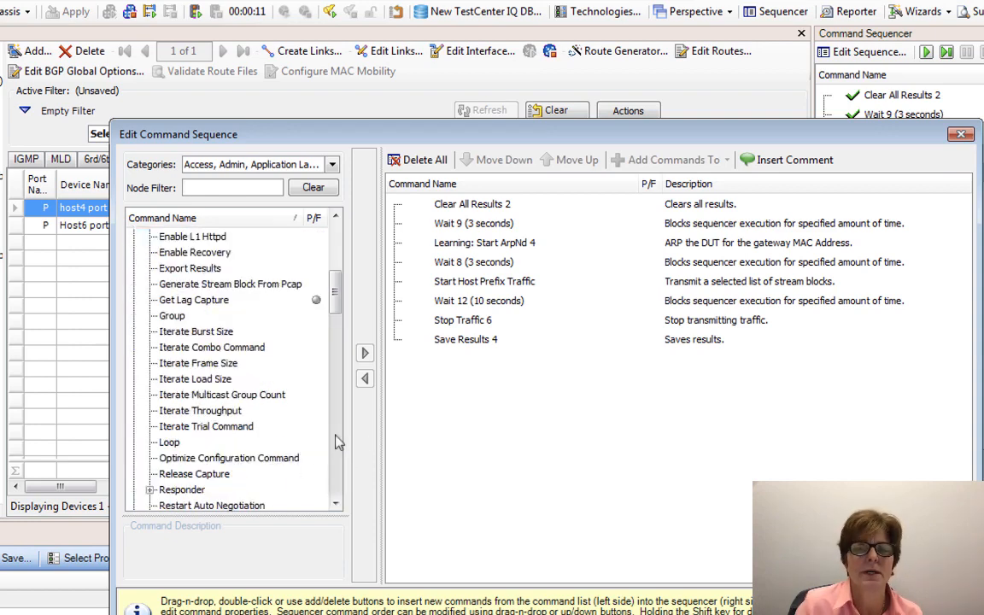
{"action": "left_click_drag", "start_coordinate": [170, 442], "coordinate": [445, 265]}
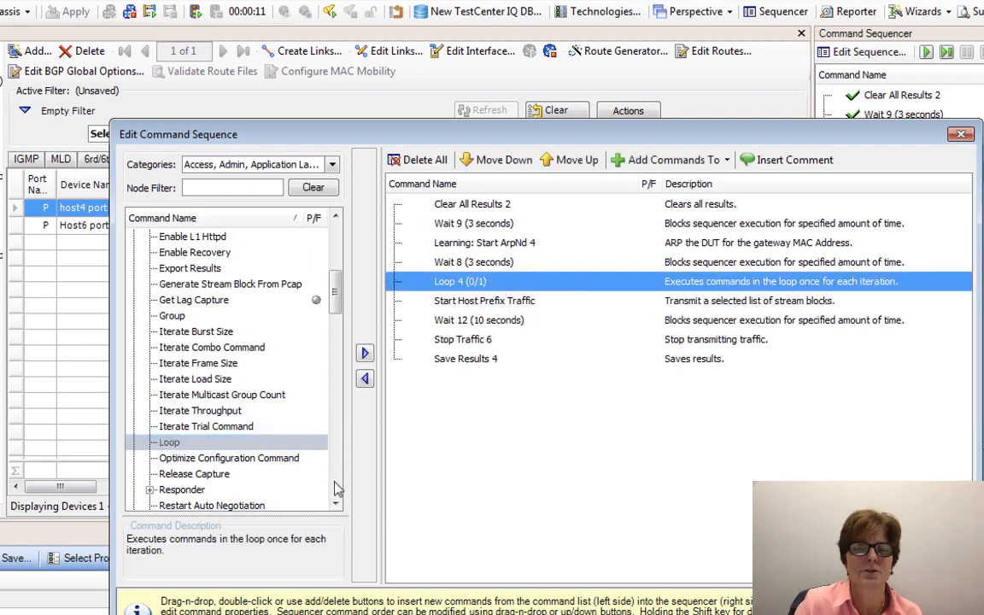
Add the BGP Withdraw Routes command inside Loop 4 and close its editor without changing its settings
{"action": "scroll", "coordinate": [336, 488], "scroll_direction": "down", "scroll_amount": 20}
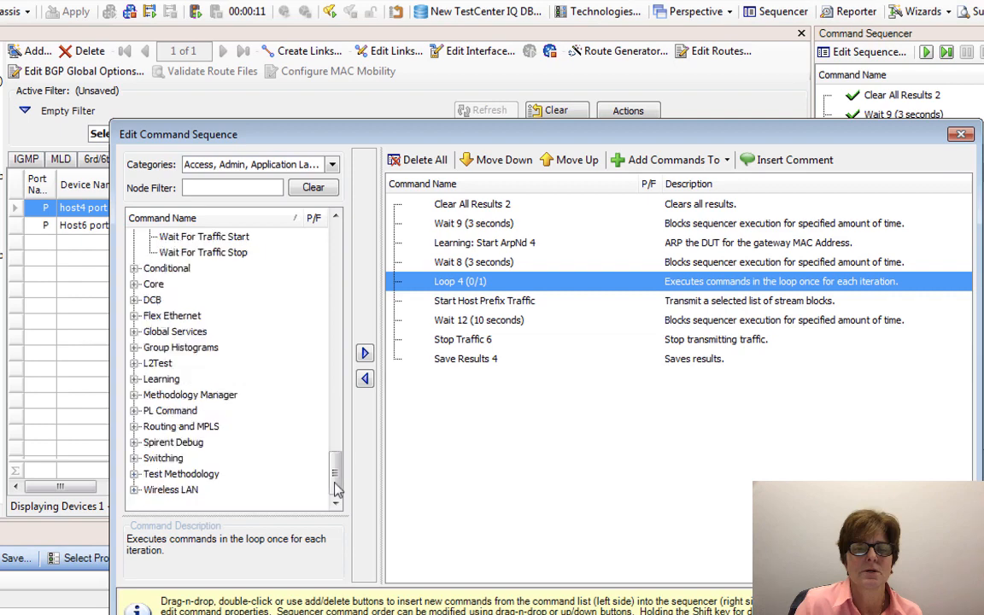
{"action": "left_click", "coordinate": [134, 426]}
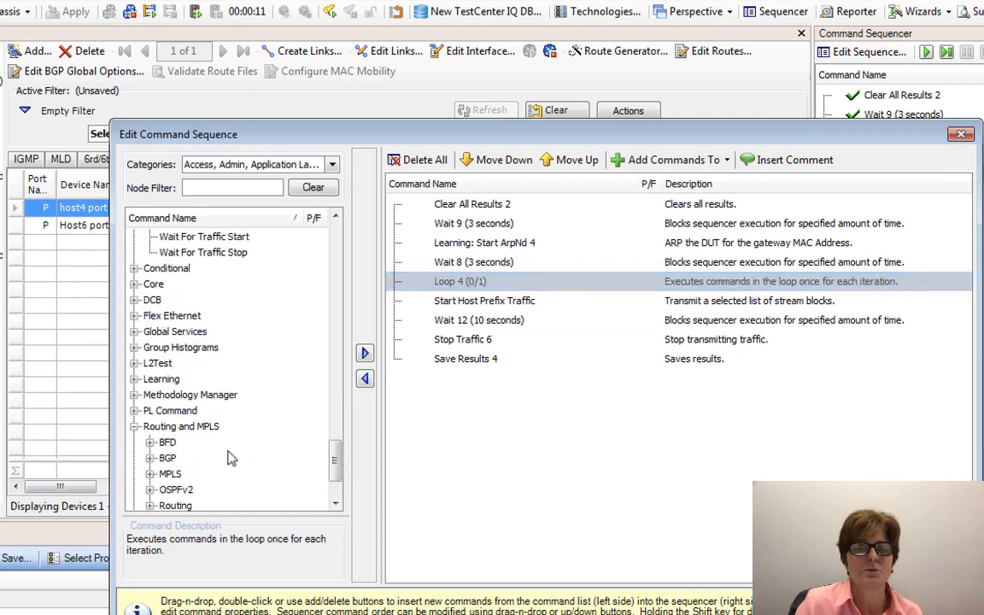
{"action": "left_click", "coordinate": [150, 458]}
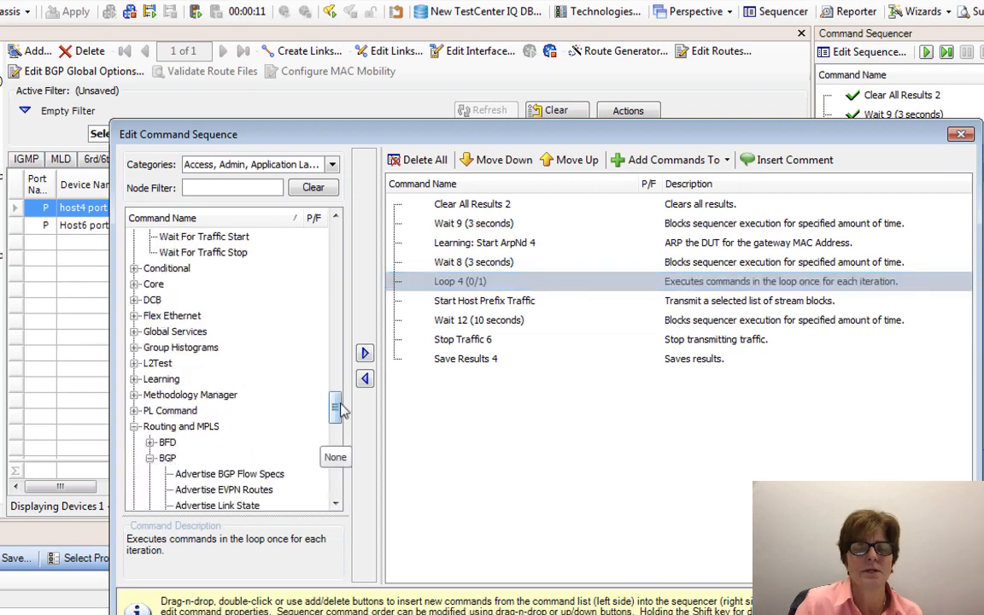
{"action": "left_click_drag", "start_coordinate": [336, 402], "coordinate": [335, 446]}
{"action": "mouse_move", "coordinate": [212, 459]}
{"action": "left_mouse_down"}
{"action": "mouse_move", "coordinate": [469, 334]}
{"action": "mouse_move", "coordinate": [491, 295]}
{"action": "left_mouse_up"}
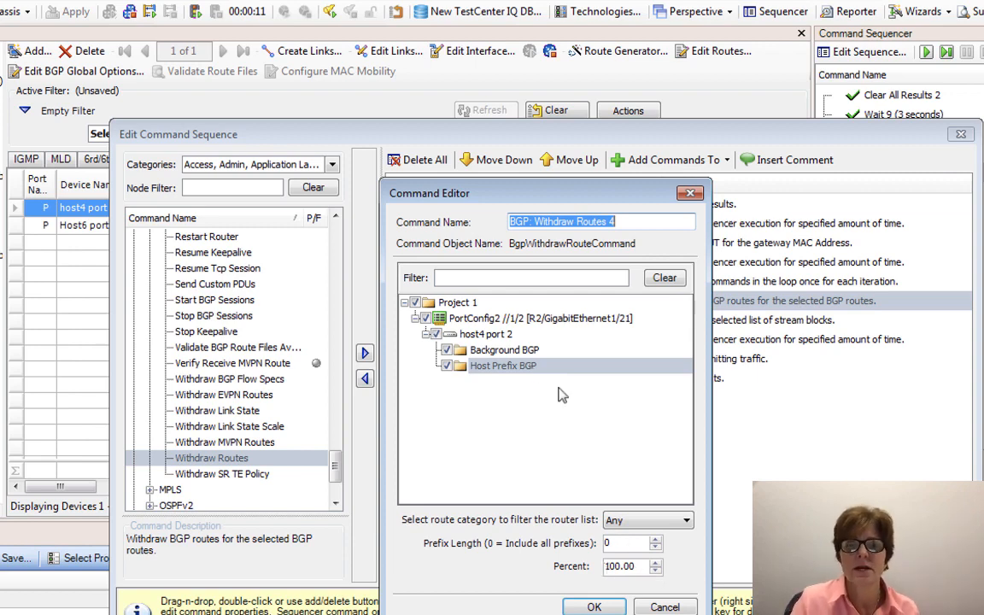
{"action": "left_click_drag", "start_coordinate": [567, 201], "coordinate": [563, 365]}
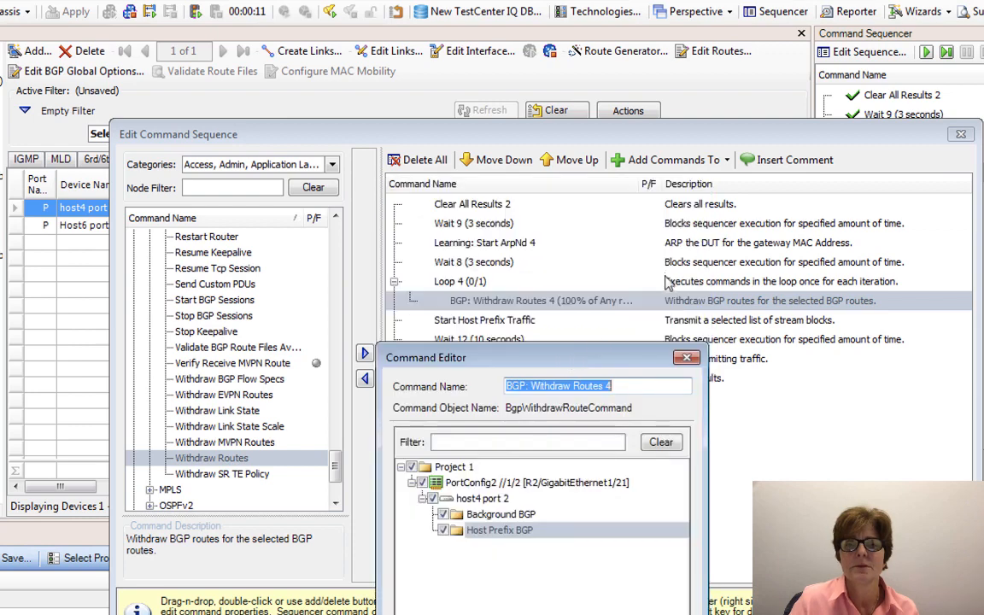
{"action": "left_click", "coordinate": [689, 359]}
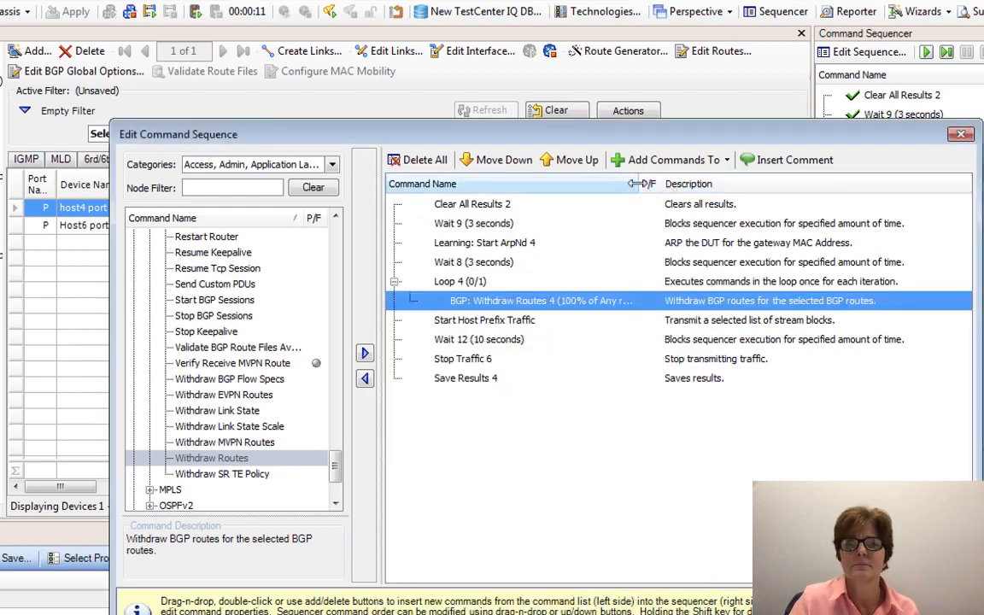
Widen the sequence's Command Name column and exclude Host Prefix BGP from the BGP Withdraw Routes command, leaving only Background BGP selected
{"action": "left_click_drag", "start_coordinate": [636, 183], "coordinate": [737, 183]}
{"action": "left_click_drag", "start_coordinate": [684, 136], "coordinate": [572, 100]}
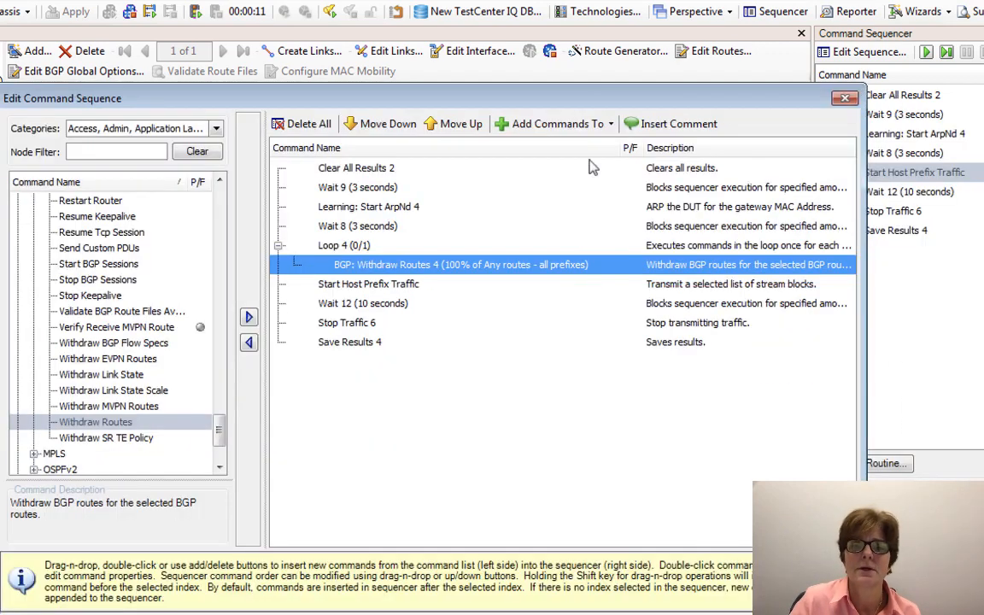
{"action": "double_click", "coordinate": [476, 268]}
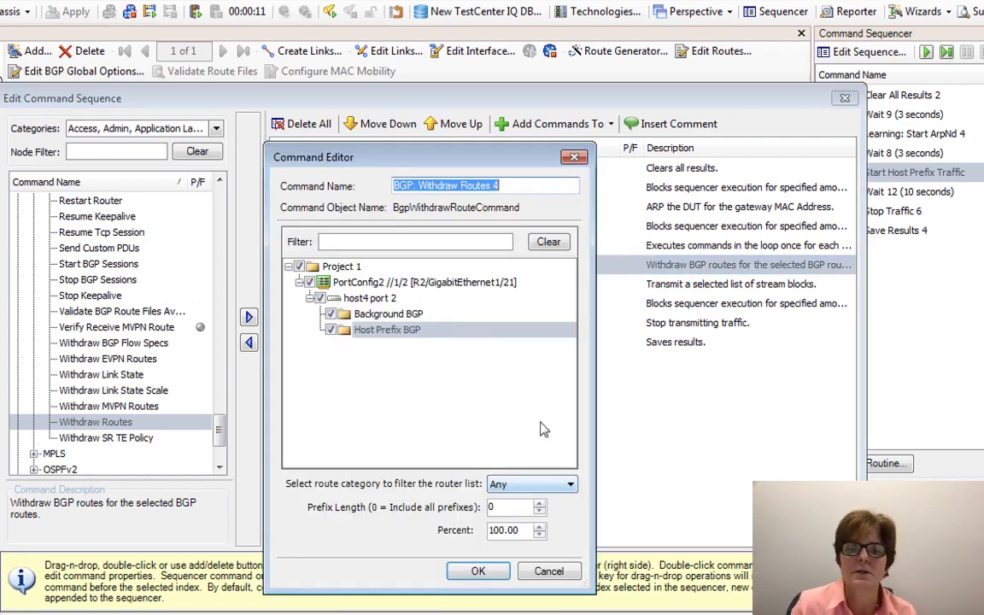
{"action": "left_click", "coordinate": [331, 330]}
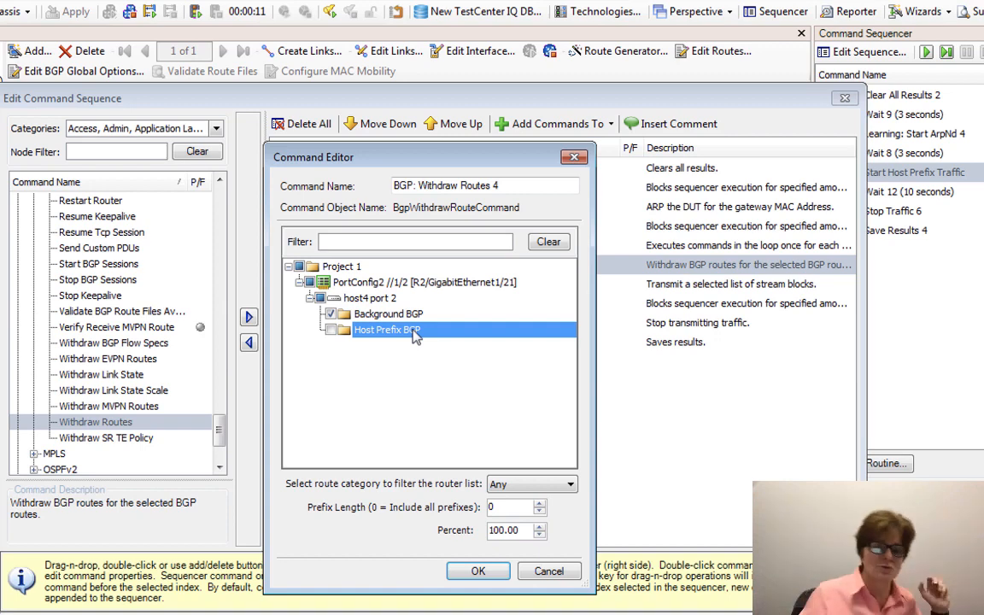
{"action": "left_click", "coordinate": [478, 571]}
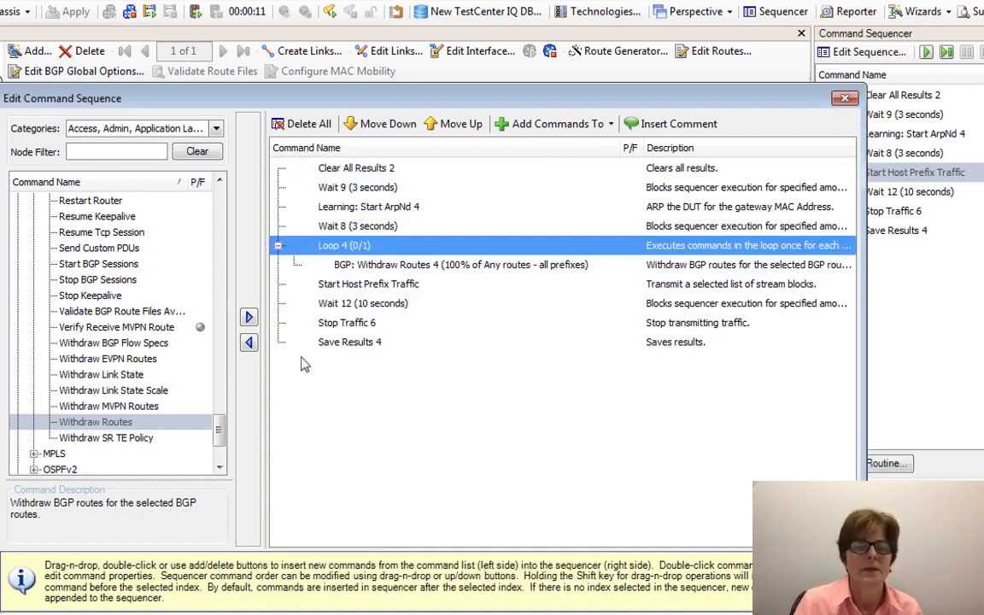
Add the BGP Advertise Routes command to Loop 4 and place it after the Withdraw Routes command
{"action": "left_click", "coordinate": [221, 315]}
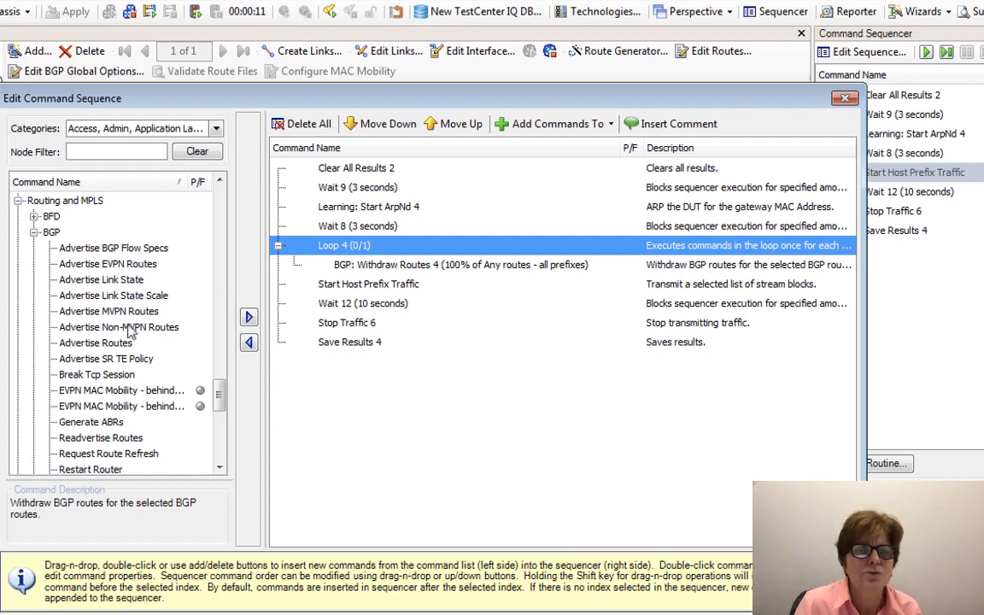
{"action": "left_click", "coordinate": [117, 343]}
{"action": "left_click", "coordinate": [251, 318]}
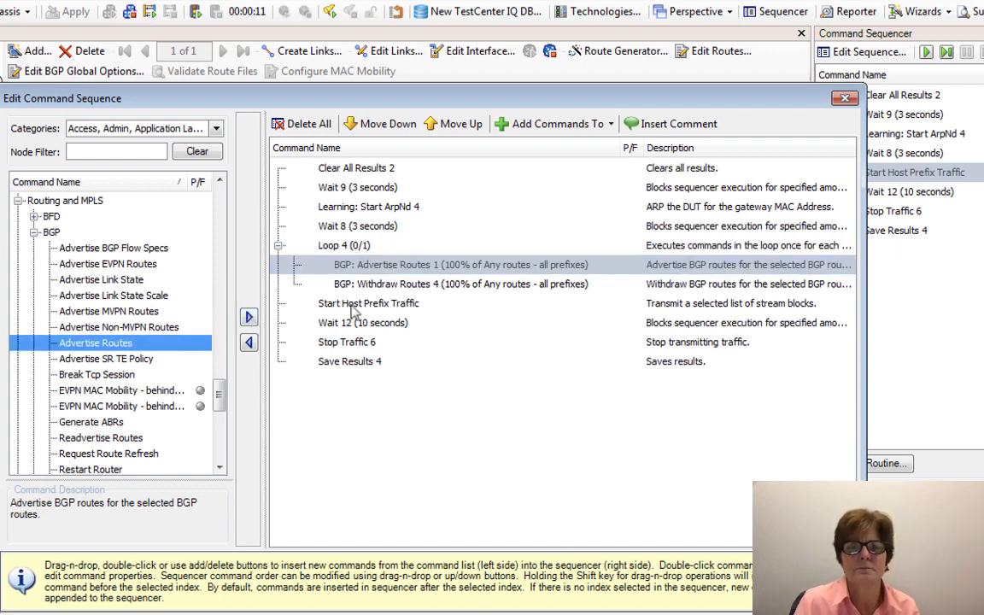
{"action": "left_click_drag", "start_coordinate": [391, 271], "coordinate": [379, 293]}
Exclude Host Prefix BGP from the BGP Advertise Routes command, leaving only Background BGP selected
{"action": "double_click", "coordinate": [376, 284]}
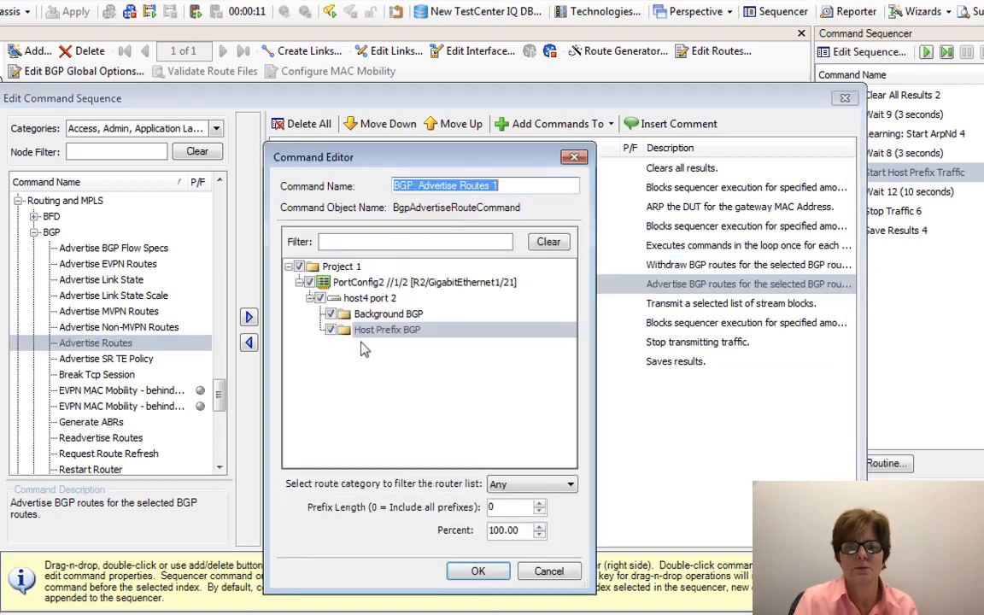
{"action": "left_click", "coordinate": [331, 330]}
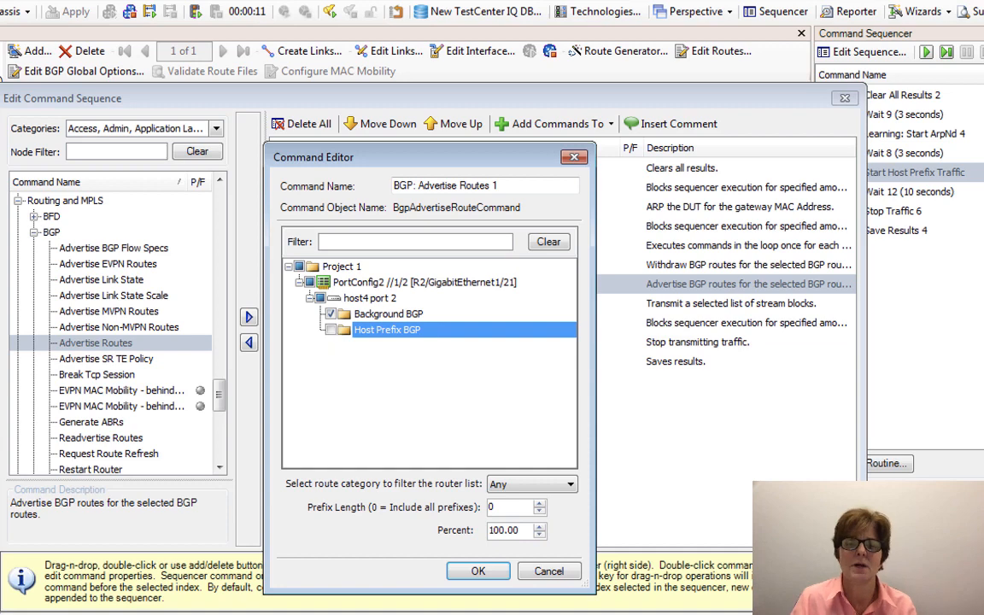
{"action": "left_click", "coordinate": [478, 572]}
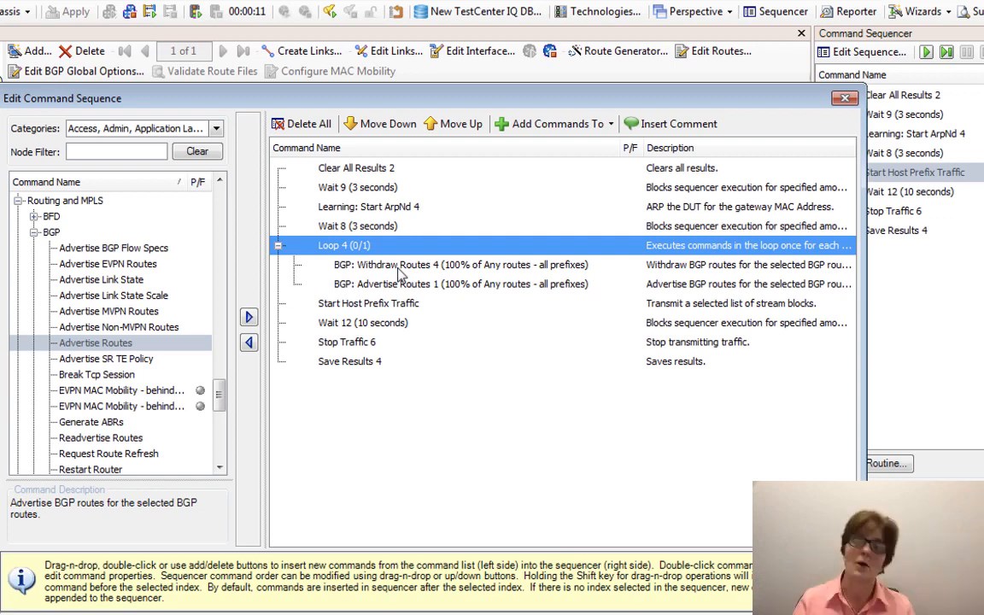
Move Start Host Prefix Traffic and Wait 12 (10 seconds) ahead of Loop 4 in the sequence
{"action": "left_click", "coordinate": [351, 306]}
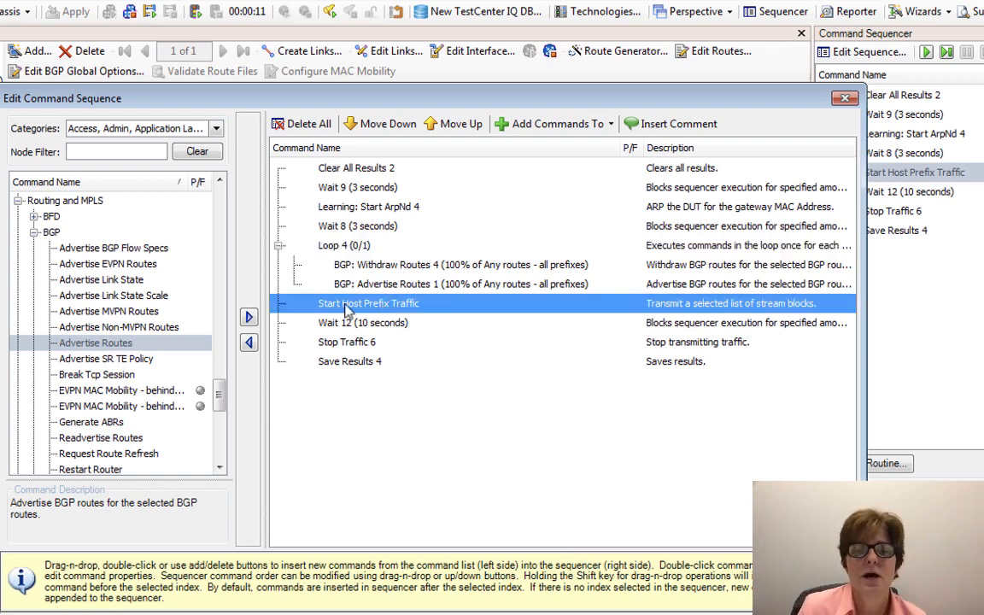
{"action": "left_click_drag", "start_coordinate": [347, 311], "coordinate": [333, 224]}
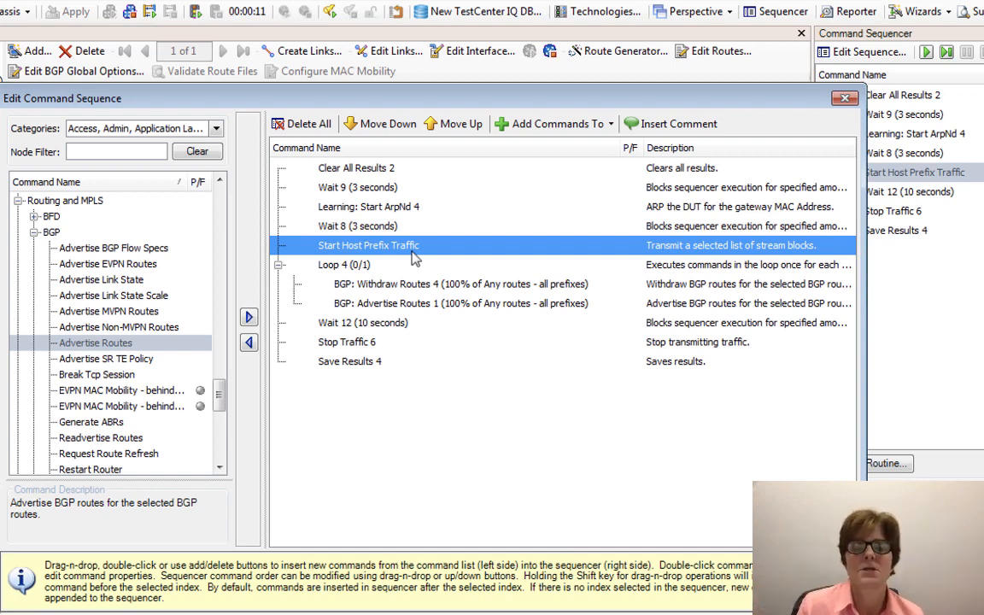
{"action": "left_click", "coordinate": [340, 323]}
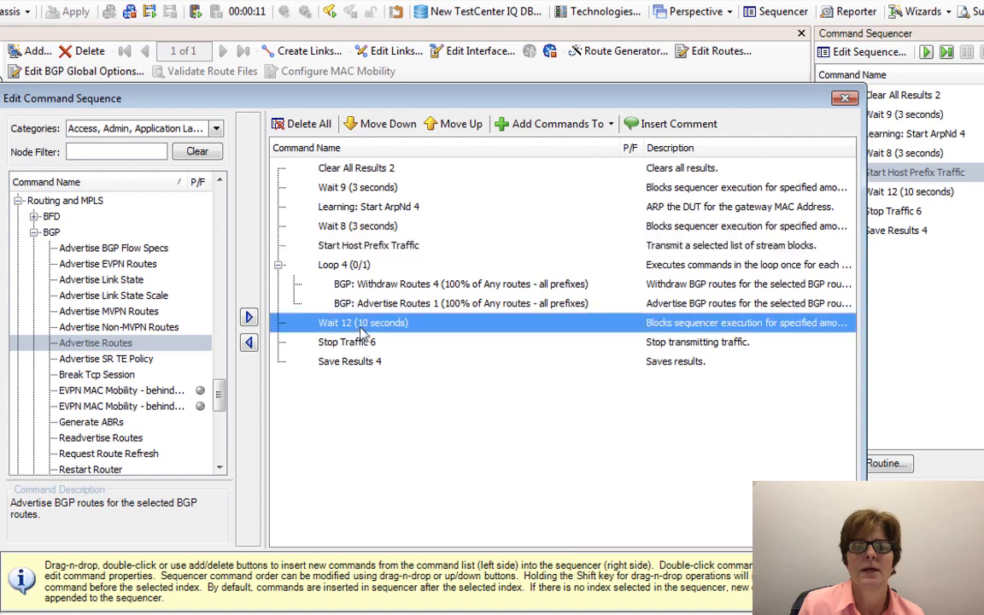
{"action": "left_click_drag", "start_coordinate": [348, 329], "coordinate": [363, 268]}
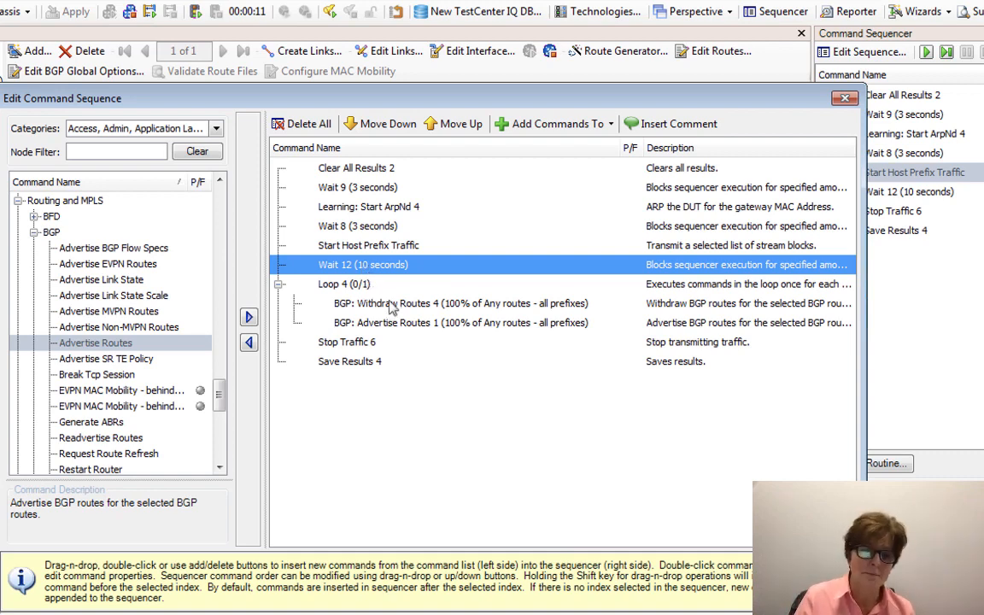
Insert a Wait command into Loop 4 between the BGP Withdraw Routes and Advertise Routes commands
{"action": "left_click", "coordinate": [18, 200]}
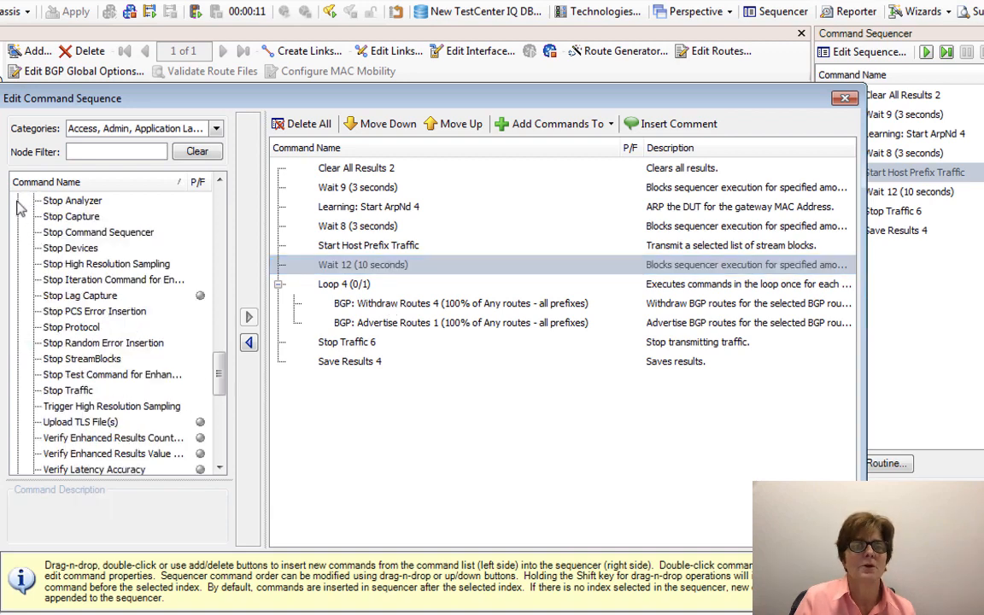
{"action": "scroll", "coordinate": [215, 259], "scroll_direction": "up", "scroll_amount": 5}
{"action": "scroll", "coordinate": [218, 260], "scroll_direction": "up", "scroll_amount": 6}
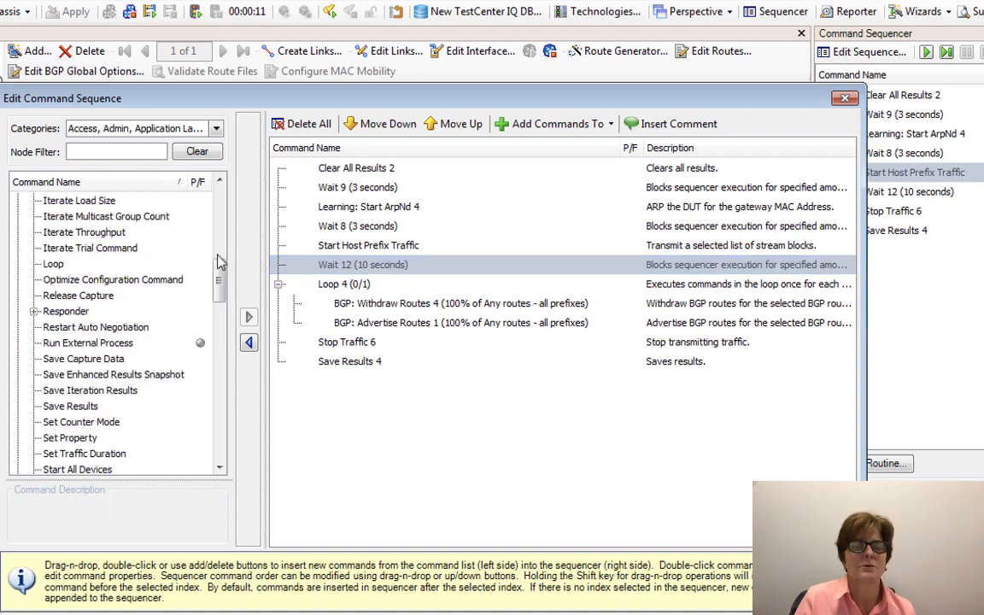
{"action": "scroll", "coordinate": [227, 220], "scroll_direction": "up", "scroll_amount": 5}
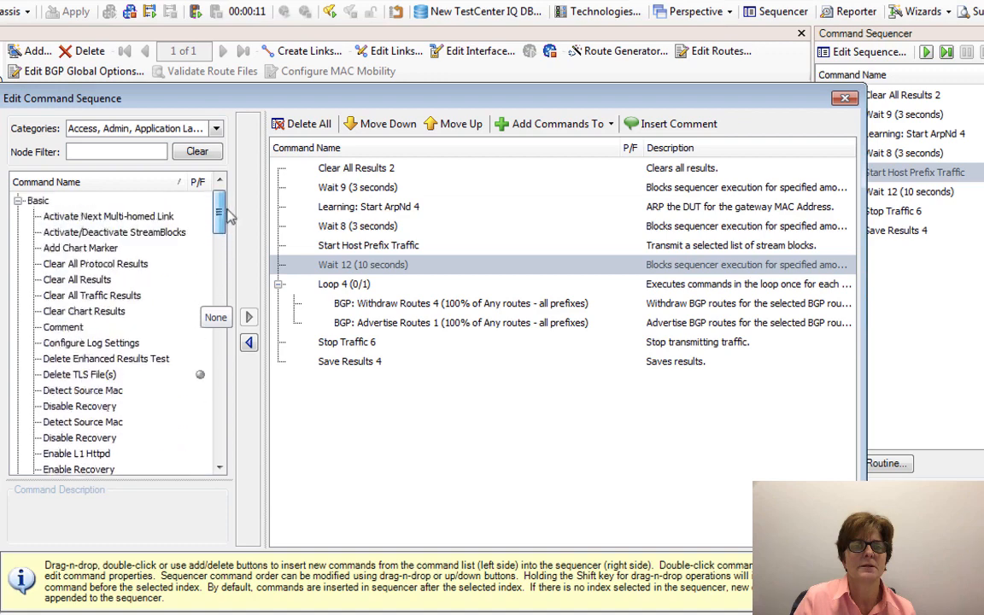
{"action": "scroll", "coordinate": [229, 218], "scroll_direction": "up", "scroll_amount": 2}
{"action": "left_click_drag", "start_coordinate": [221, 203], "coordinate": [221, 364]}
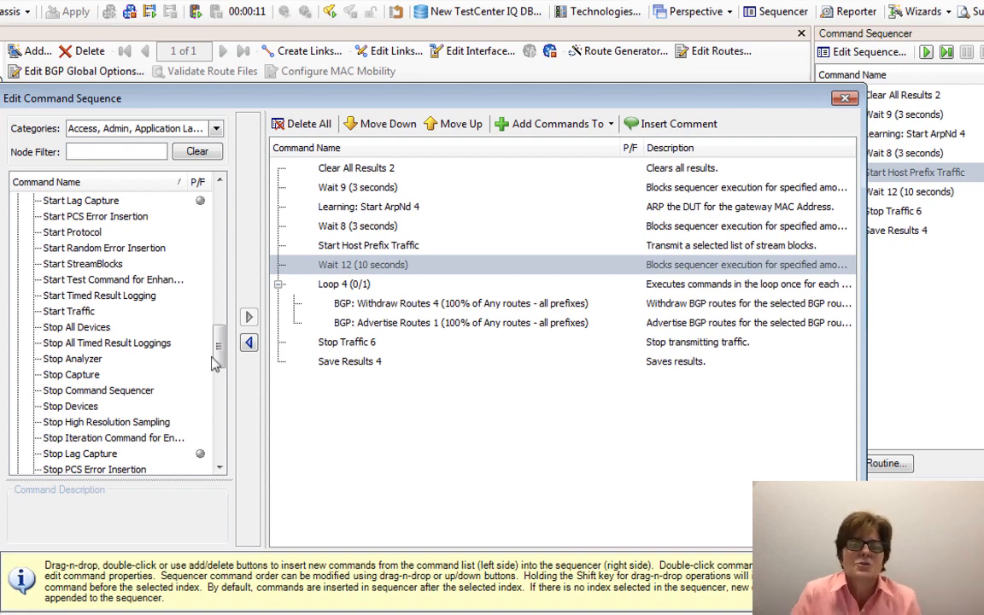
{"action": "scroll", "coordinate": [218, 388], "scroll_direction": "down", "scroll_amount": 4}
{"action": "scroll", "coordinate": [219, 388], "scroll_direction": "down", "scroll_amount": 3}
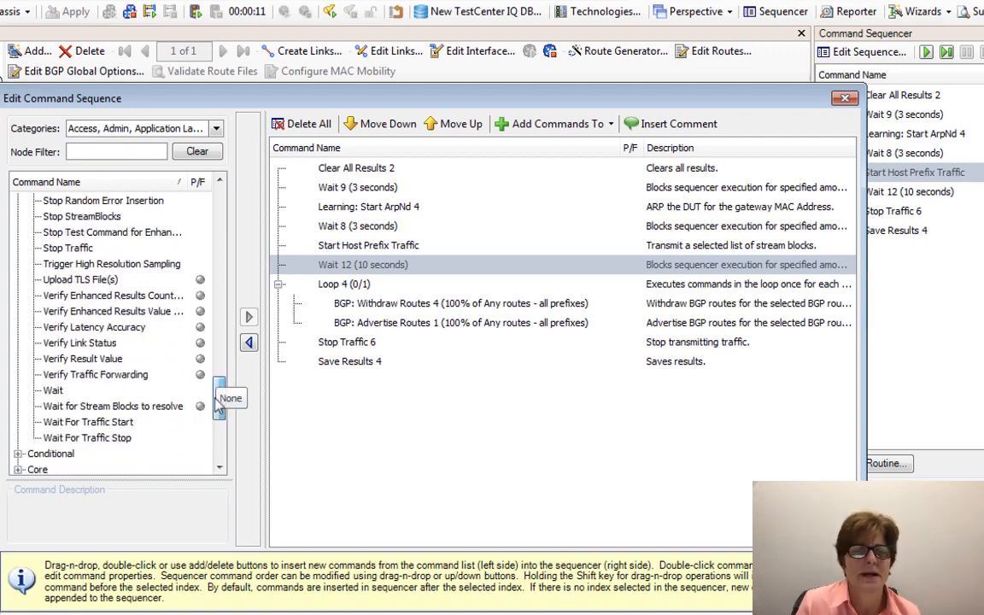
{"action": "left_click", "coordinate": [55, 393]}
{"action": "mouse_move", "coordinate": [55, 393]}
{"action": "left_mouse_down"}
{"action": "mouse_move", "coordinate": [175, 335]}
{"action": "mouse_move", "coordinate": [224, 290]}
{"action": "mouse_move", "coordinate": [342, 271]}
{"action": "mouse_move", "coordinate": [382, 304]}
{"action": "mouse_move", "coordinate": [386, 342]}
{"action": "mouse_move", "coordinate": [380, 331]}
{"action": "left_mouse_up"}
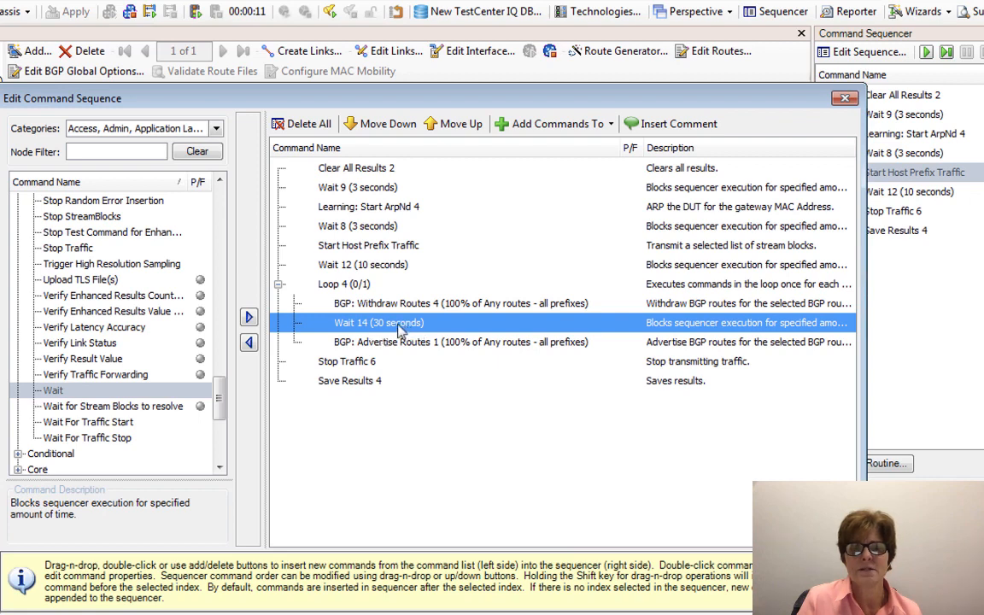
Set the wait time after the BGP Withdraw Routes command to 10 seconds
{"action": "double_click", "coordinate": [400, 331]}
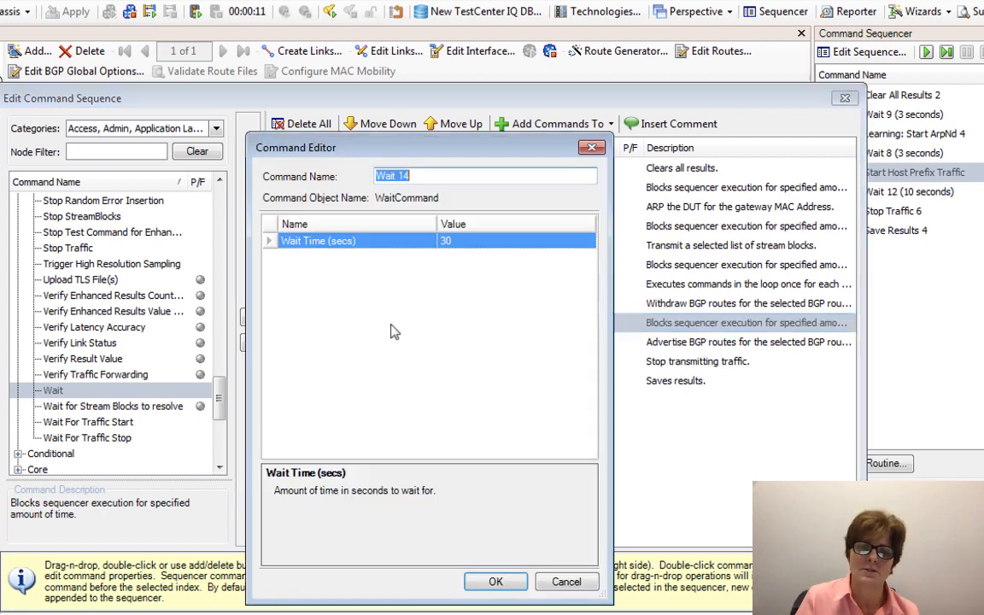
{"action": "left_click", "coordinate": [467, 243]}
{"action": "type", "text": "10"}
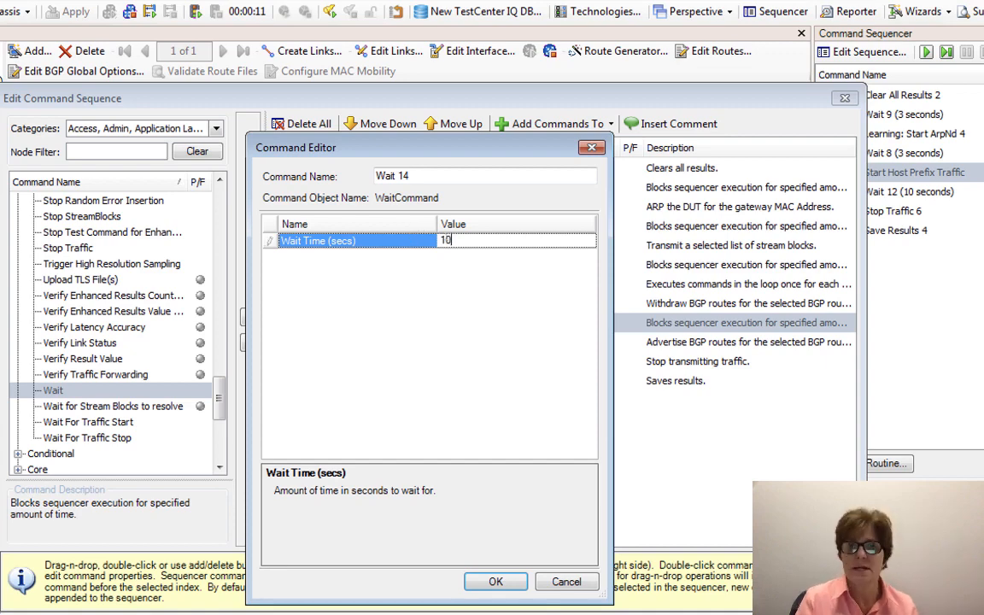
{"action": "left_click", "coordinate": [496, 582]}
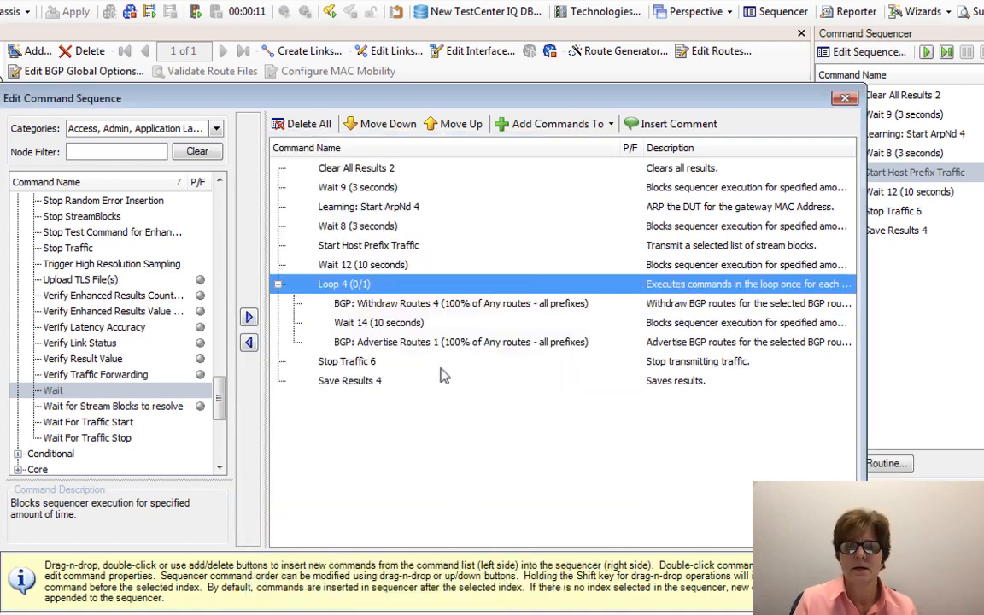
Add a second Wait command to Loop 4 and place it after the BGP Advertise Routes command
{"action": "left_click", "coordinate": [396, 323]}
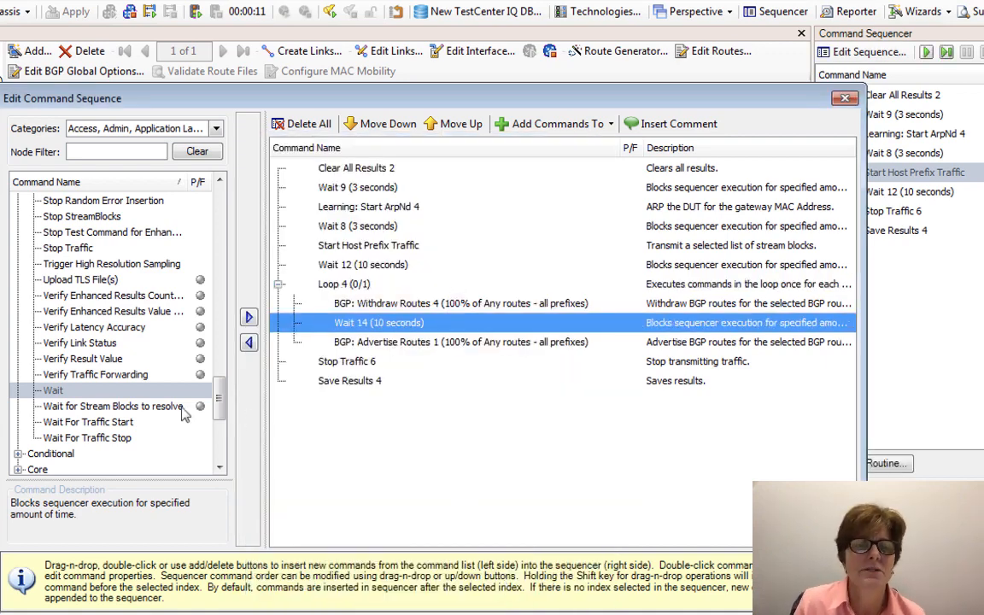
{"action": "left_click", "coordinate": [249, 319]}
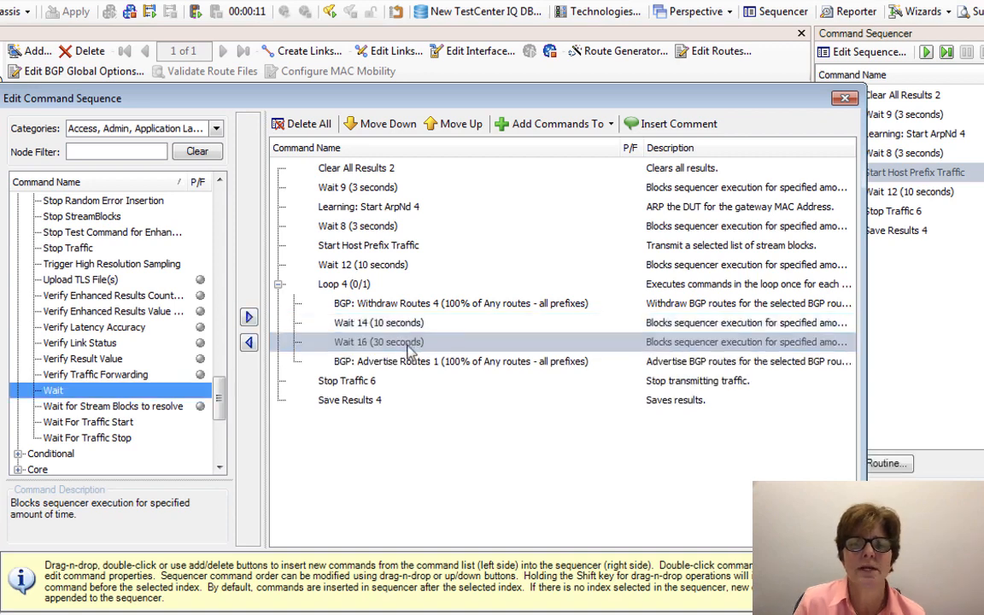
{"action": "left_click_drag", "start_coordinate": [407, 344], "coordinate": [397, 371]}
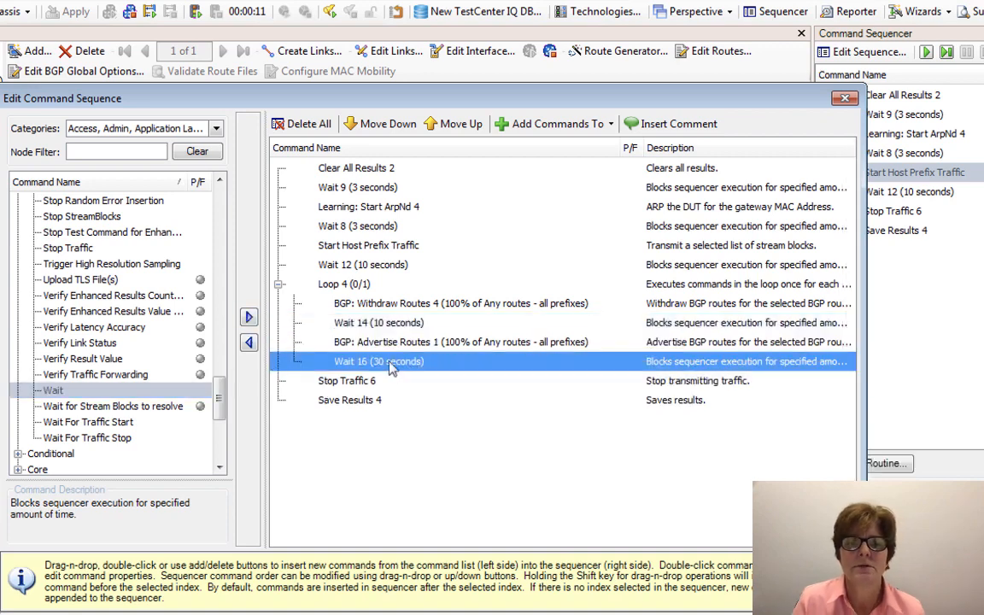
Set the wait time after the BGP Advertise Routes command to 10 seconds
{"action": "double_click", "coordinate": [389, 365]}
{"action": "left_click", "coordinate": [473, 241]}
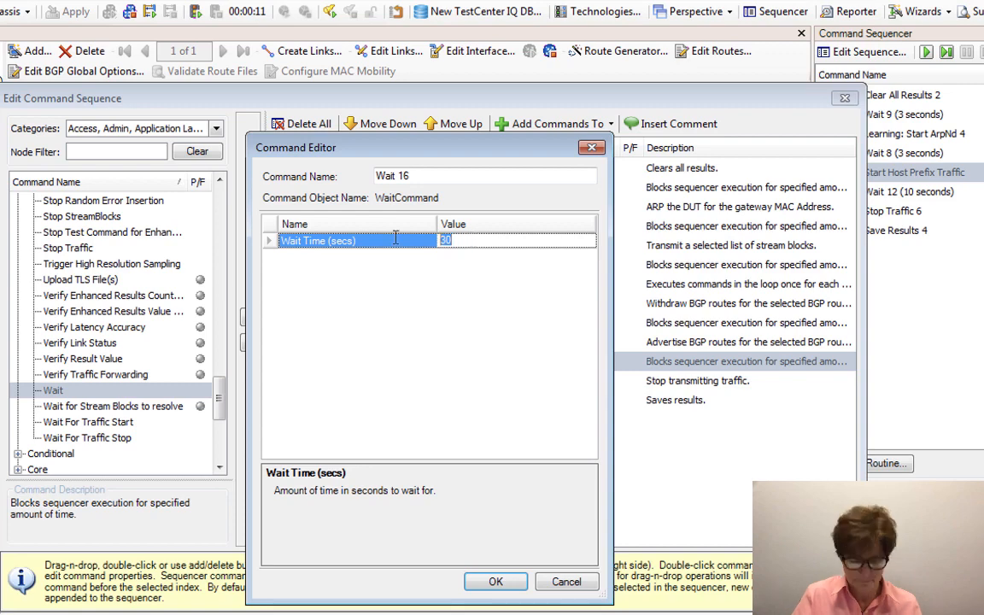
{"action": "type", "text": "1"}
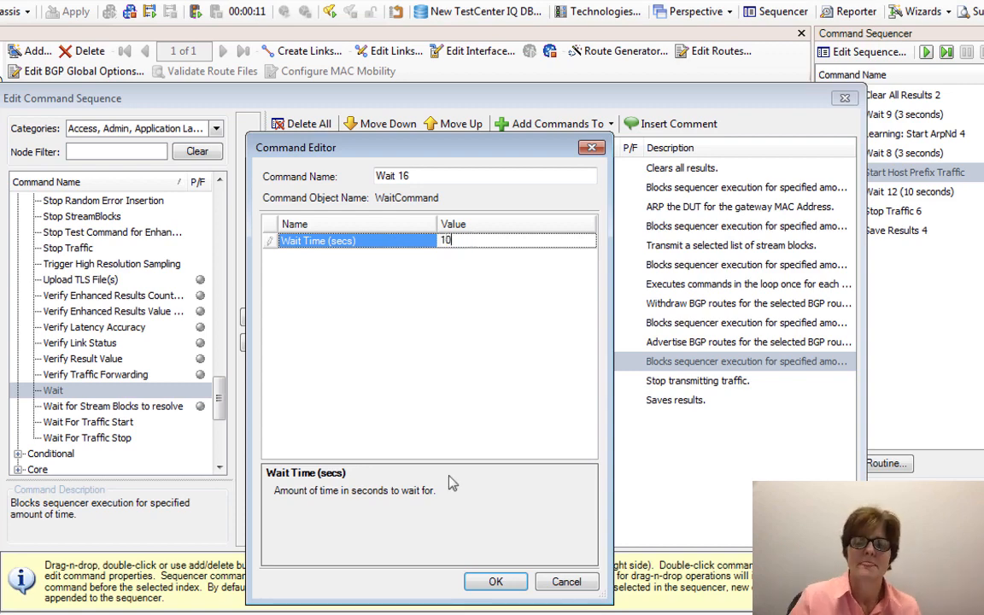
{"action": "left_click", "coordinate": [496, 581]}
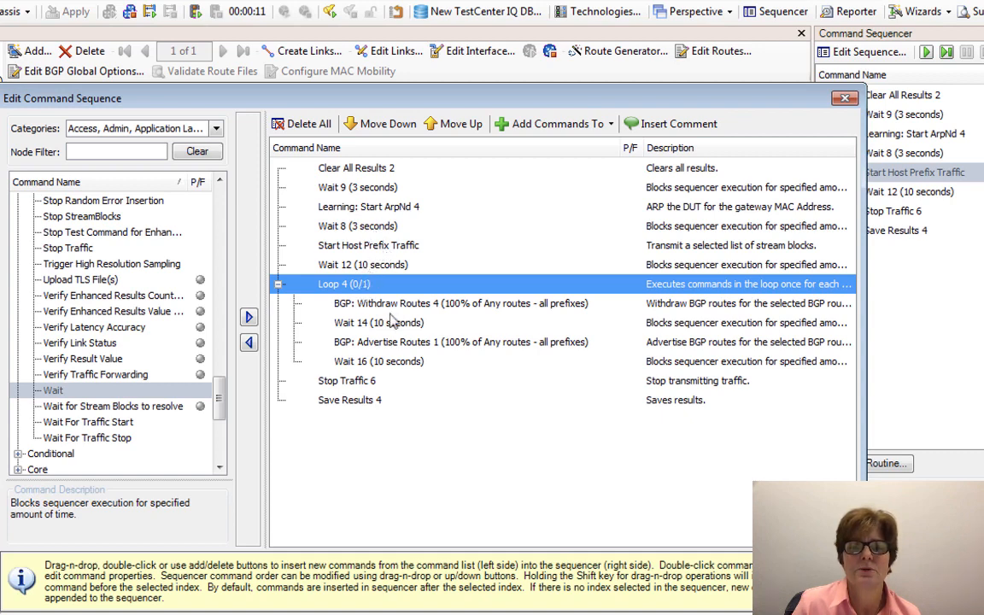
Set the fixed number of loops for Loop 4 to 2
{"action": "double_click", "coordinate": [374, 285]}
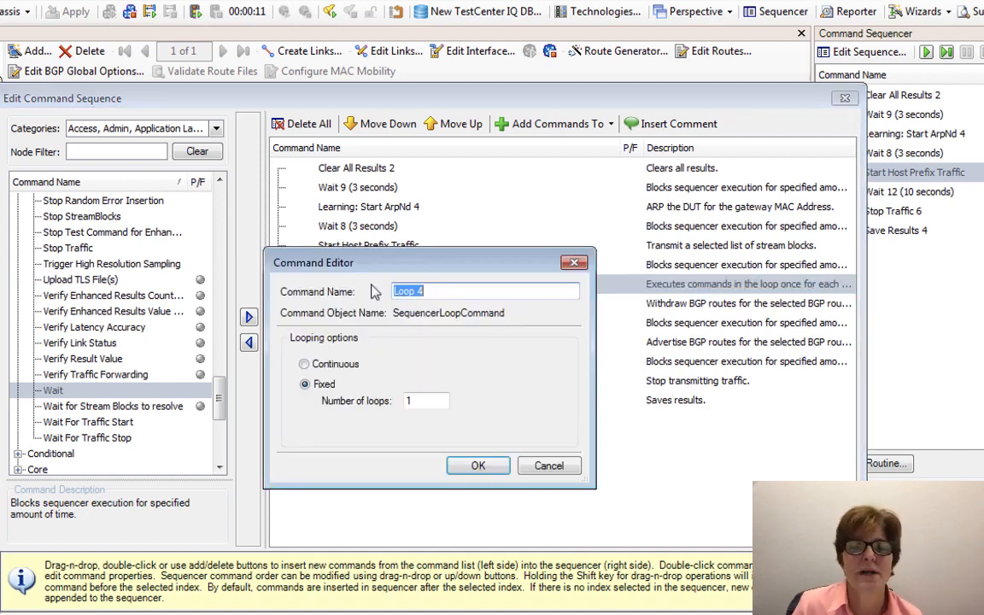
{"action": "double_click", "coordinate": [419, 401]}
{"action": "type", "text": "2"}
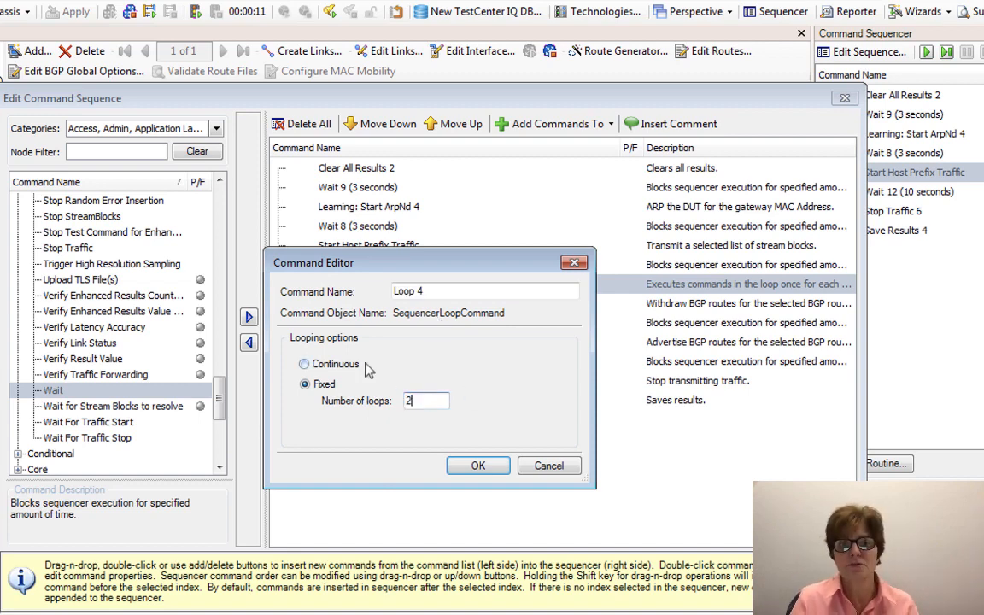
{"action": "left_click", "coordinate": [493, 467]}
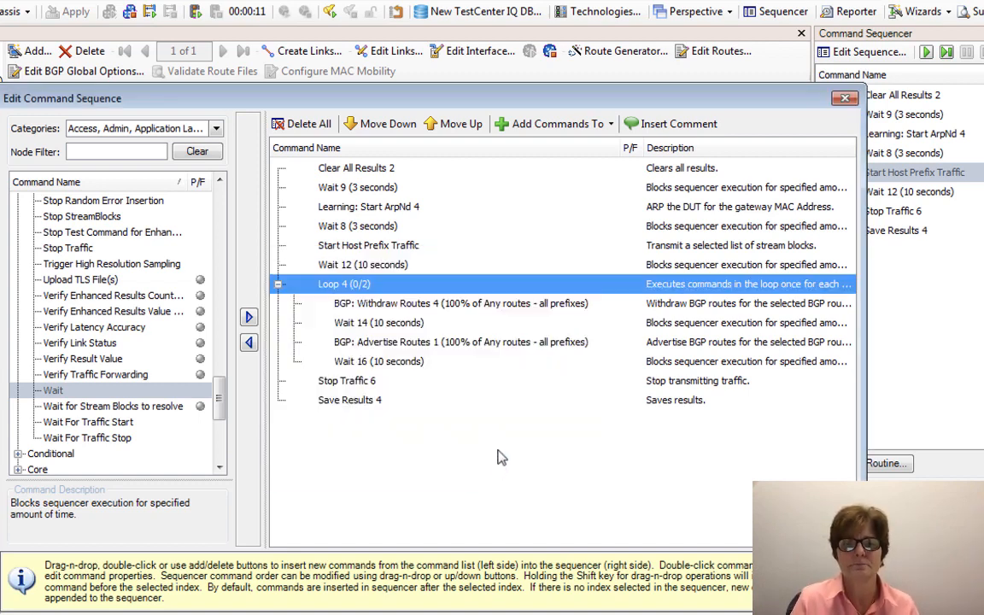
Rename the Loop 4 command as BGP Churn
{"action": "double_click", "coordinate": [374, 285]}
{"action": "left_click", "coordinate": [444, 291]}
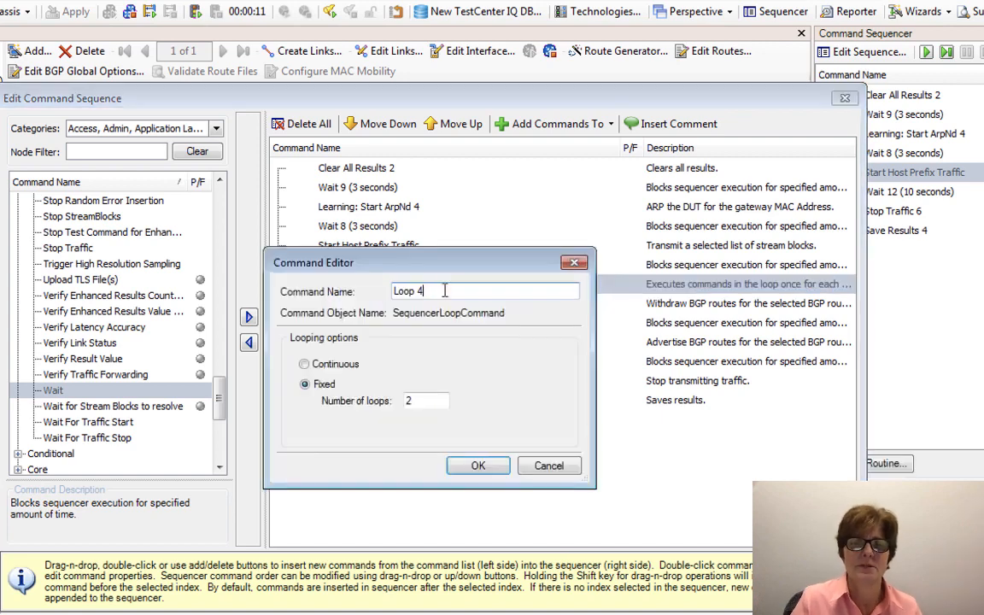
{"action": "left_click_drag", "start_coordinate": [445, 291], "coordinate": [330, 284]}
{"action": "type", "text": "BGP Churn"}
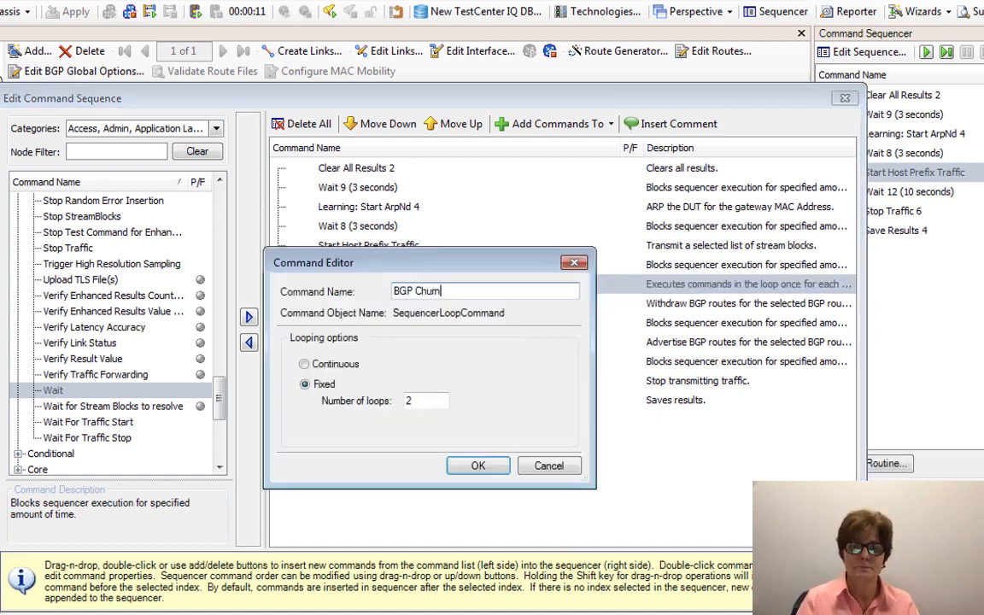
{"action": "left_click", "coordinate": [478, 465]}
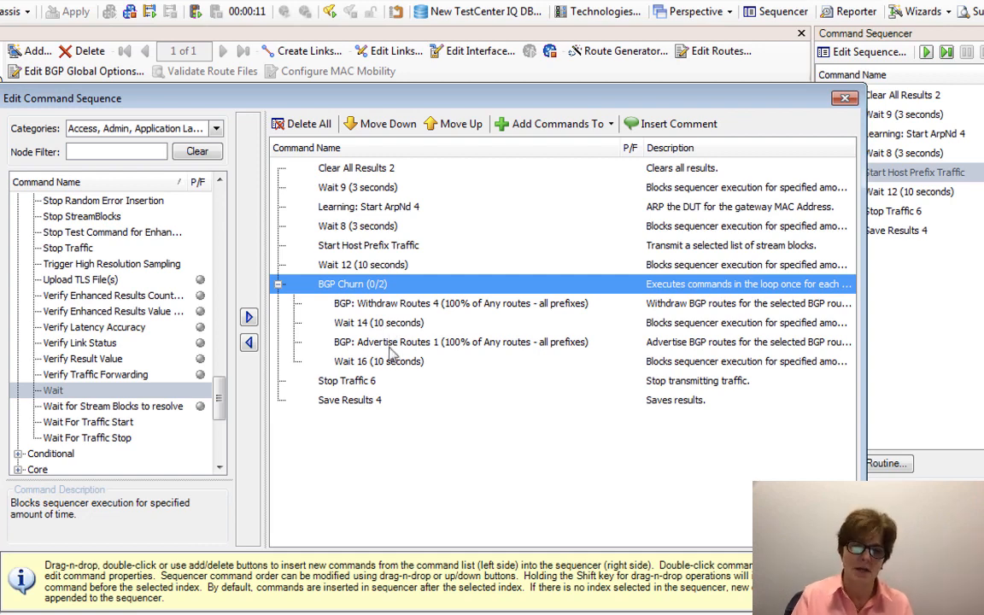
Set both Wait commands inside the BGP Churn loop to 5 seconds and close the sequence editor
{"action": "double_click", "coordinate": [376, 323]}
{"action": "left_click", "coordinate": [472, 241]}
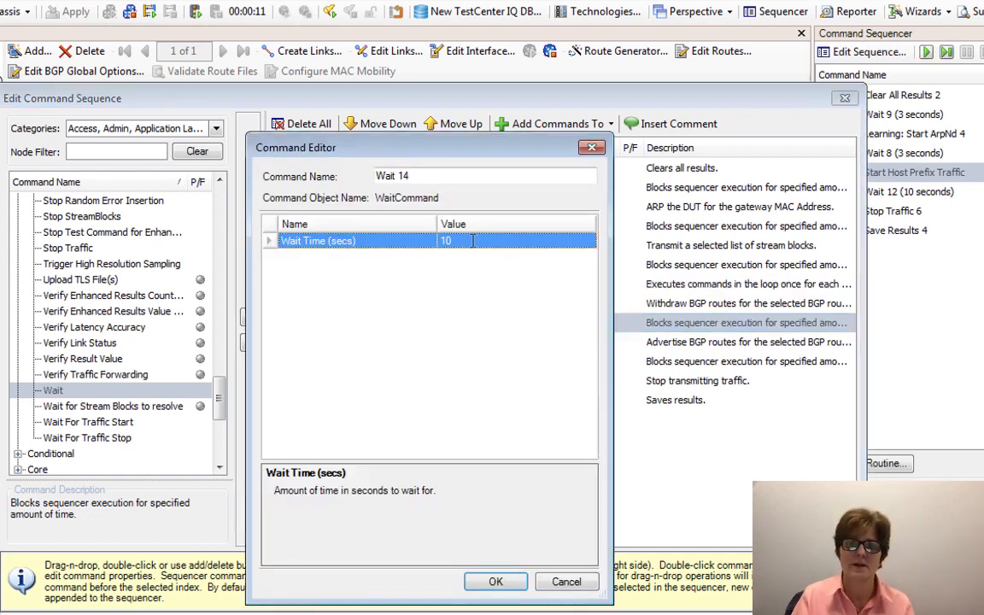
{"action": "type", "text": "5"}
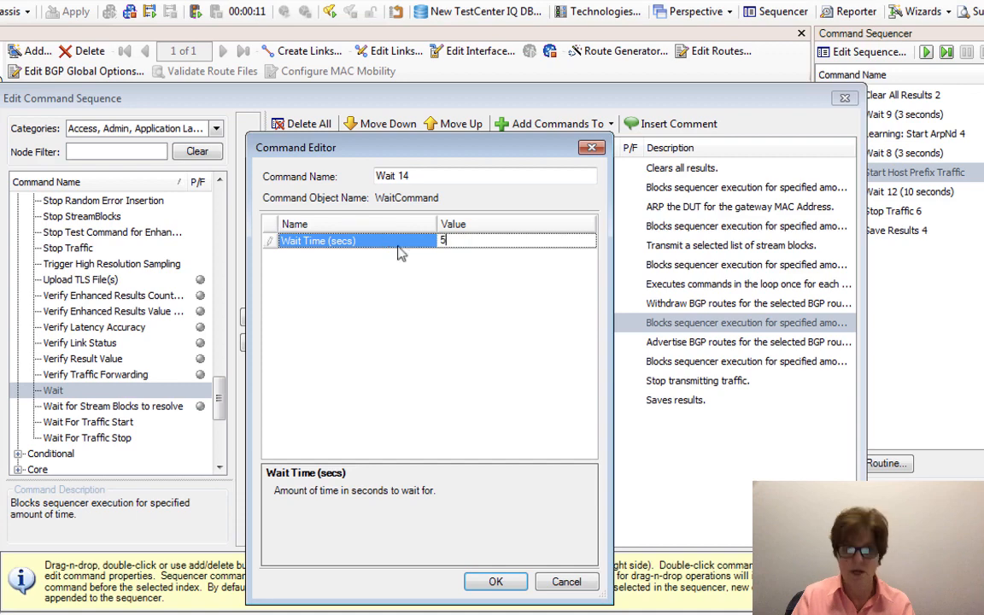
{"action": "left_click", "coordinate": [496, 582]}
{"action": "double_click", "coordinate": [396, 365]}
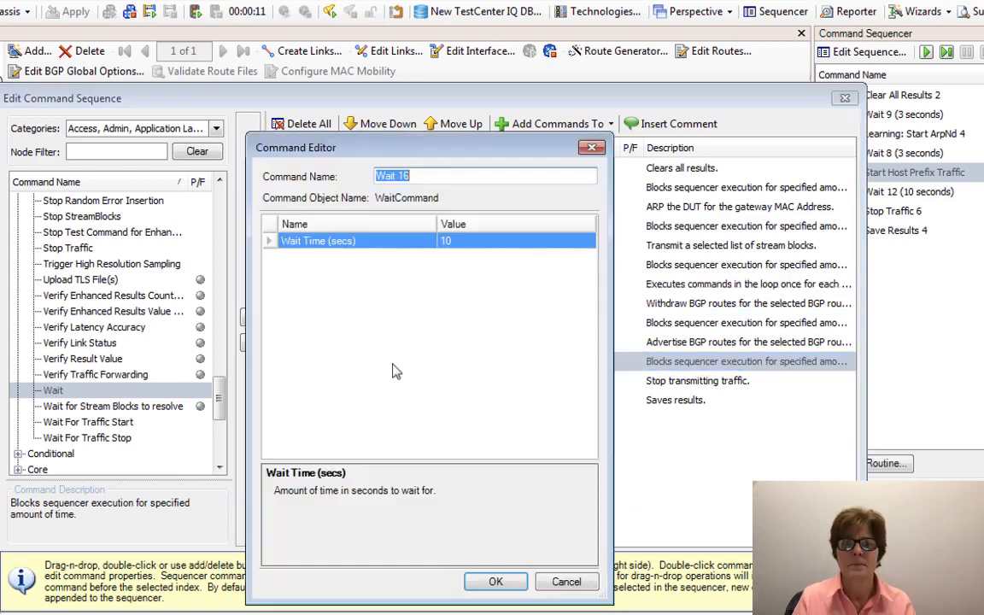
{"action": "left_click", "coordinate": [457, 242]}
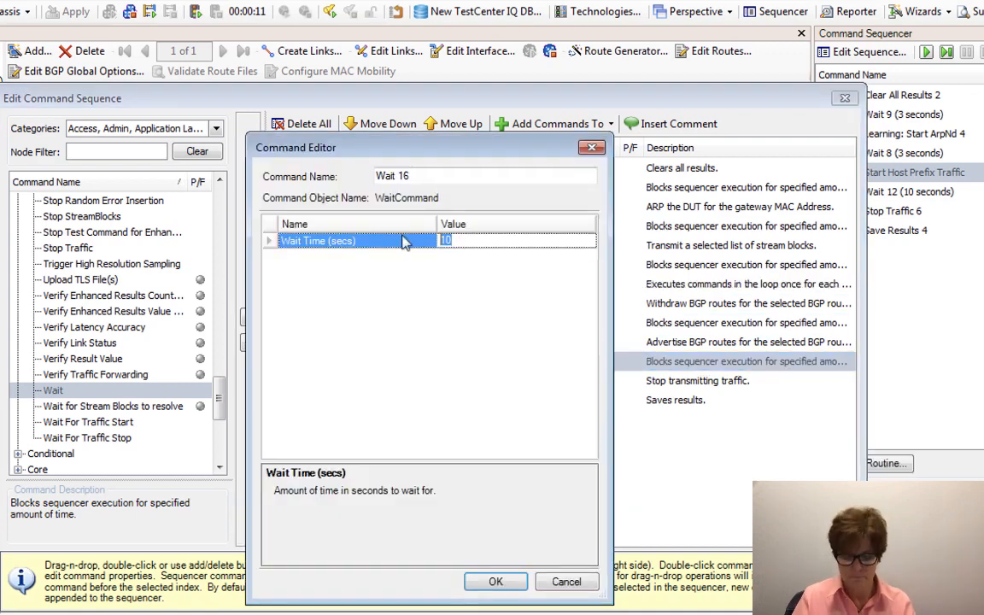
{"action": "type", "text": "5"}
{"action": "left_click", "coordinate": [499, 582]}
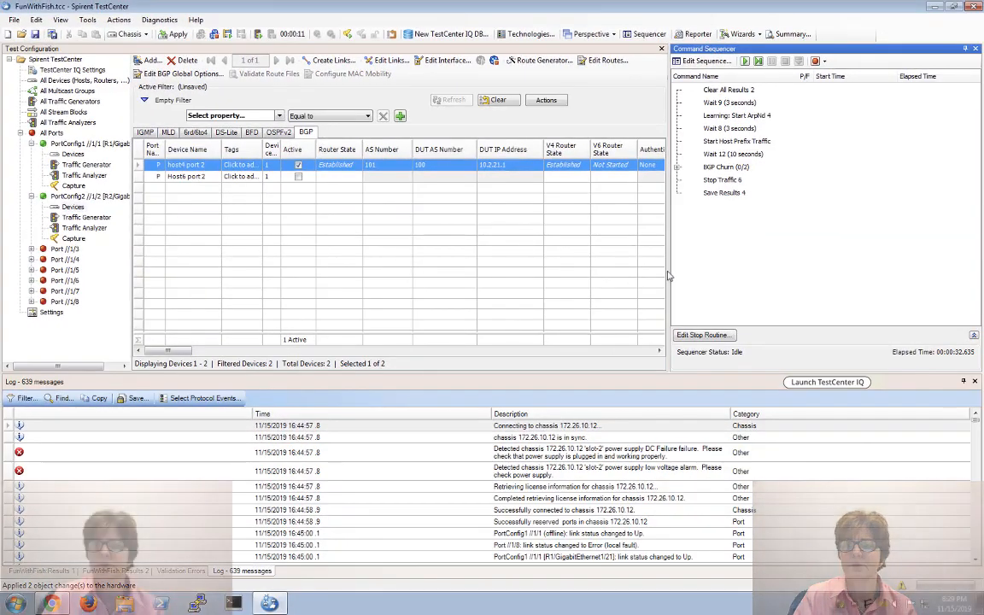
Widen the Command Sequencer pane and expand the BGP Churn loop to show its commands
{"action": "left_click_drag", "start_coordinate": [668, 270], "coordinate": [598, 270]}
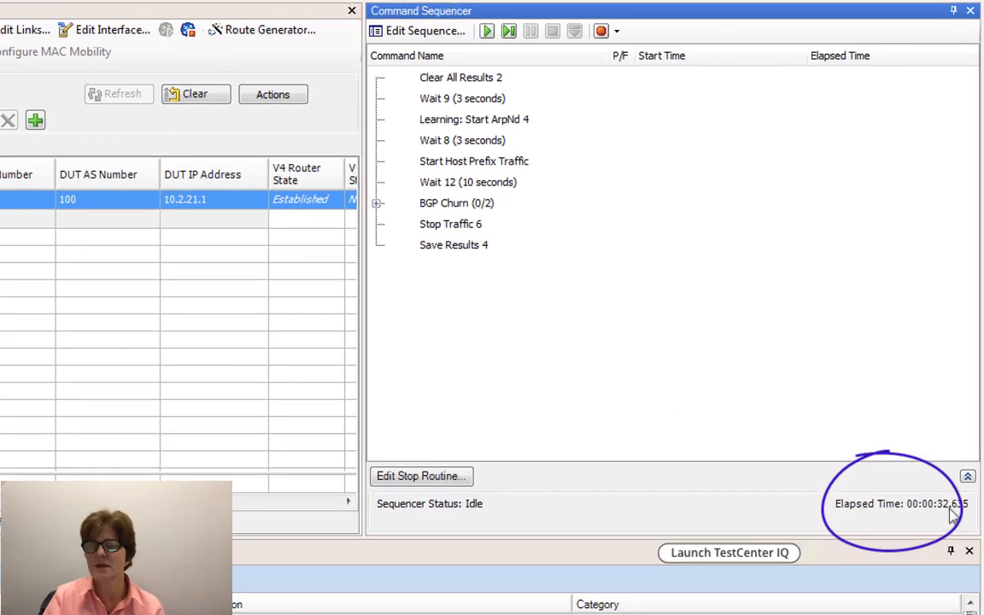
{"action": "left_click", "coordinate": [376, 203]}
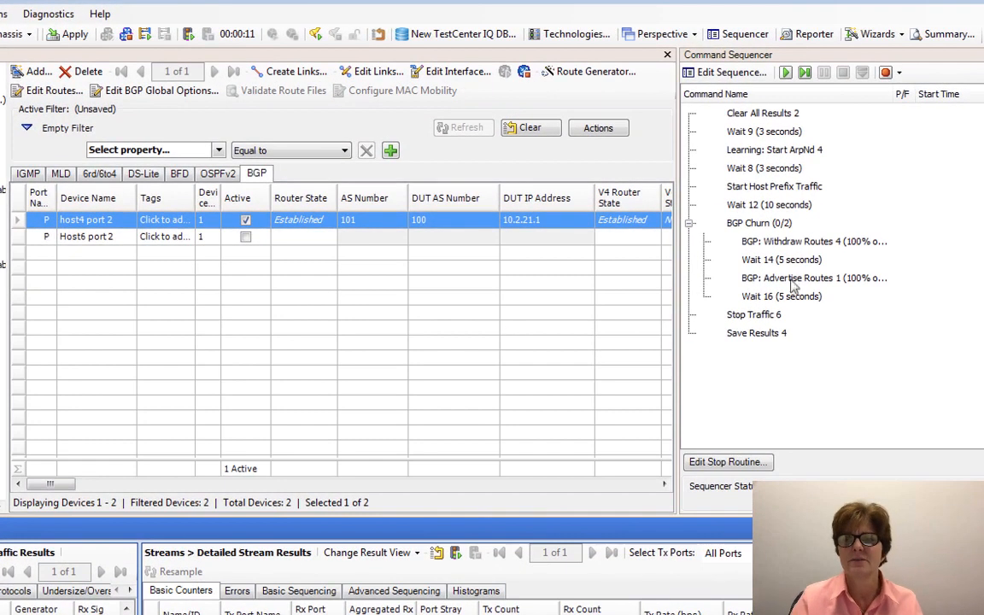
Set the BGP Churn loop's number of loops to 3 and apply the configuration
{"action": "double_click", "coordinate": [784, 224]}
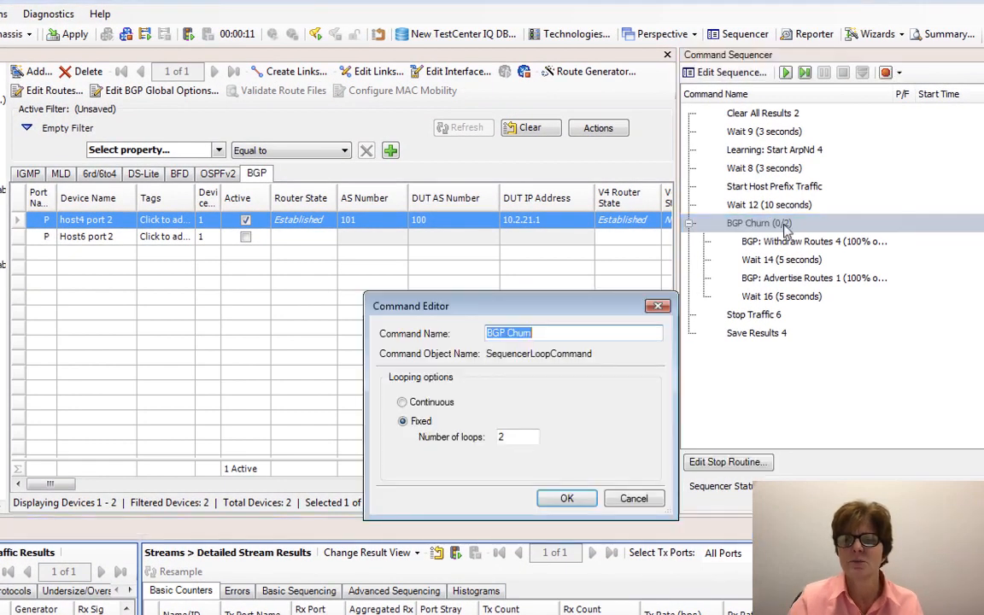
{"action": "left_click", "coordinate": [523, 436]}
{"action": "key", "text": "BackSpace"}
{"action": "type", "text": "3"}
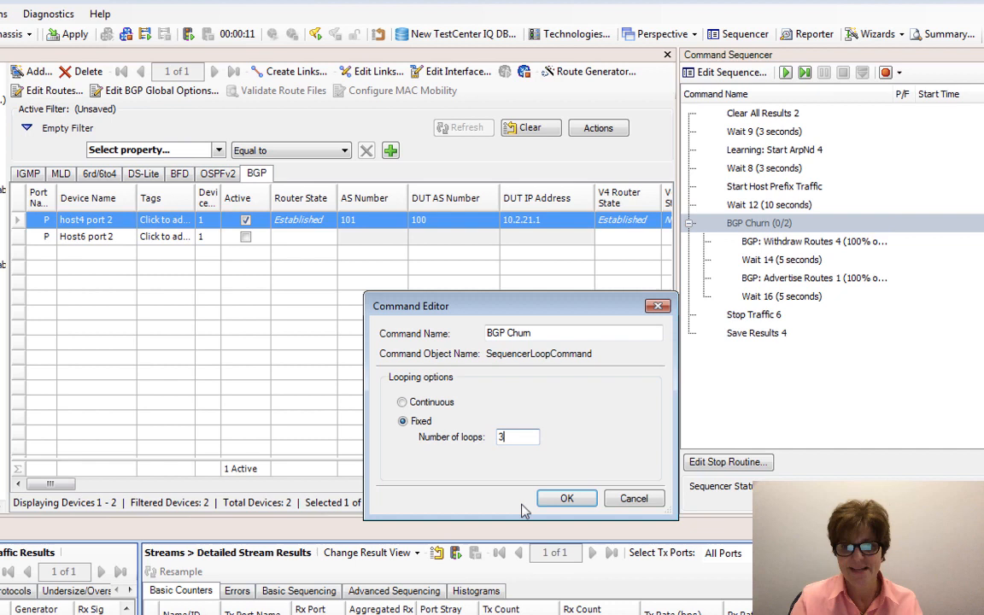
{"action": "left_click", "coordinate": [566, 498]}
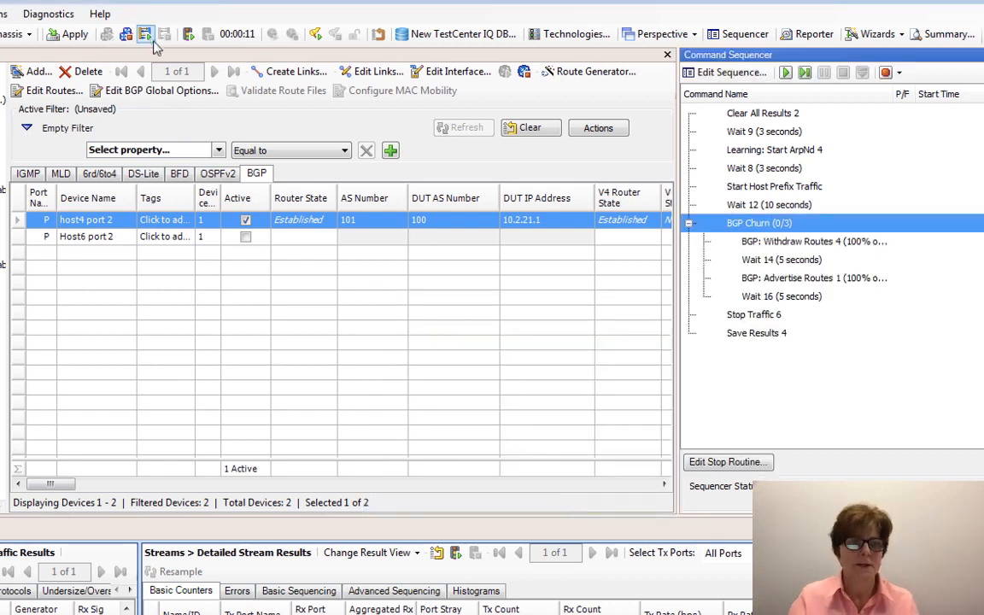
{"action": "left_click", "coordinate": [73, 39]}
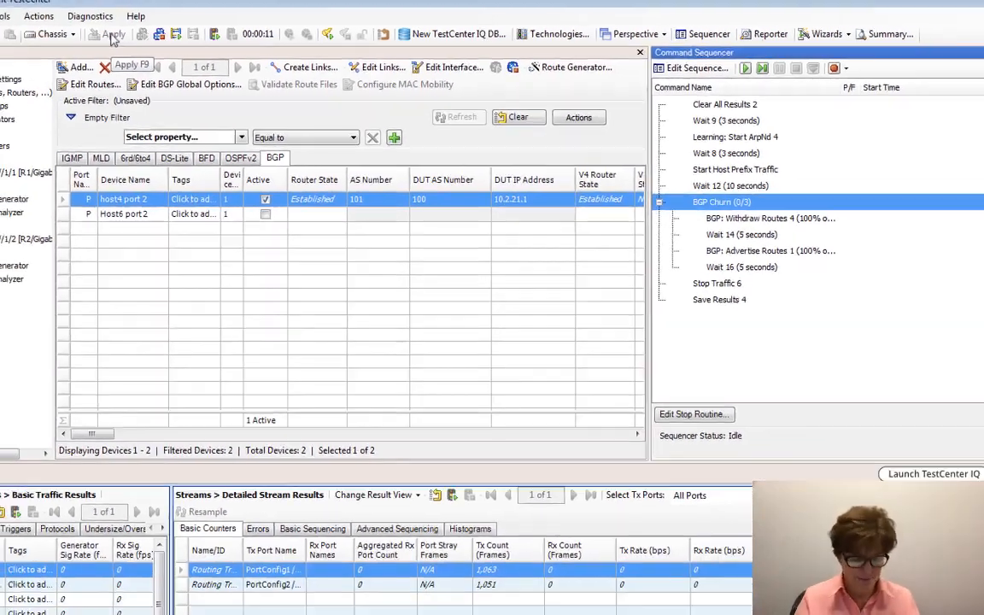
Switch to the R2 session in iTerm2 and run show ip bgp summary
{"action": "key", "text": "super+Tab"}
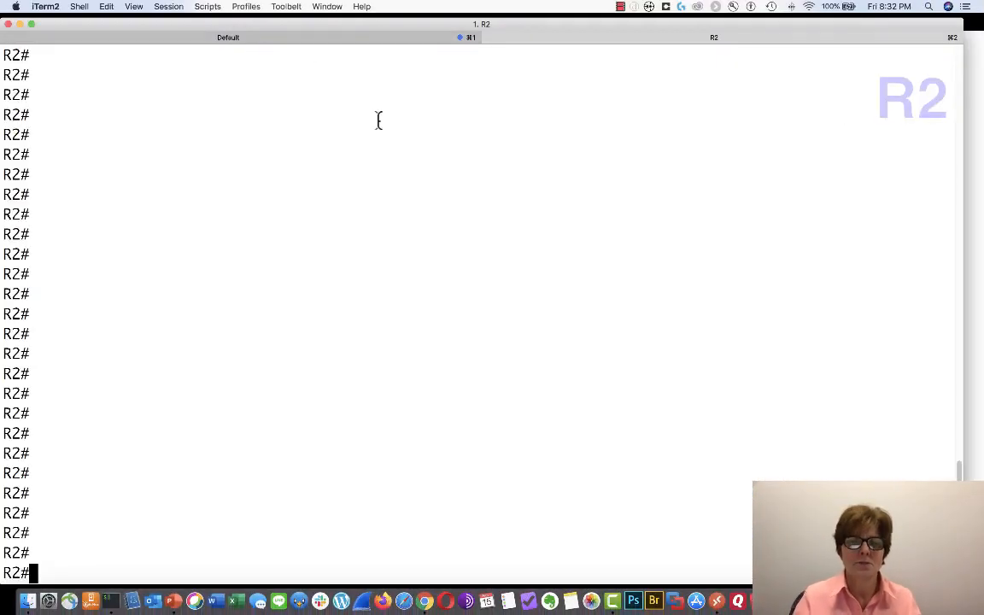
{"action": "type", "text": "sh ip b"}
{"action": "type", "text": "gp sum"}
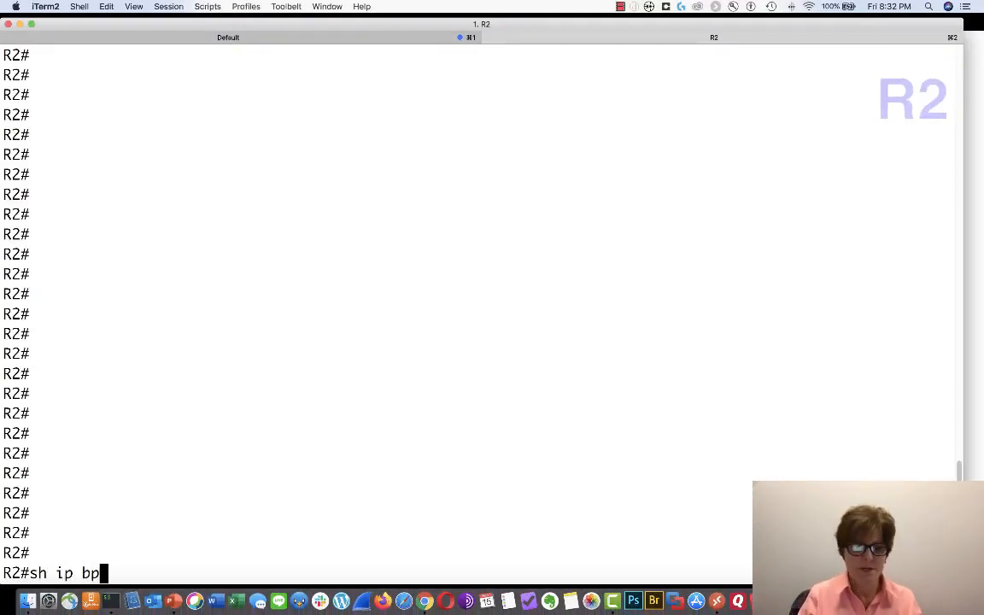
{"action": "key", "text": "Tab"}
{"action": "key", "text": "Return"}
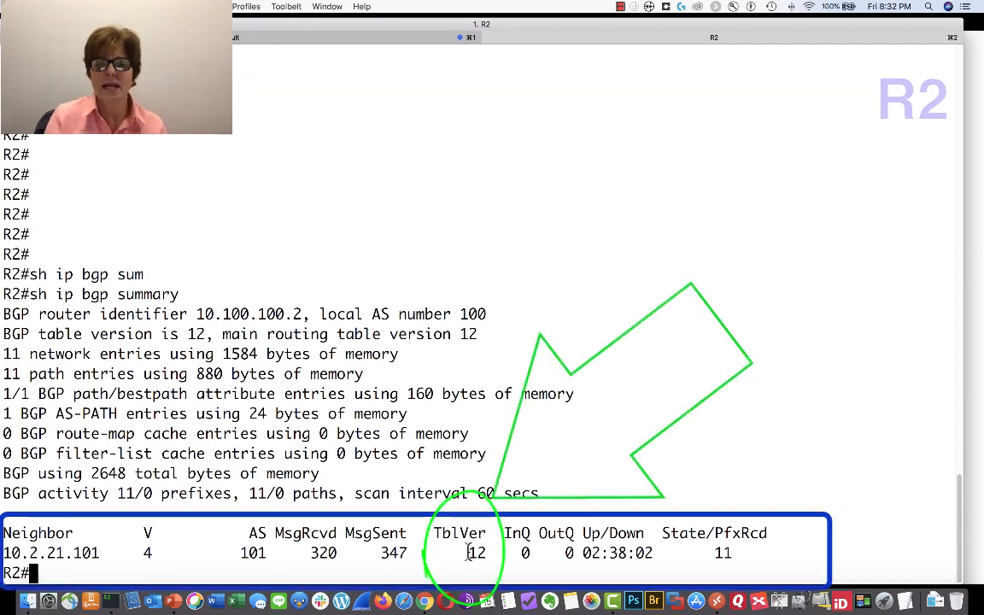
Examine neighbor 10.2.21.101's table version and received-prefix count in R2's BGP summary
{"action": "left_click_drag", "start_coordinate": [468, 554], "coordinate": [489, 554]}
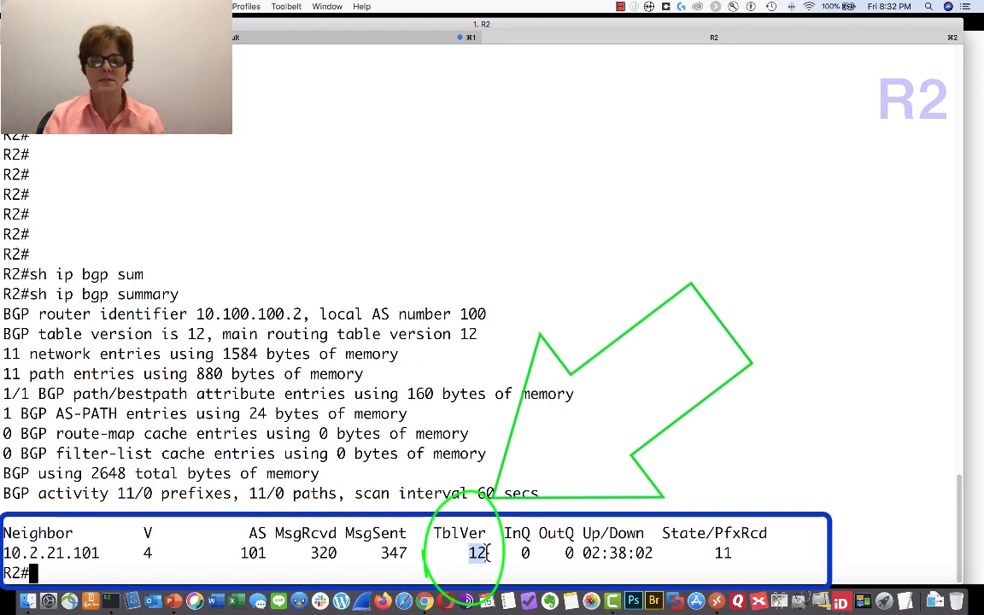
{"action": "left_click", "coordinate": [492, 554]}
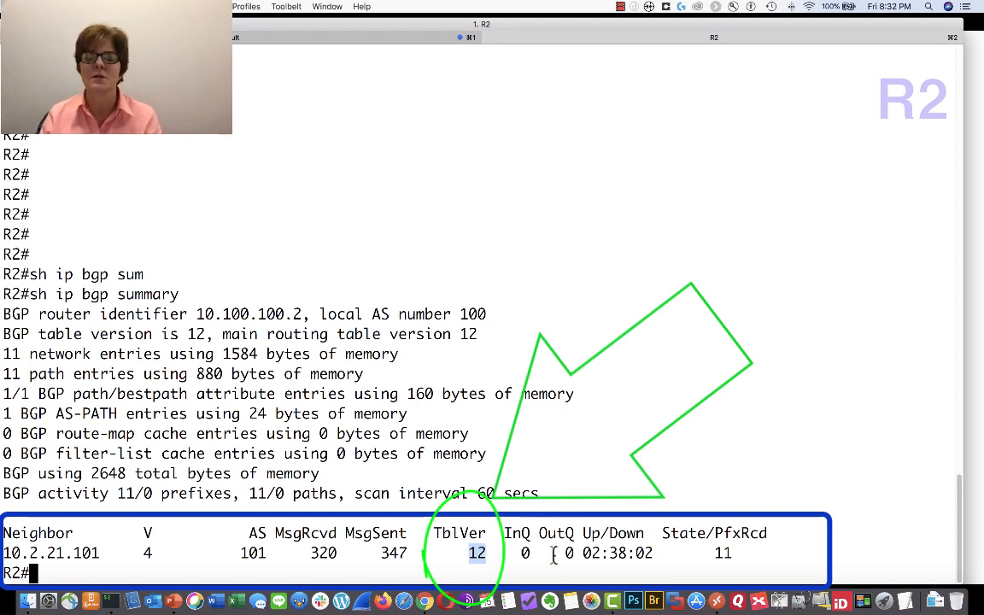
{"action": "left_click_drag", "start_coordinate": [727, 554], "coordinate": [709, 553]}
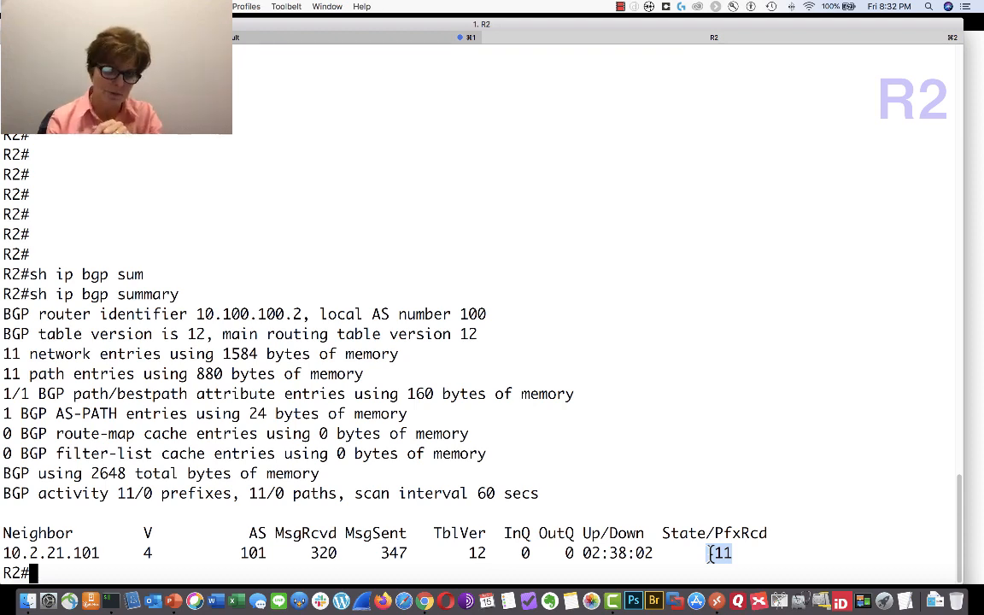
Switch to the STC 5.02 desktop in Microsoft Remote Desktop and run the full command sequence with the BGP Churn loop
{"action": "key", "text": "super+Tab"}
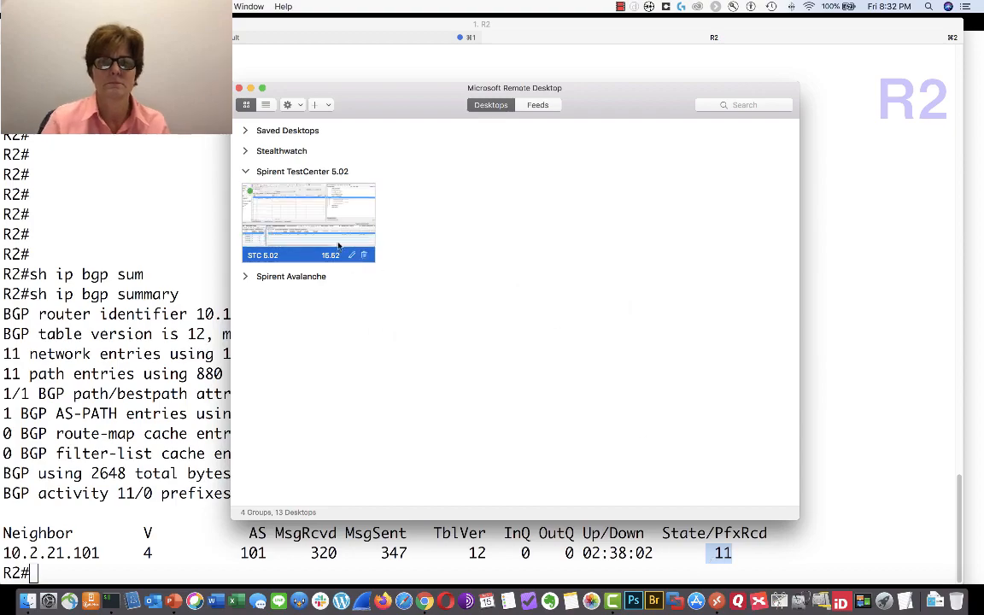
{"action": "double_click", "coordinate": [339, 246]}
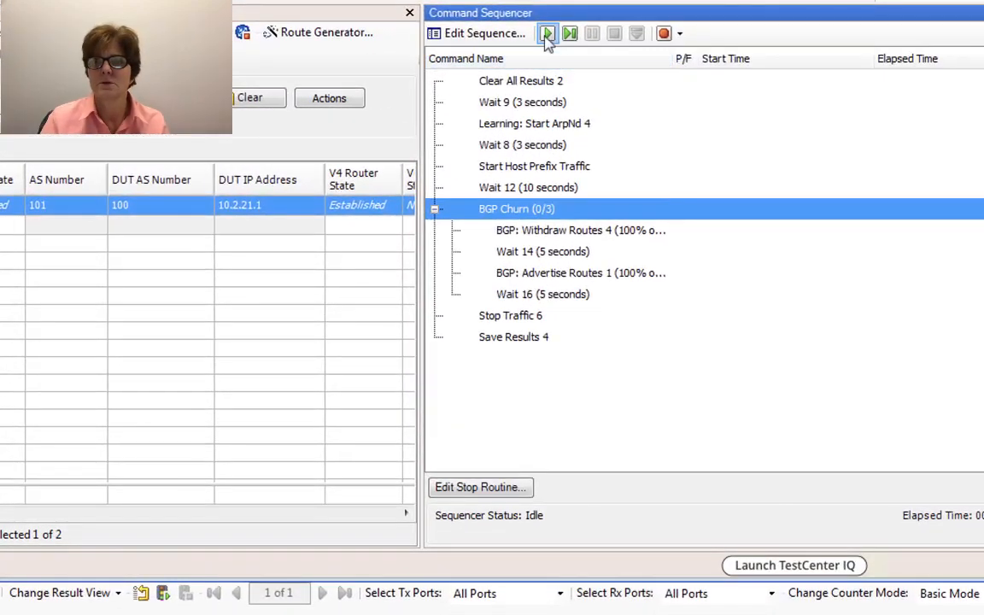
{"action": "left_click", "coordinate": [549, 35]}
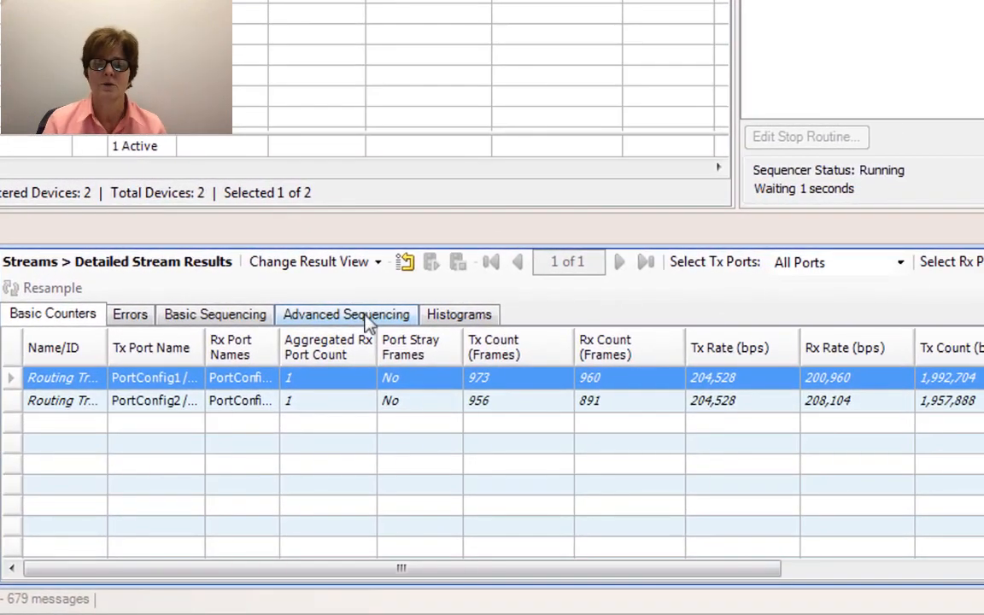
{"action": "left_click", "coordinate": [747, 308]}
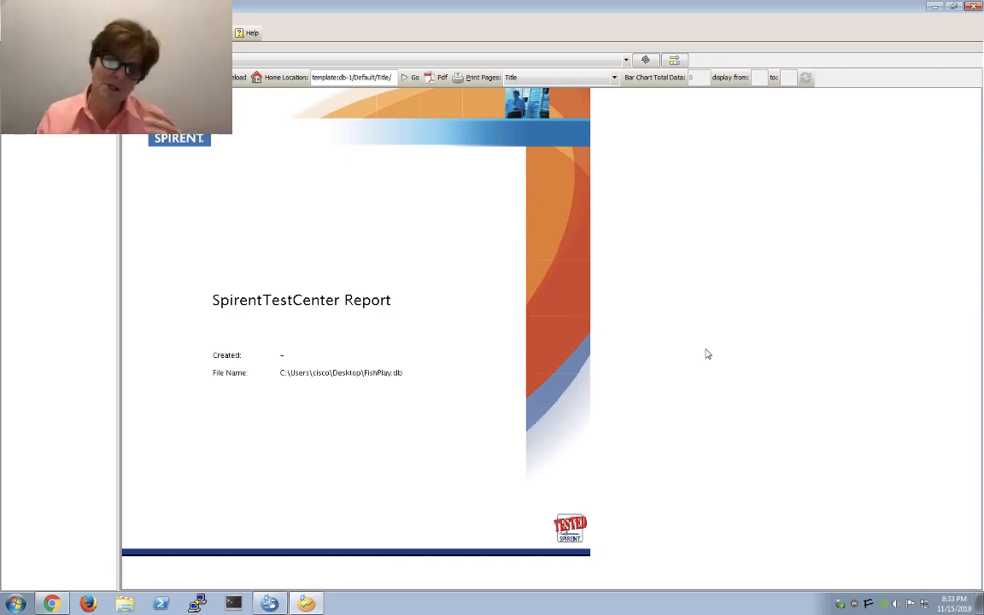
Return from the results report to the Spirent TestCenter window and review the status of every sequence command
{"action": "key", "text": "super+Tab"}
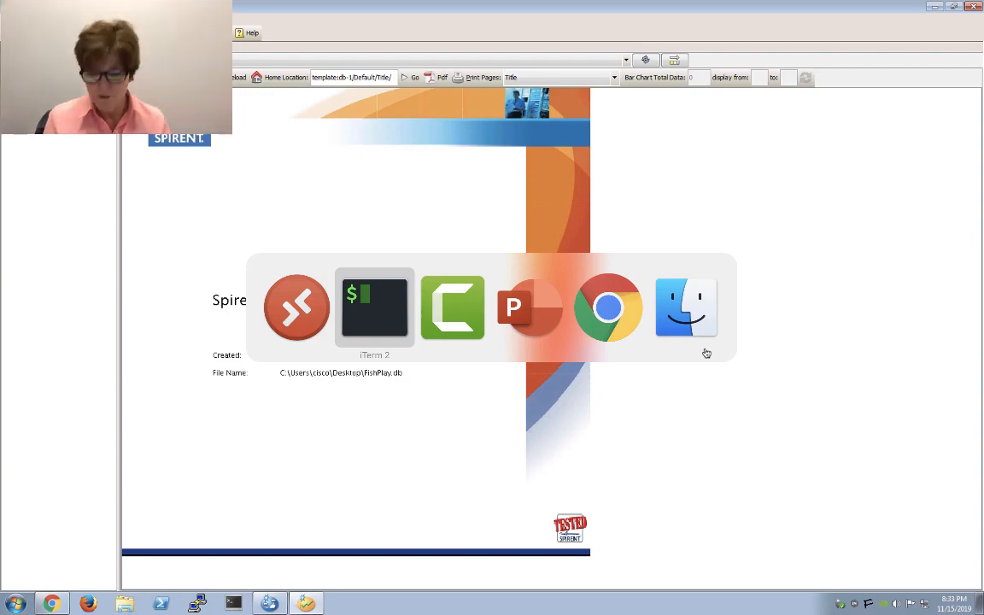
{"action": "key", "text": "super+shift+Tab"}
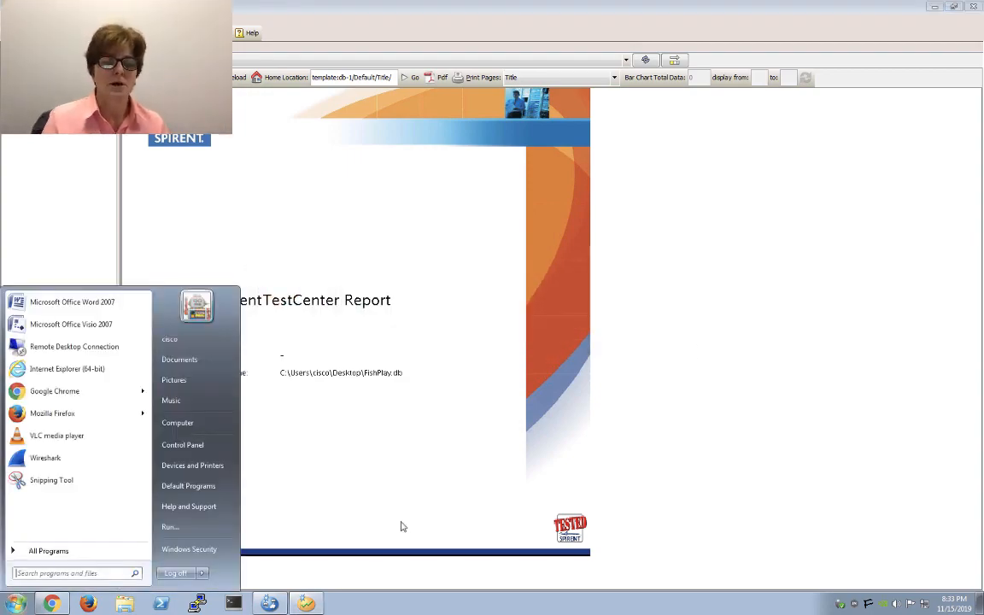
{"action": "left_click", "coordinate": [243, 538]}
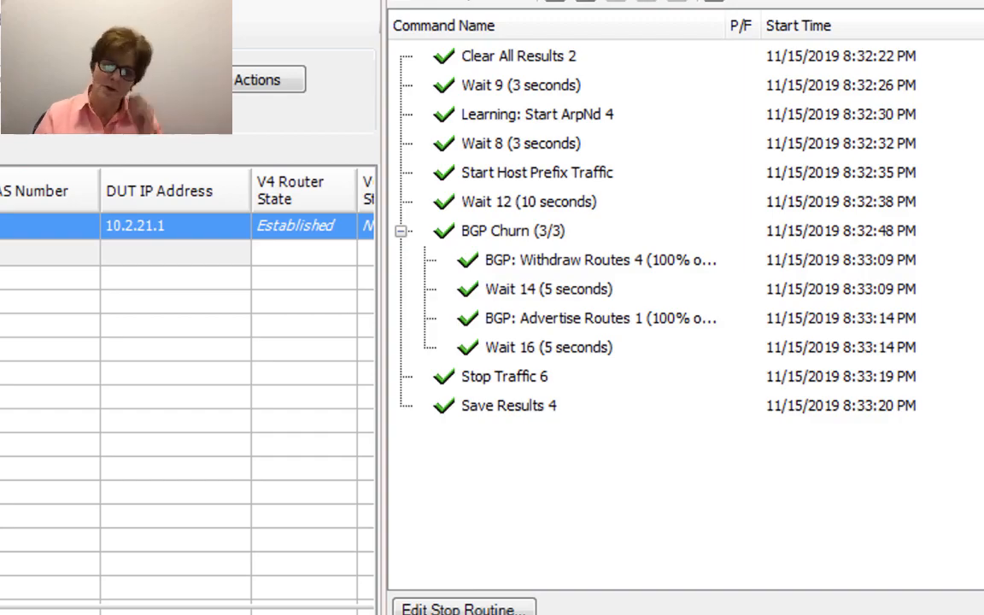
Switch to the R2 session in iTerm2, add some blank prompt lines and rerun show ip bgp summary
{"action": "key", "text": "super+Tab"}
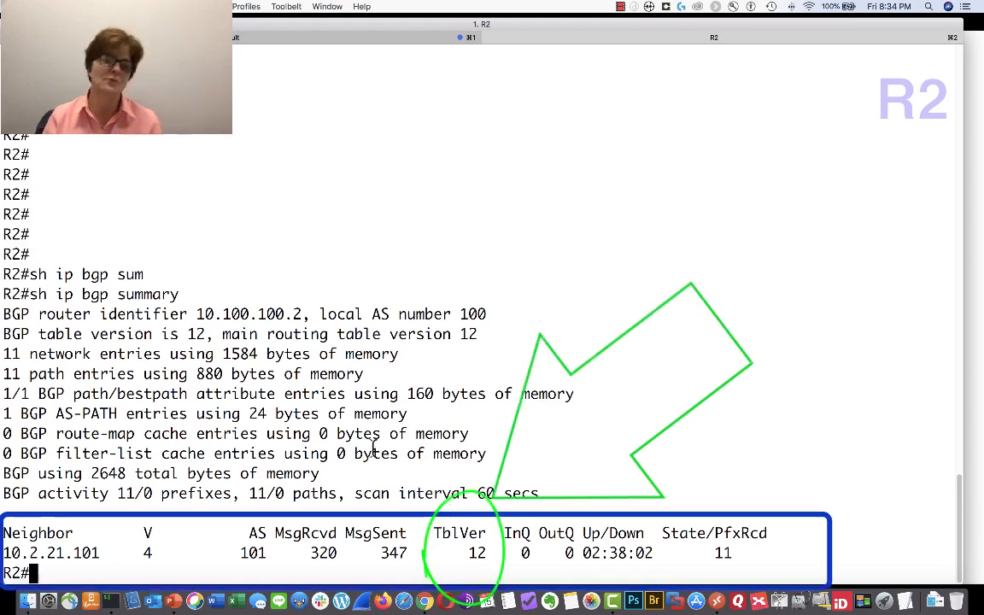
{"action": "key", "text": "Return"}
{"action": "key", "text": "Return"}
{"action": "key", "text": "Return"}
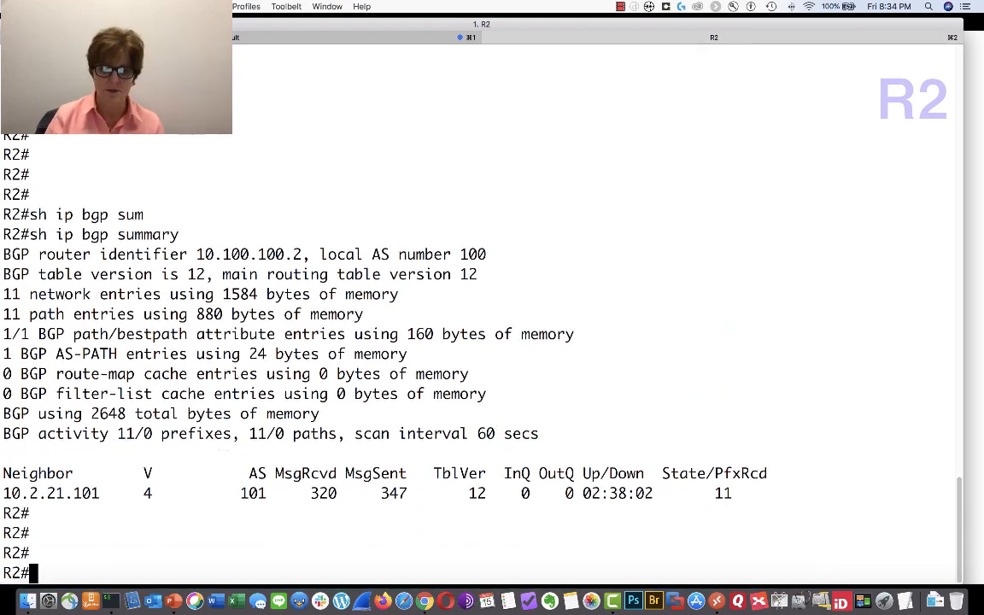
{"action": "key", "text": "Return"}
{"action": "key", "text": "Return"}
{"action": "key", "text": "Return"}
{"action": "key", "text": "Up"}
{"action": "key", "text": "Return"}
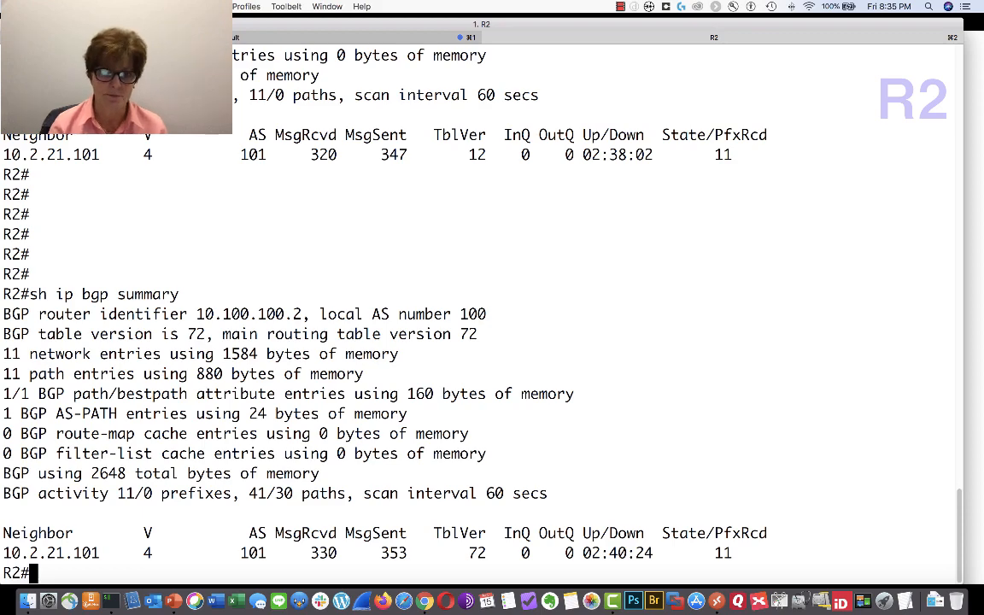
Switch to the PowerPoint slide show and advance the topology slide's animations through the command sequencer and R2 verification items
{"action": "key", "text": "super+Tab"}
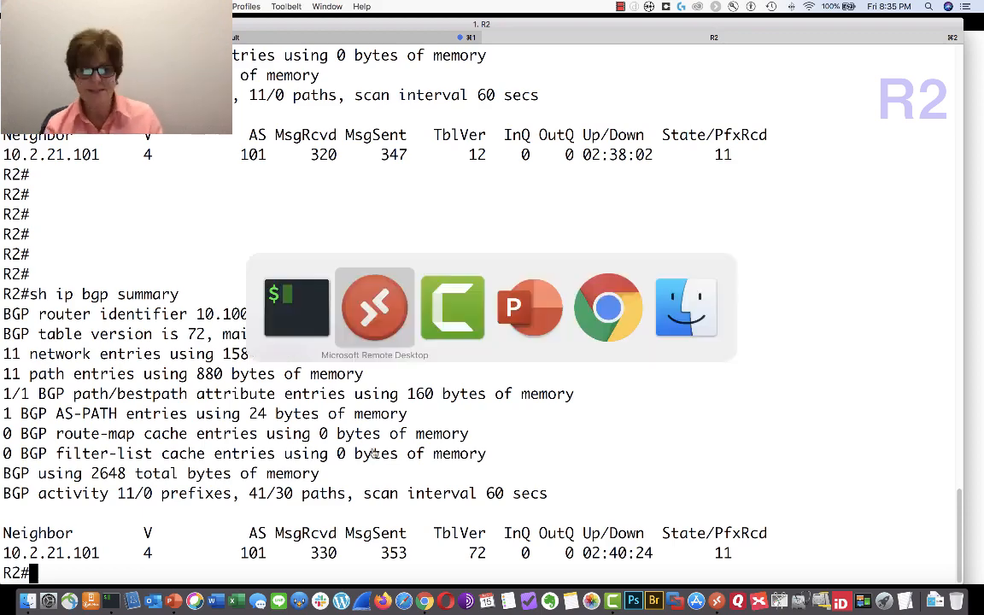
{"action": "key", "text": "super+Tab"}
{"action": "key", "text": "super+Tab"}
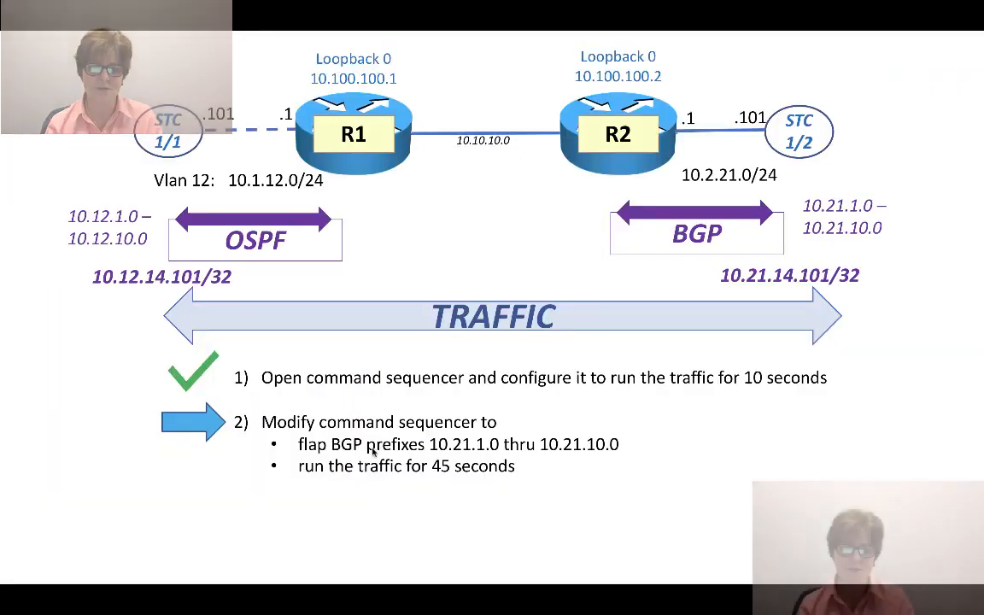
{"action": "left_click", "coordinate": [373, 453]}
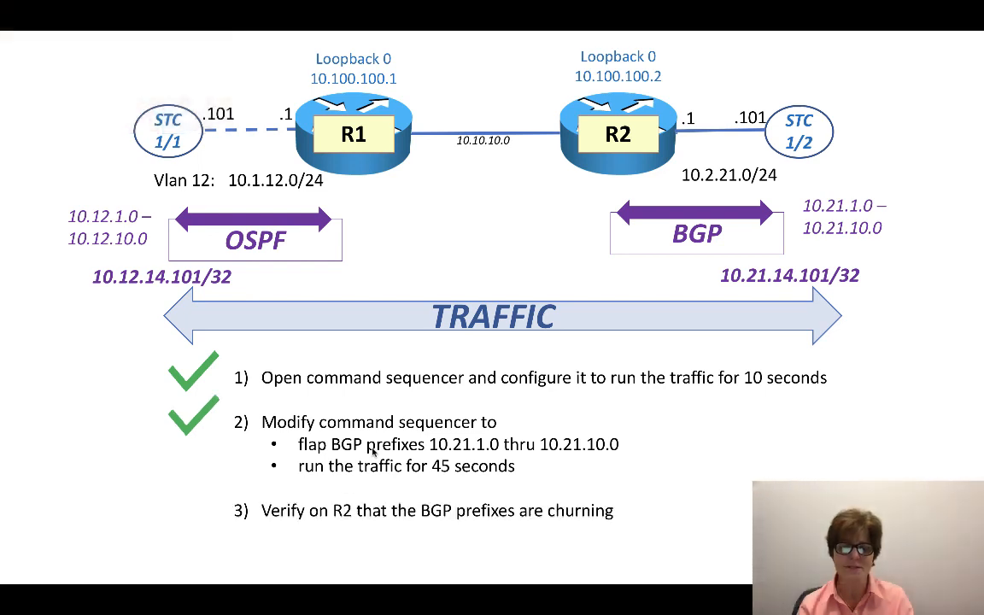
{"action": "left_click", "coordinate": [373, 454]}
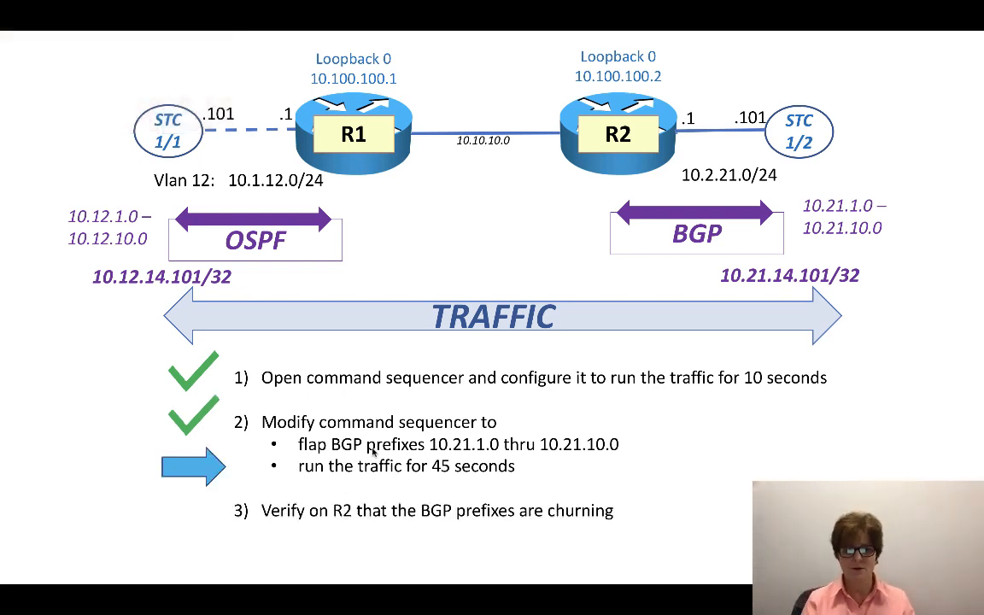
{"action": "left_click", "coordinate": [374, 454]}
{"action": "left_click", "coordinate": [374, 454]}
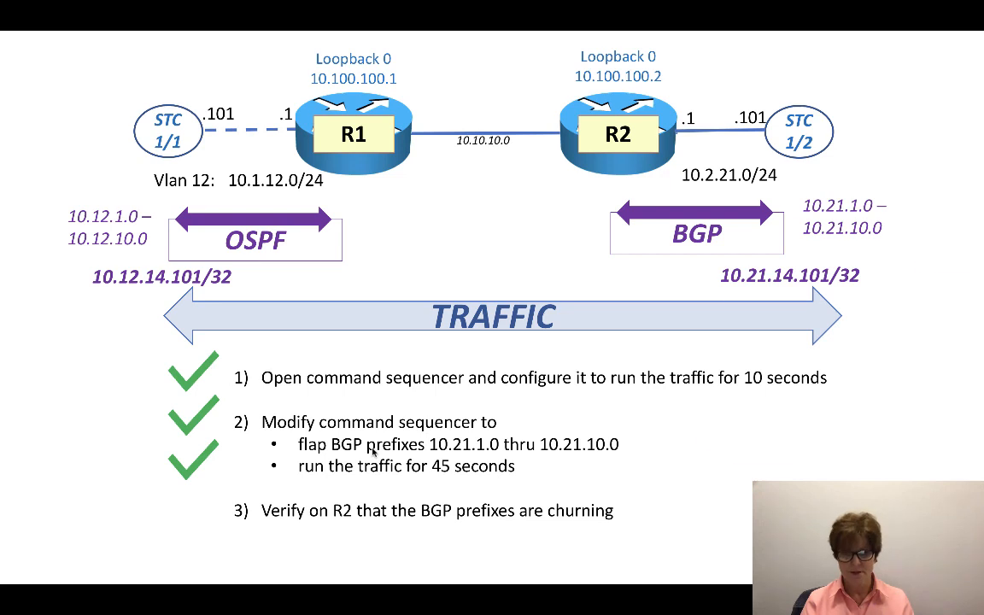